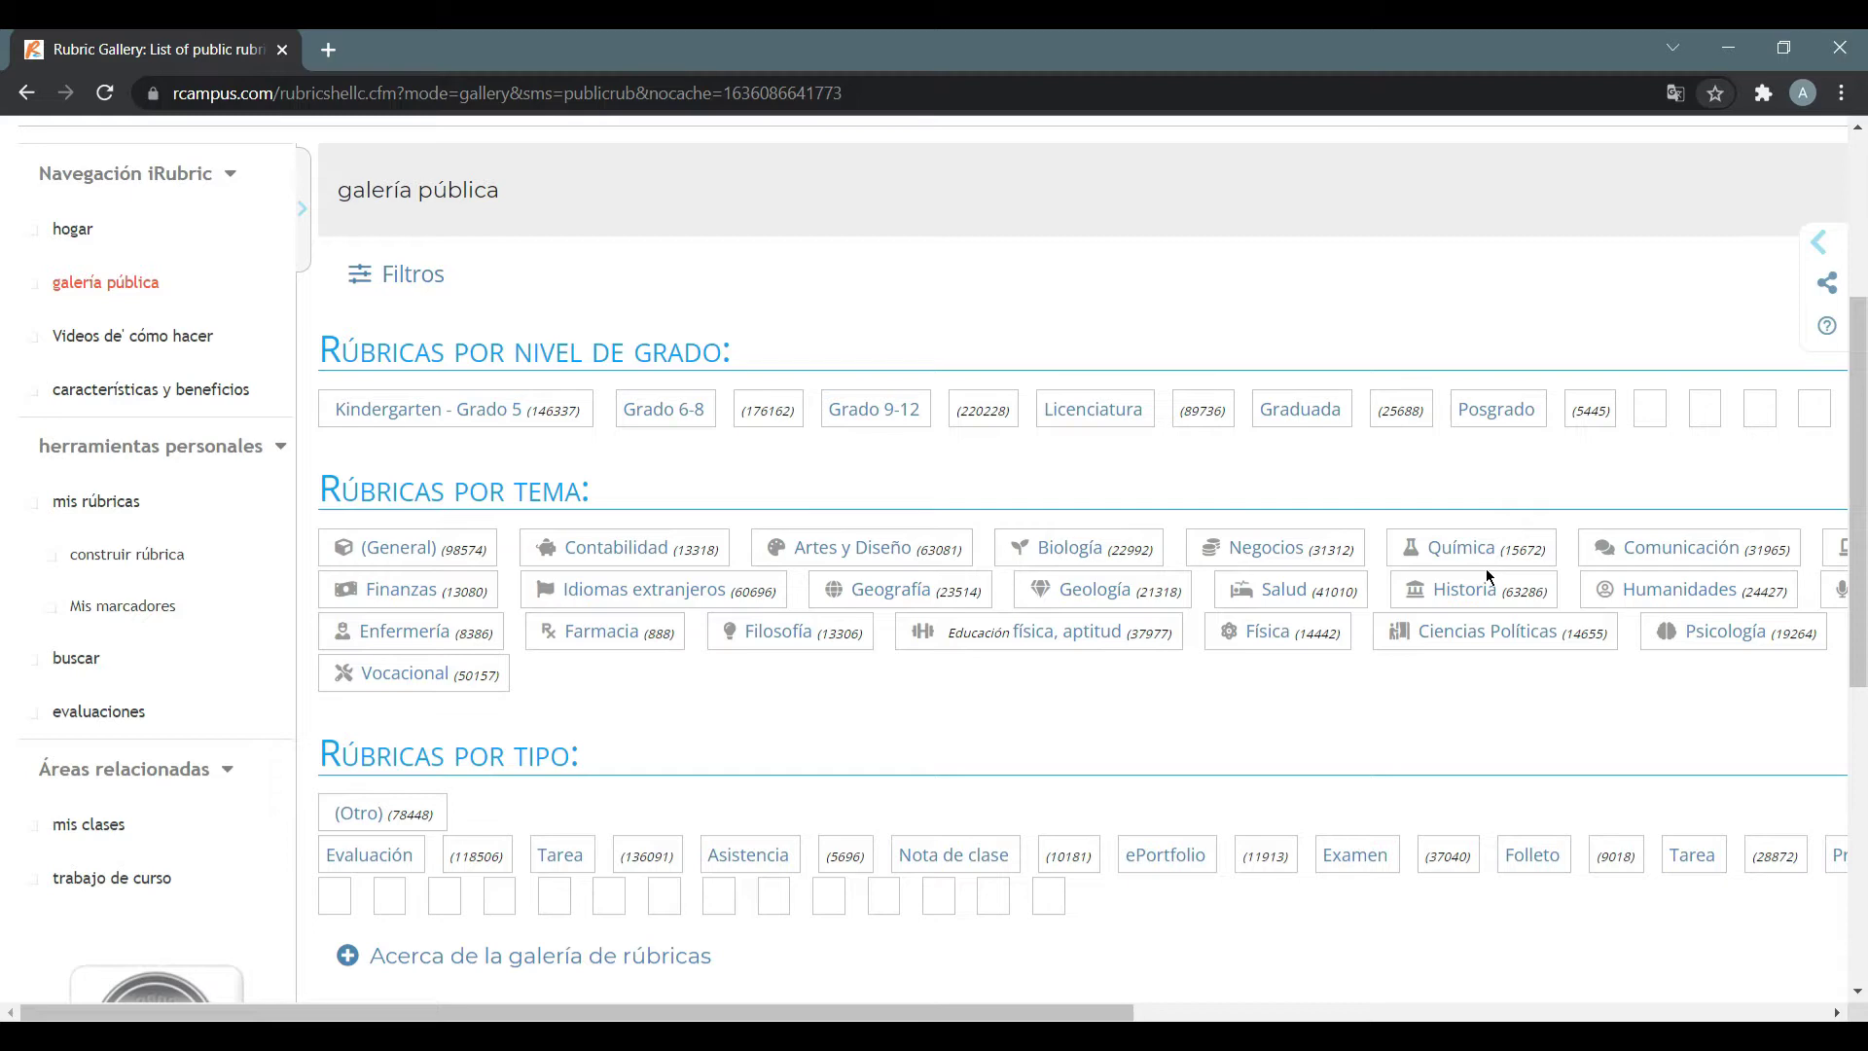
Open the "Exposición fácil" rubric, seventh in the public gallery's list for the Posgrado grade level
click(1521, 420)
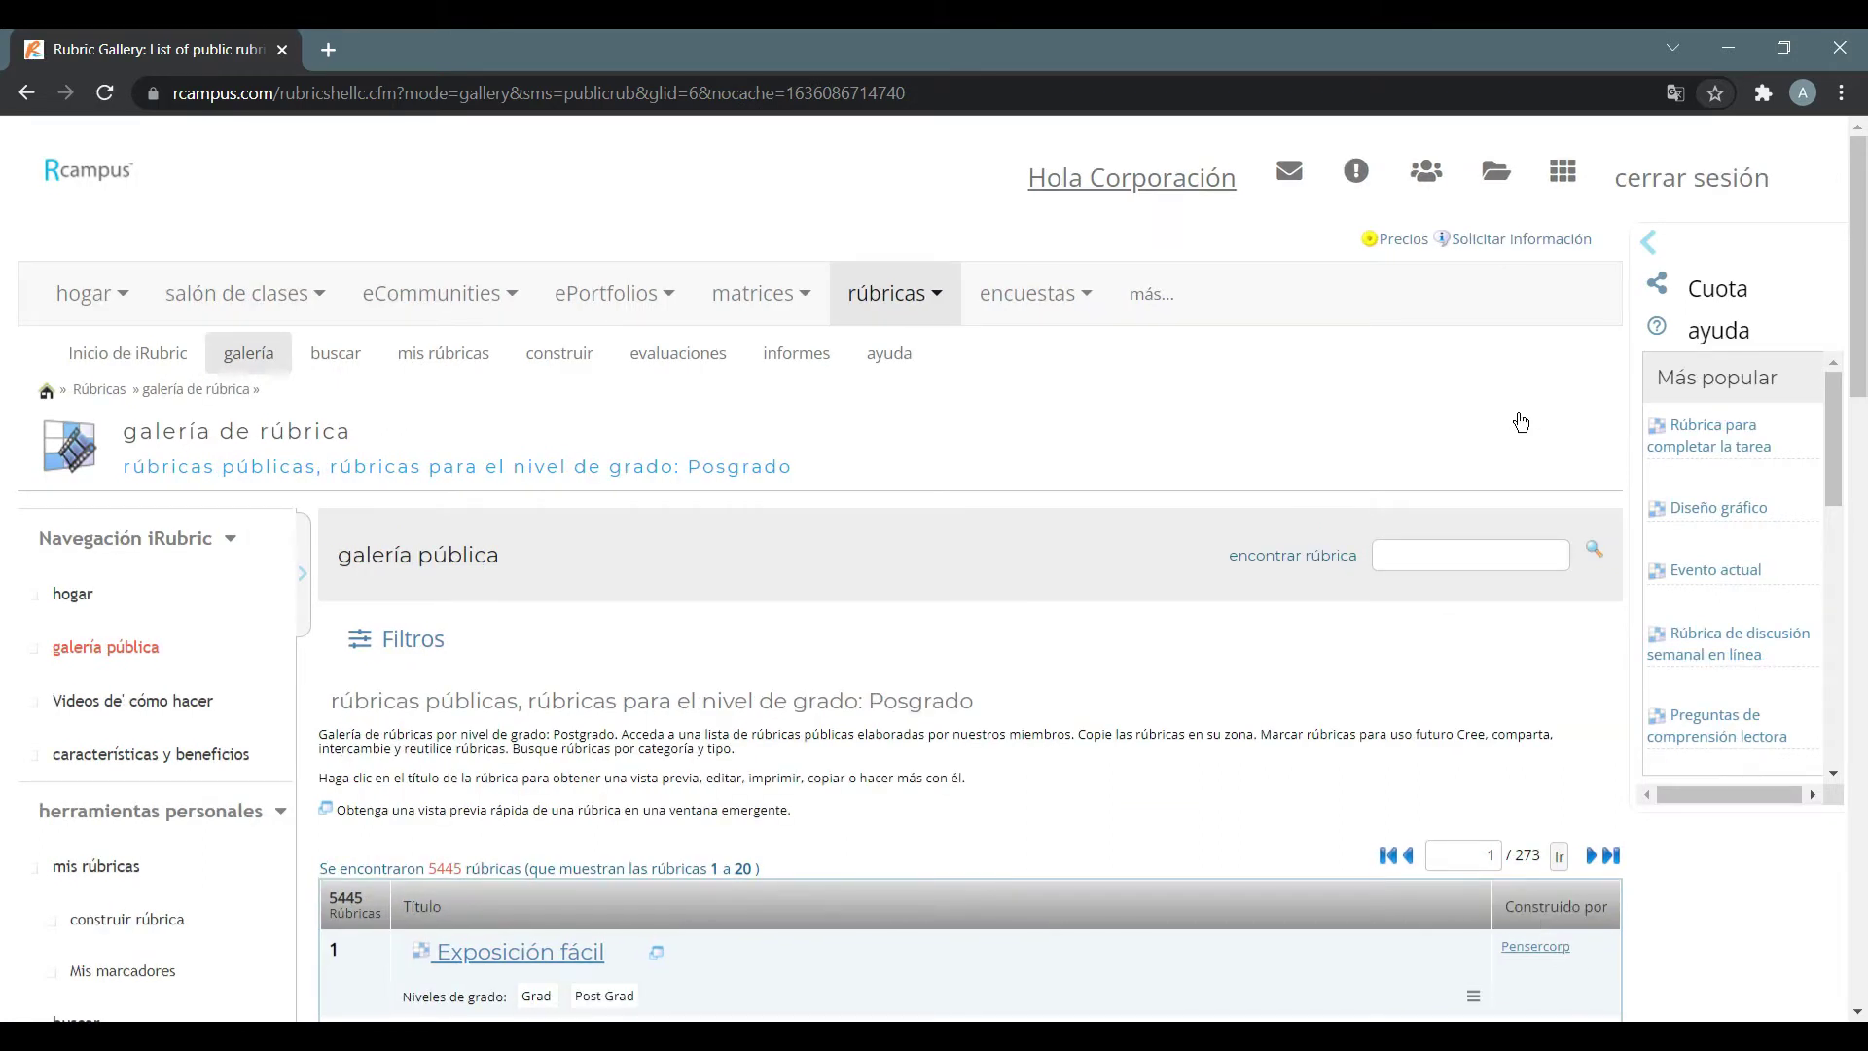
scroll(1498, 421, down, 5)
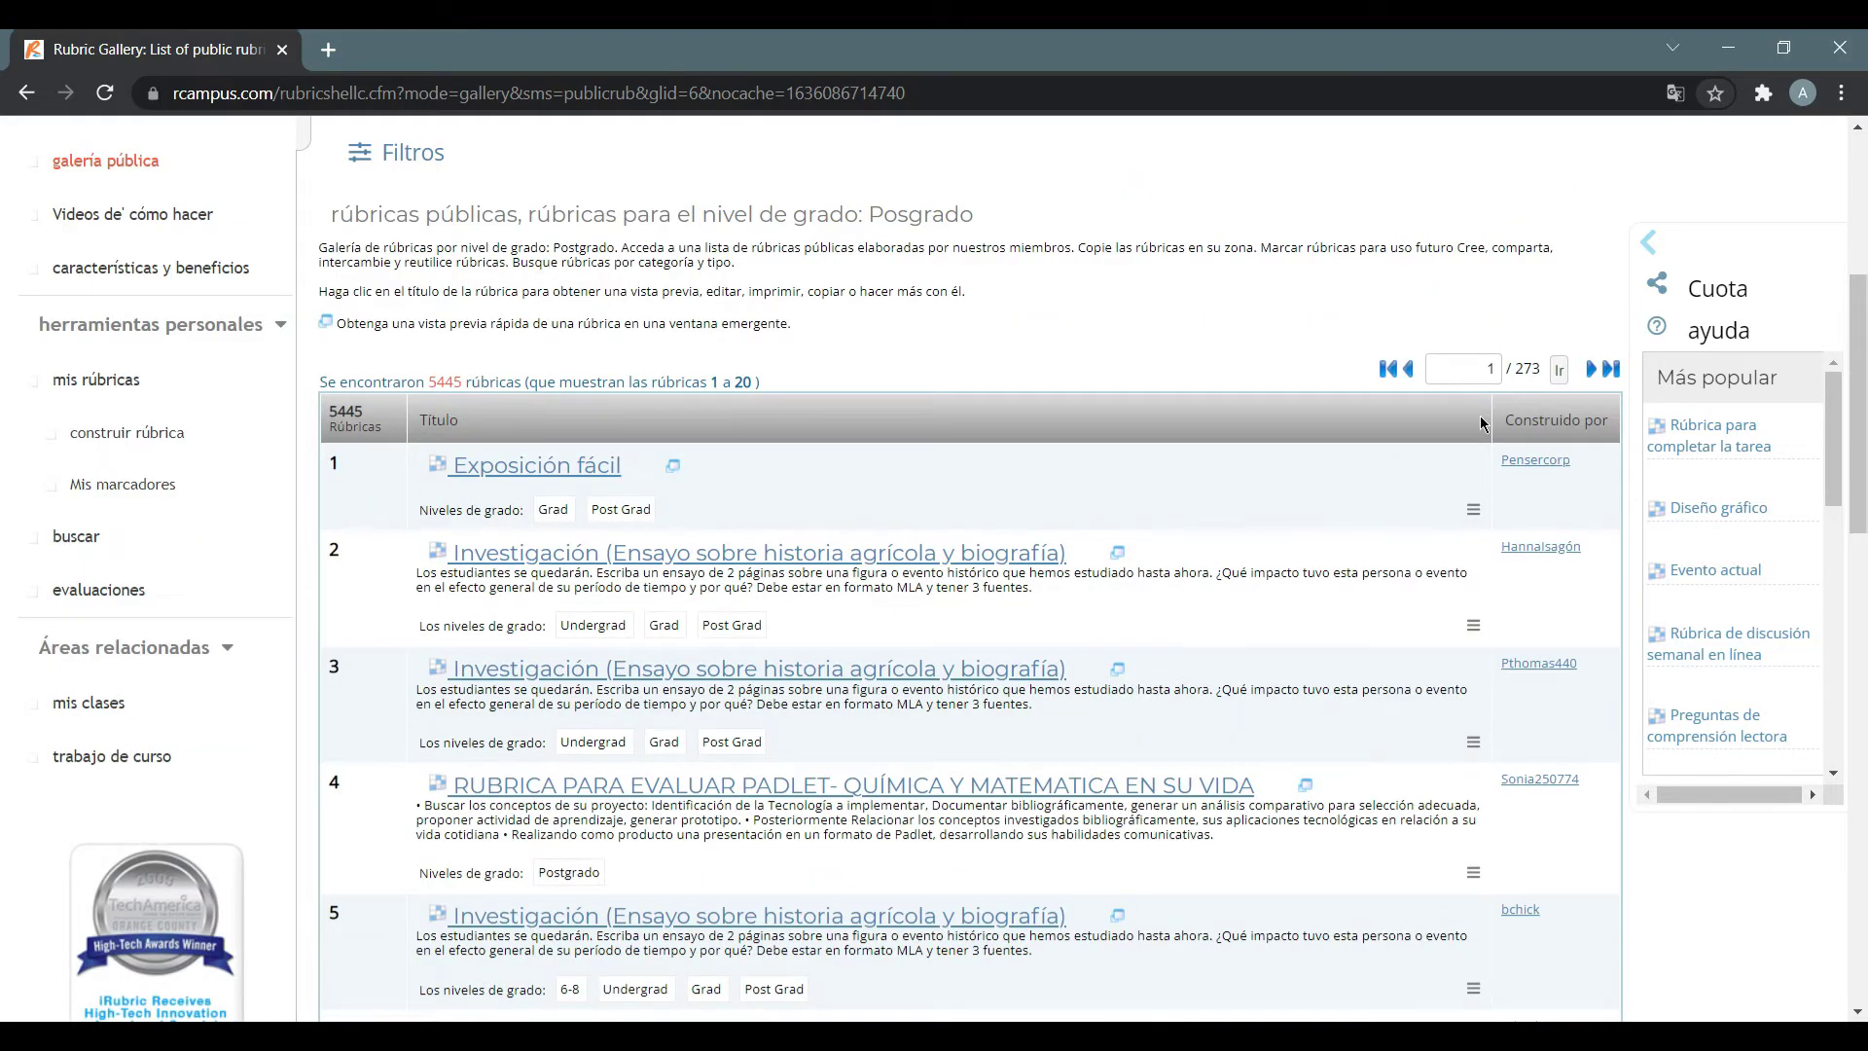
scroll(1482, 423, down, 6)
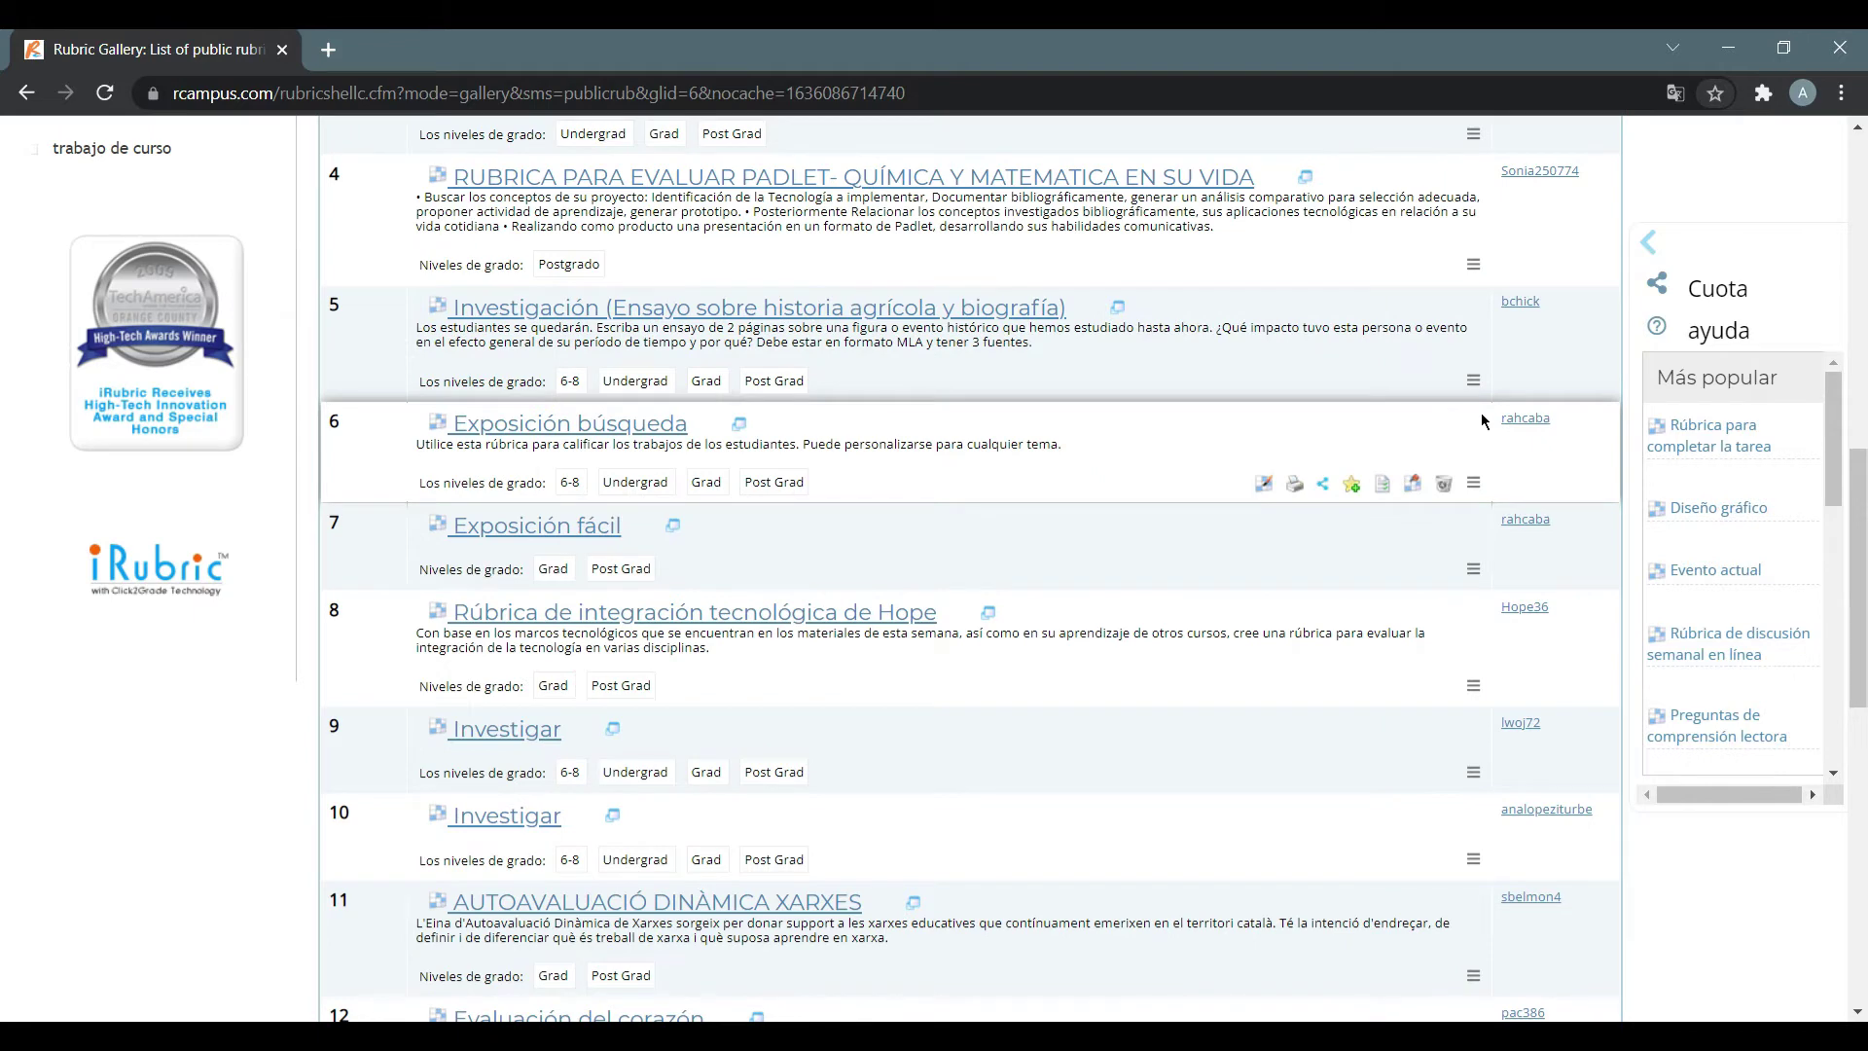
scroll(1504, 319, up, 1)
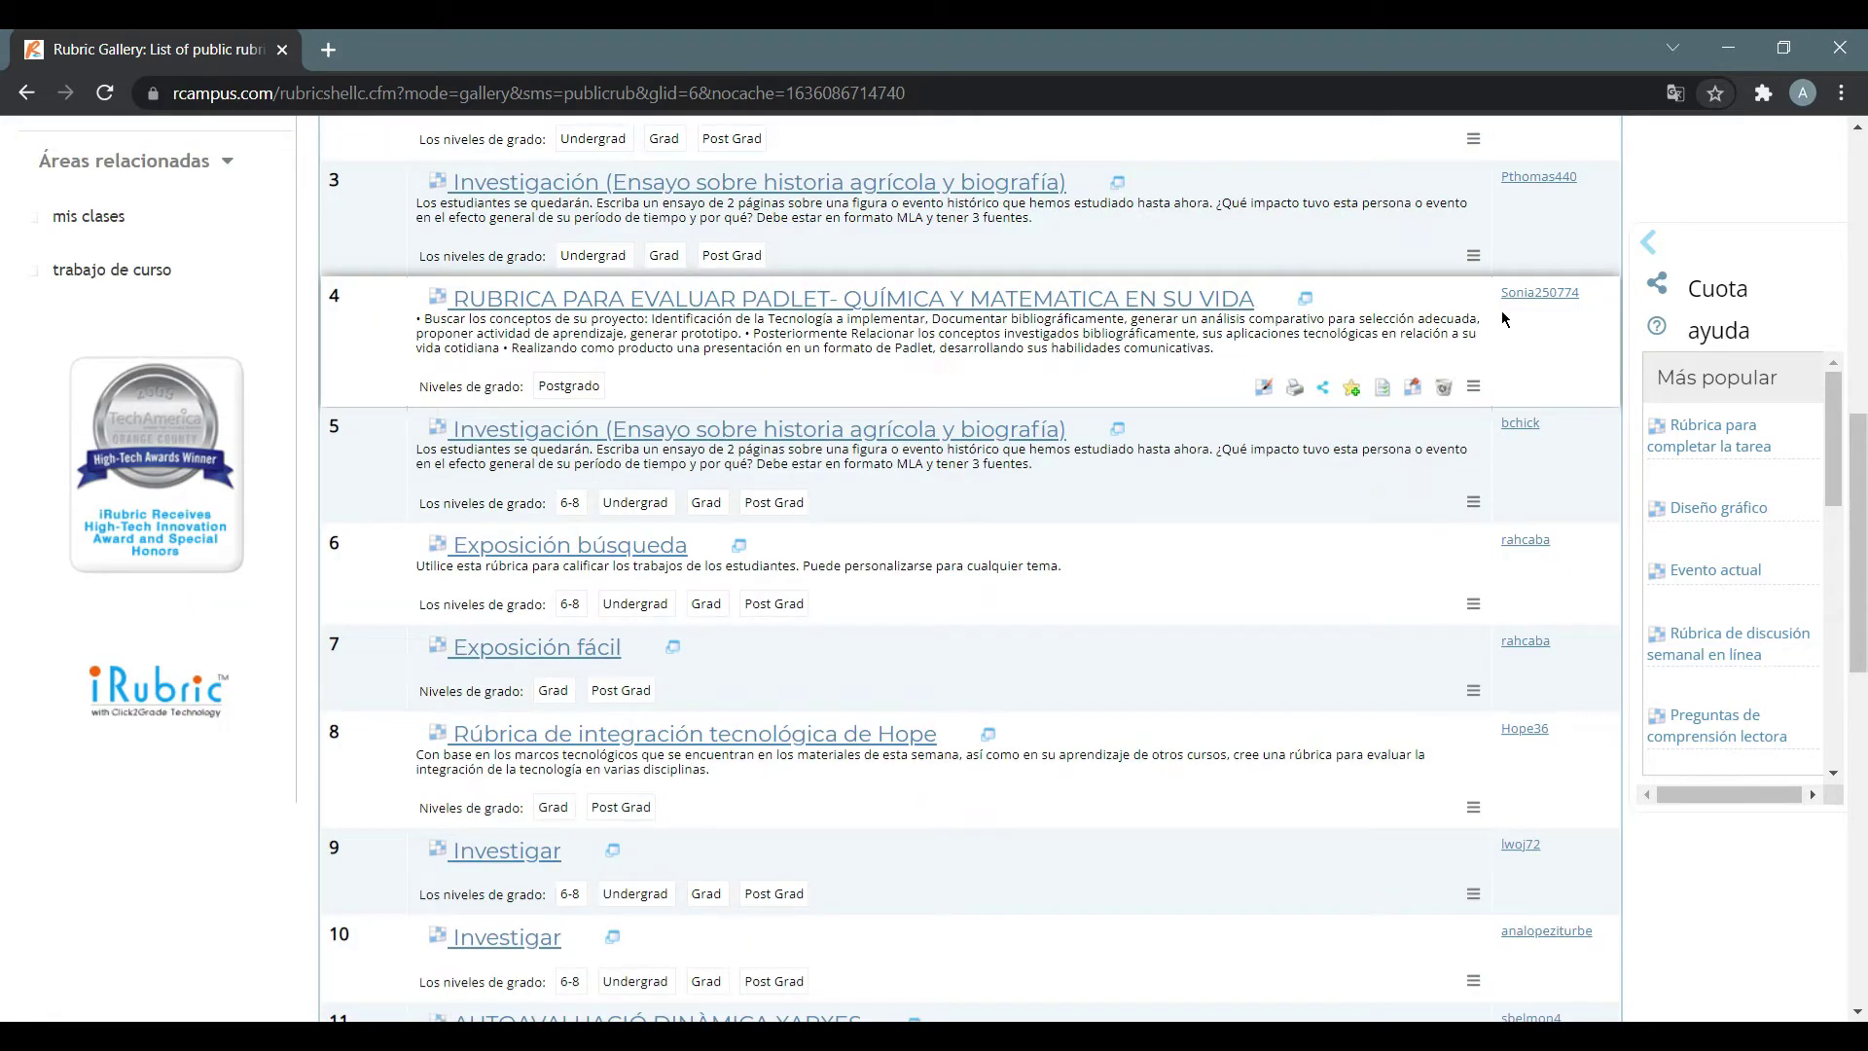
click(578, 649)
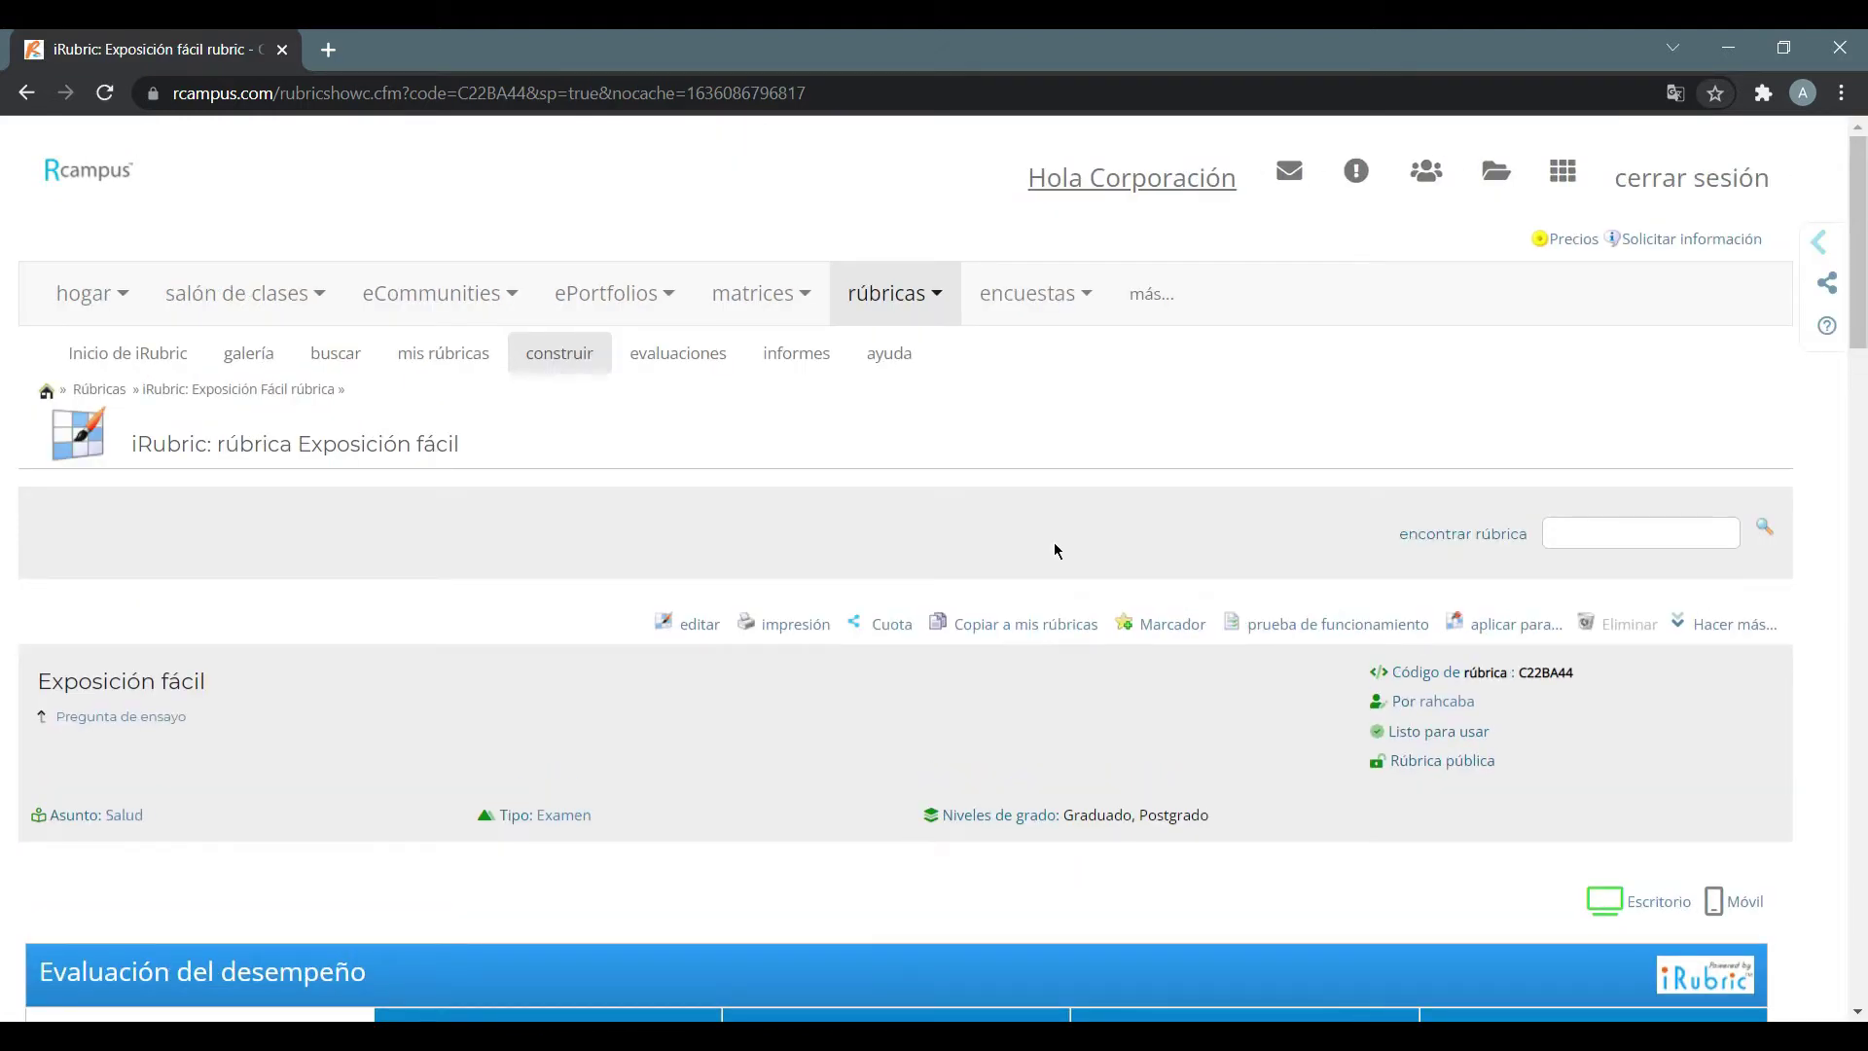
Review the performance criteria of the "Exposición fácil" rubric and copy it to the personal rubrics
scroll(1053, 543, down, 7)
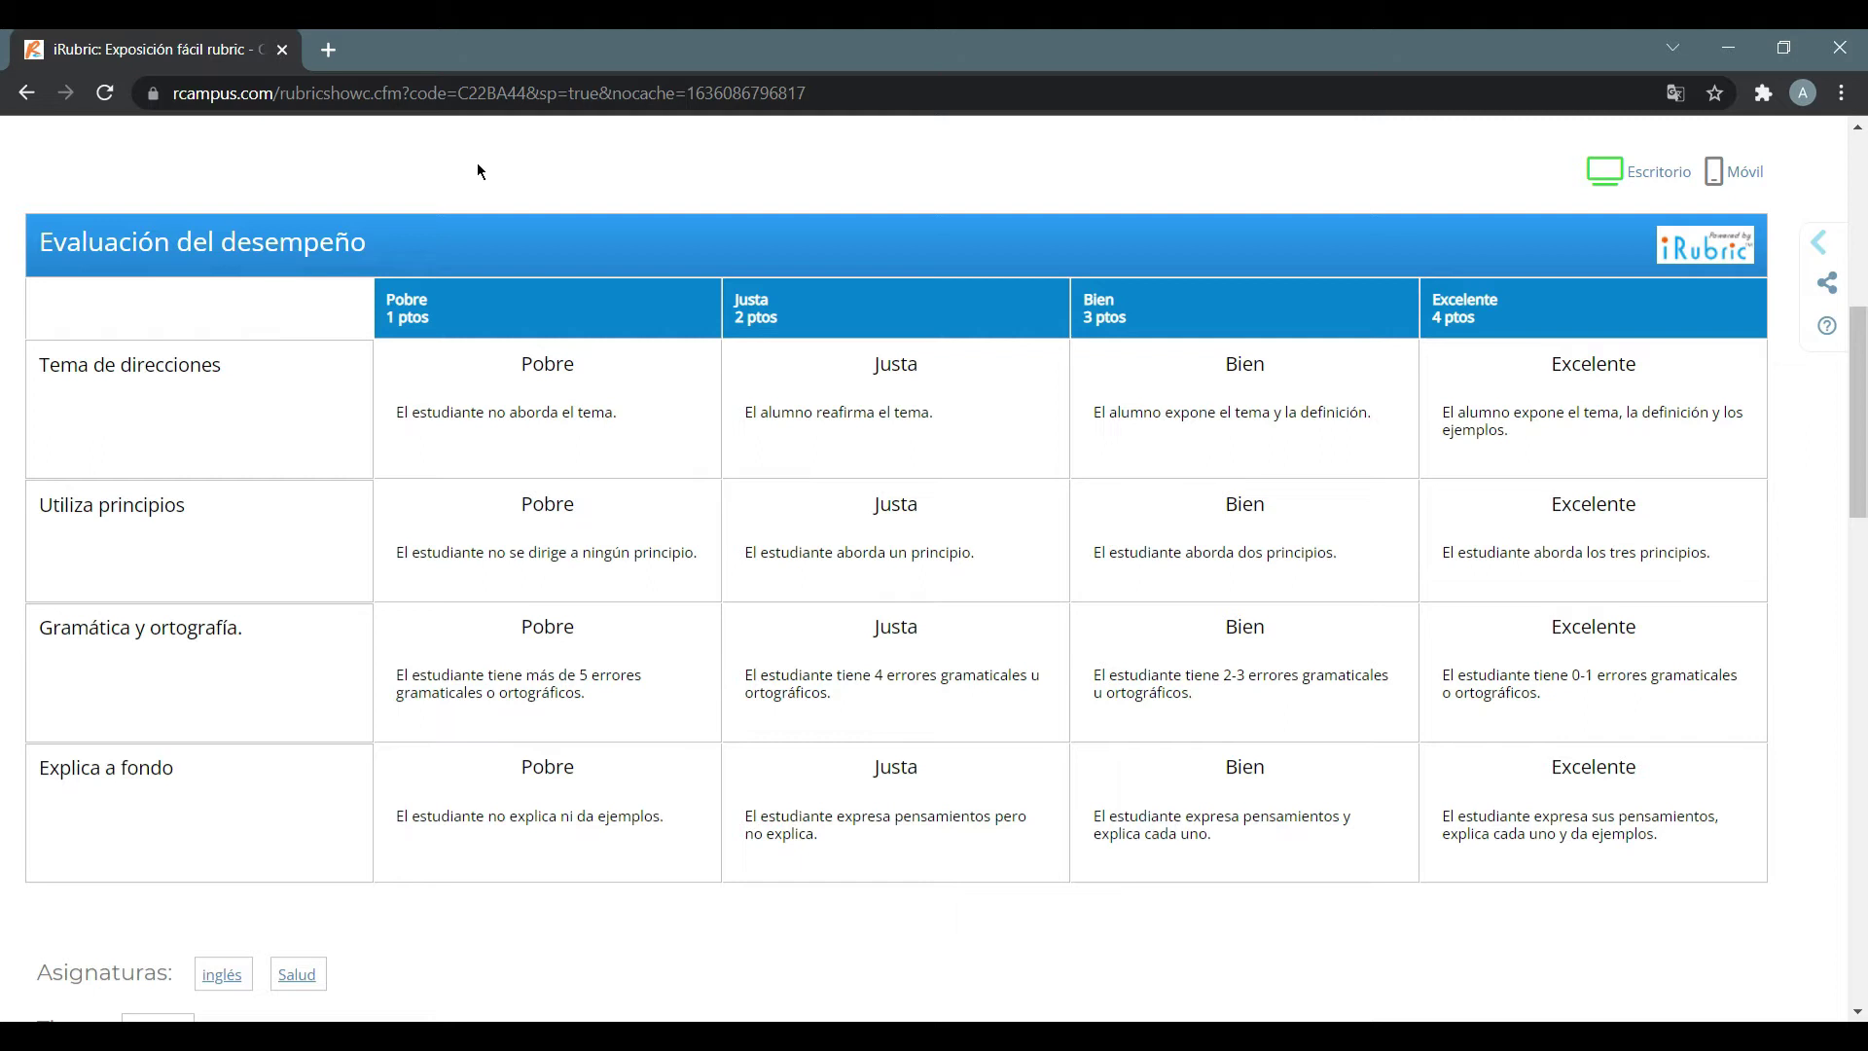
scroll(478, 171, up, 3)
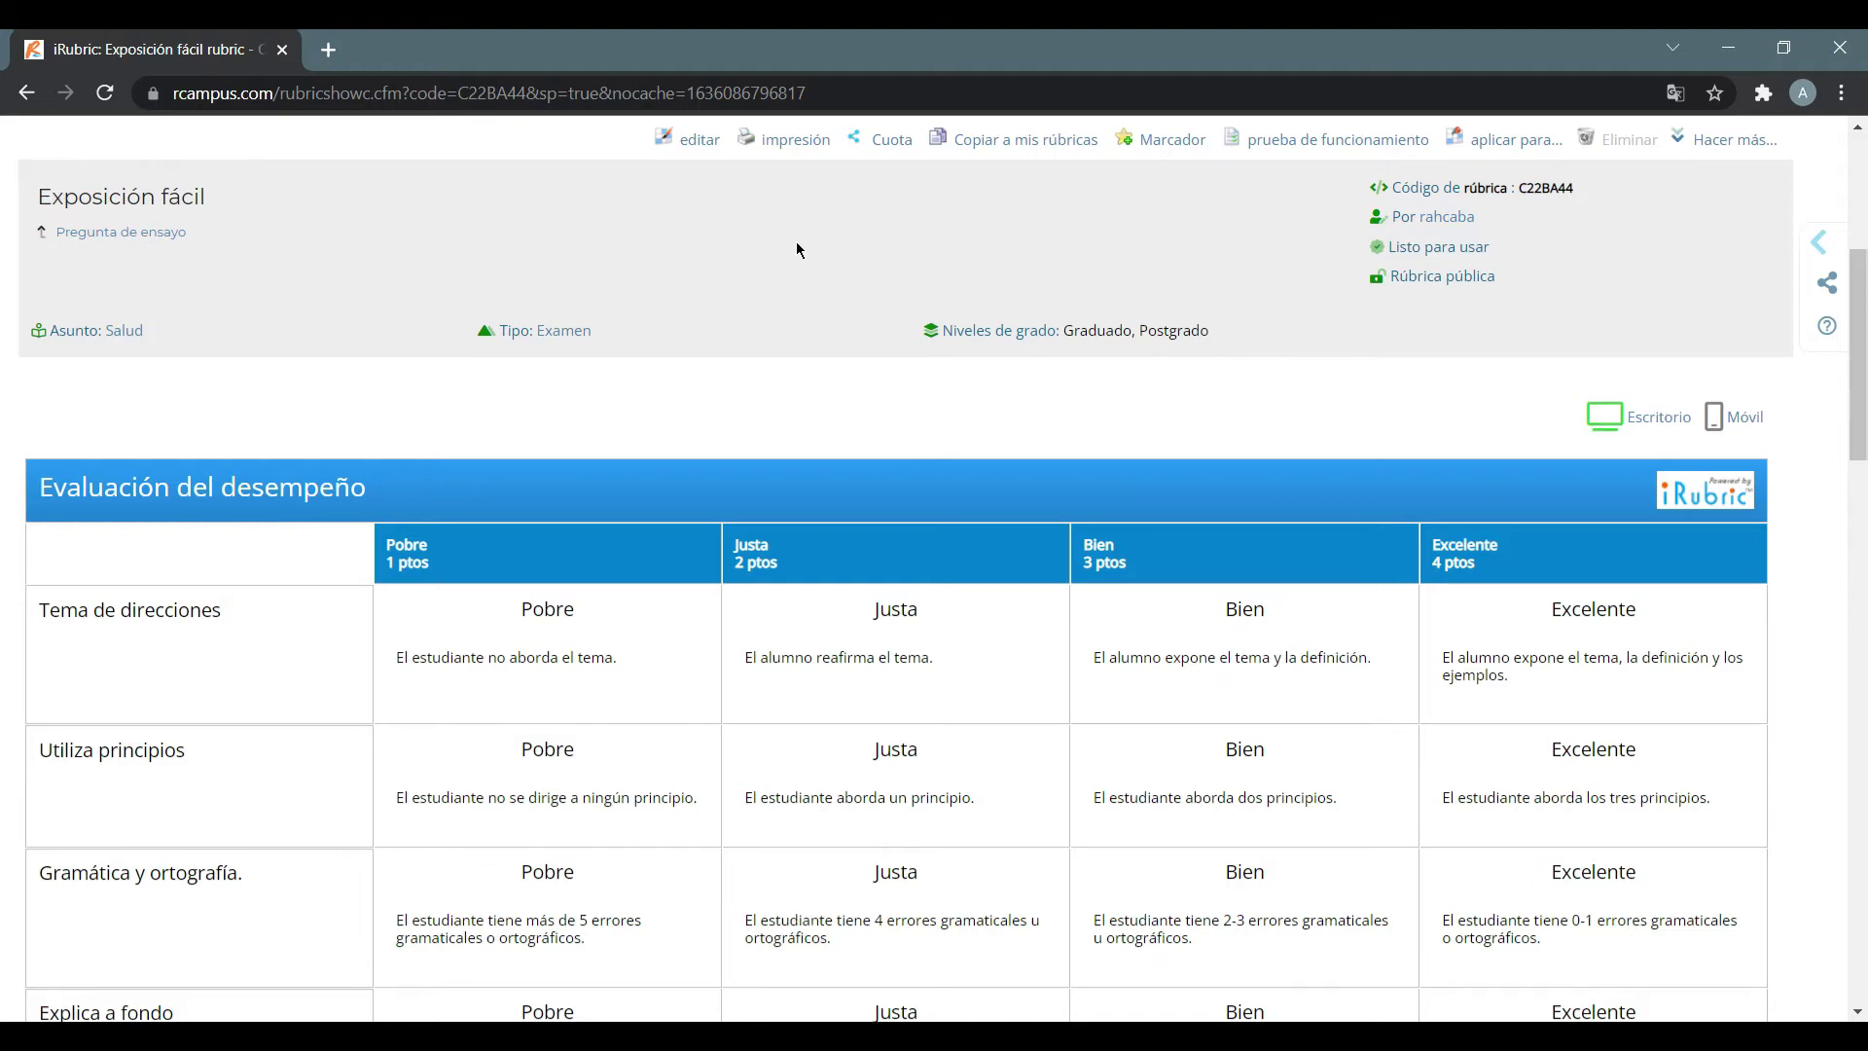
scroll(796, 250, up, 5)
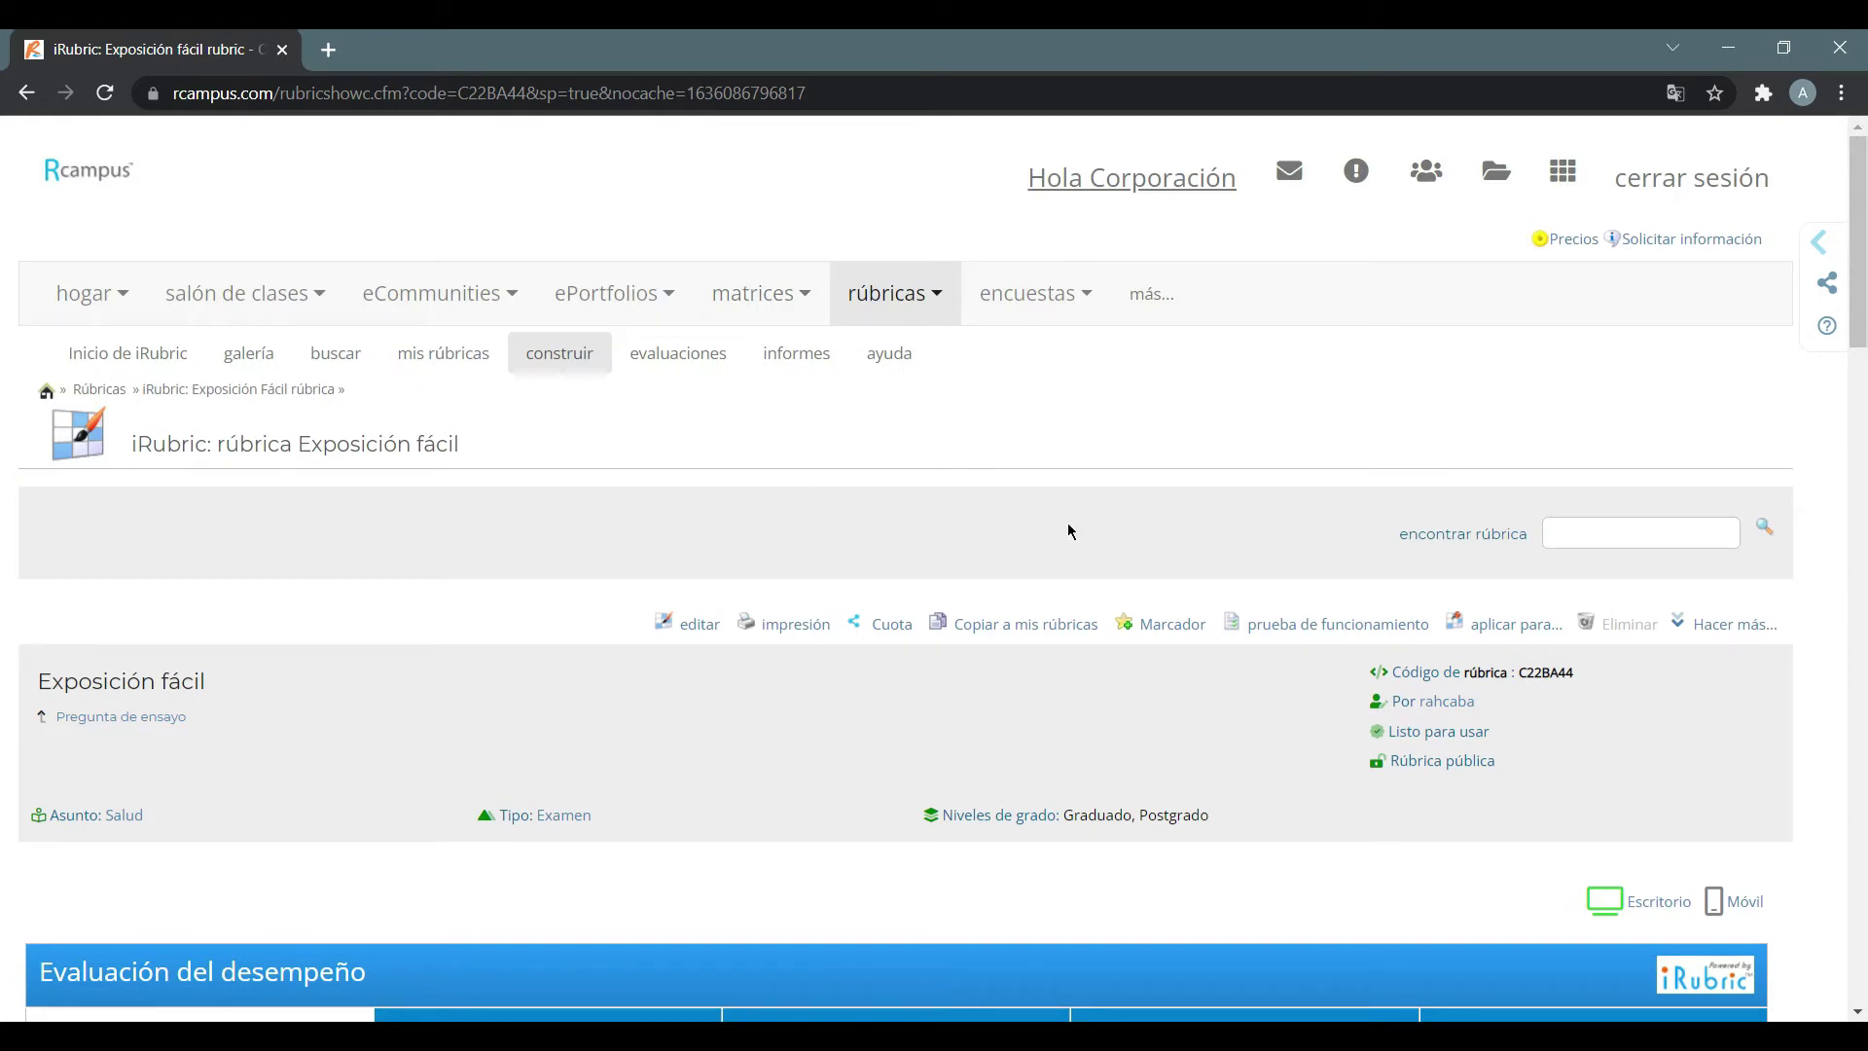
click(1051, 625)
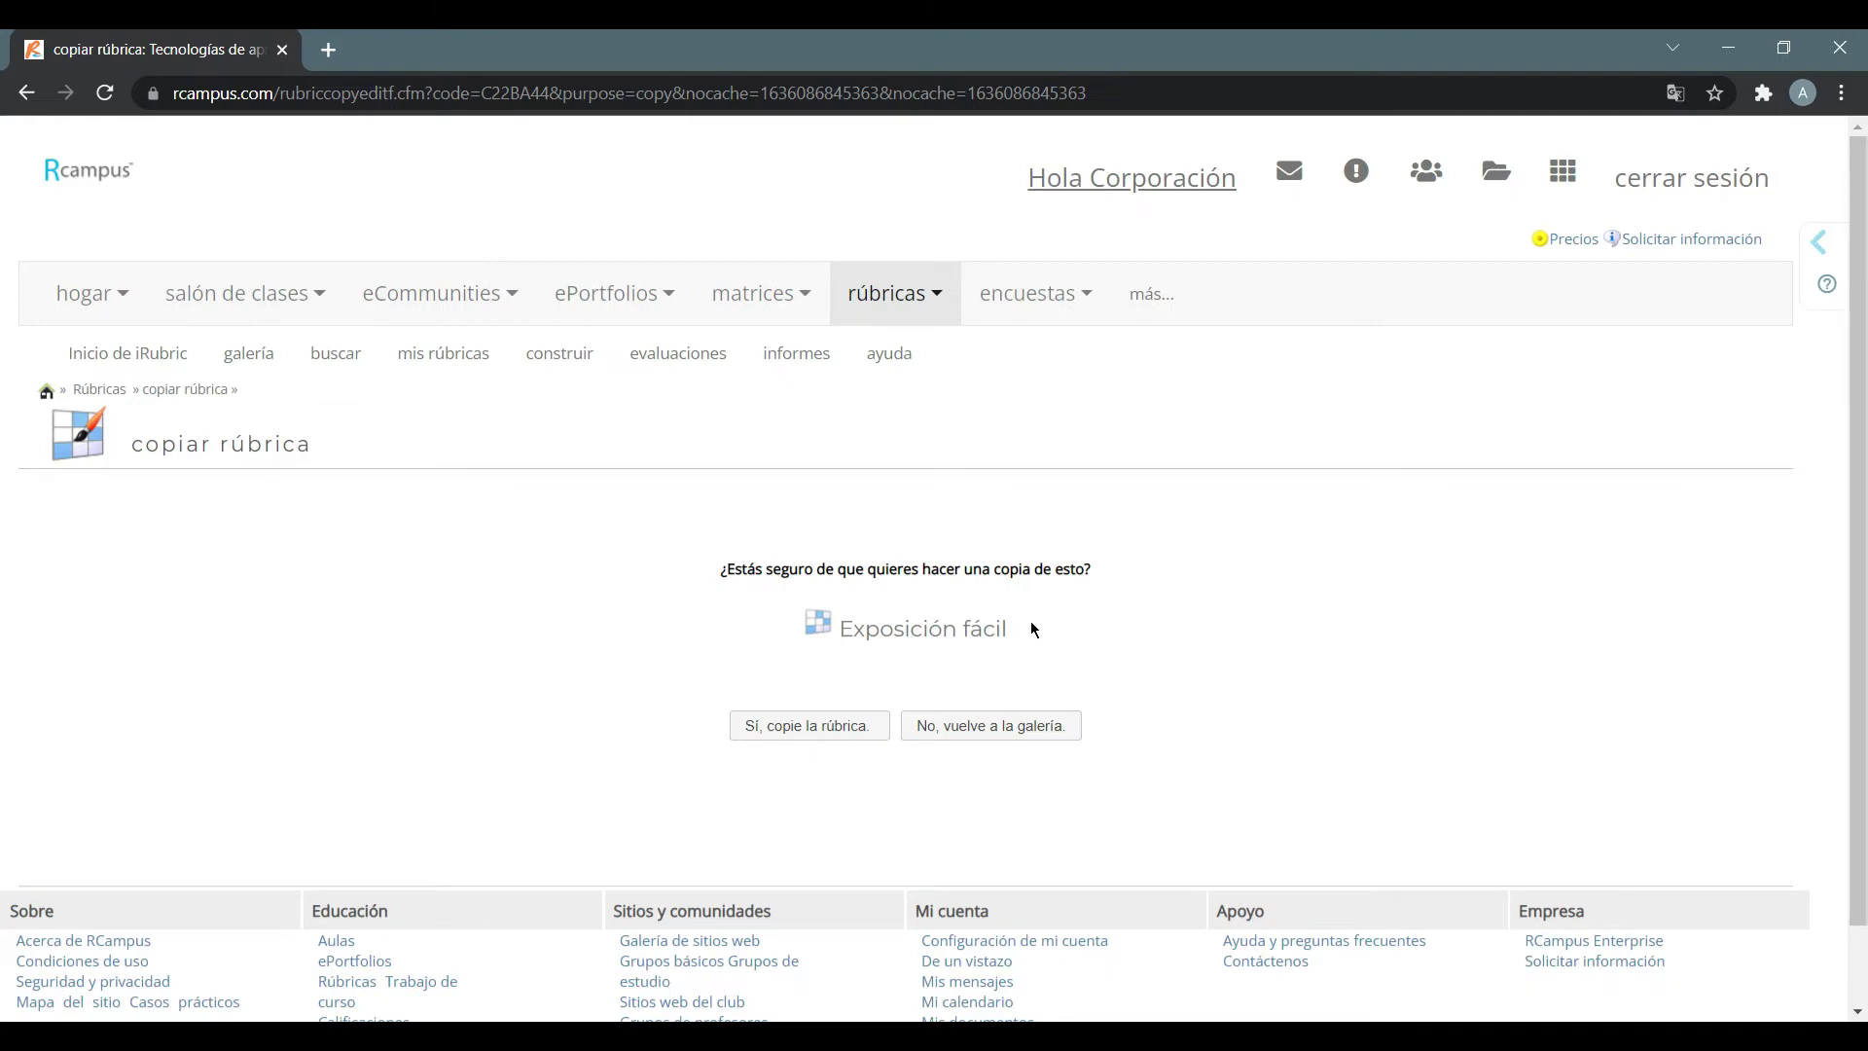
click(798, 735)
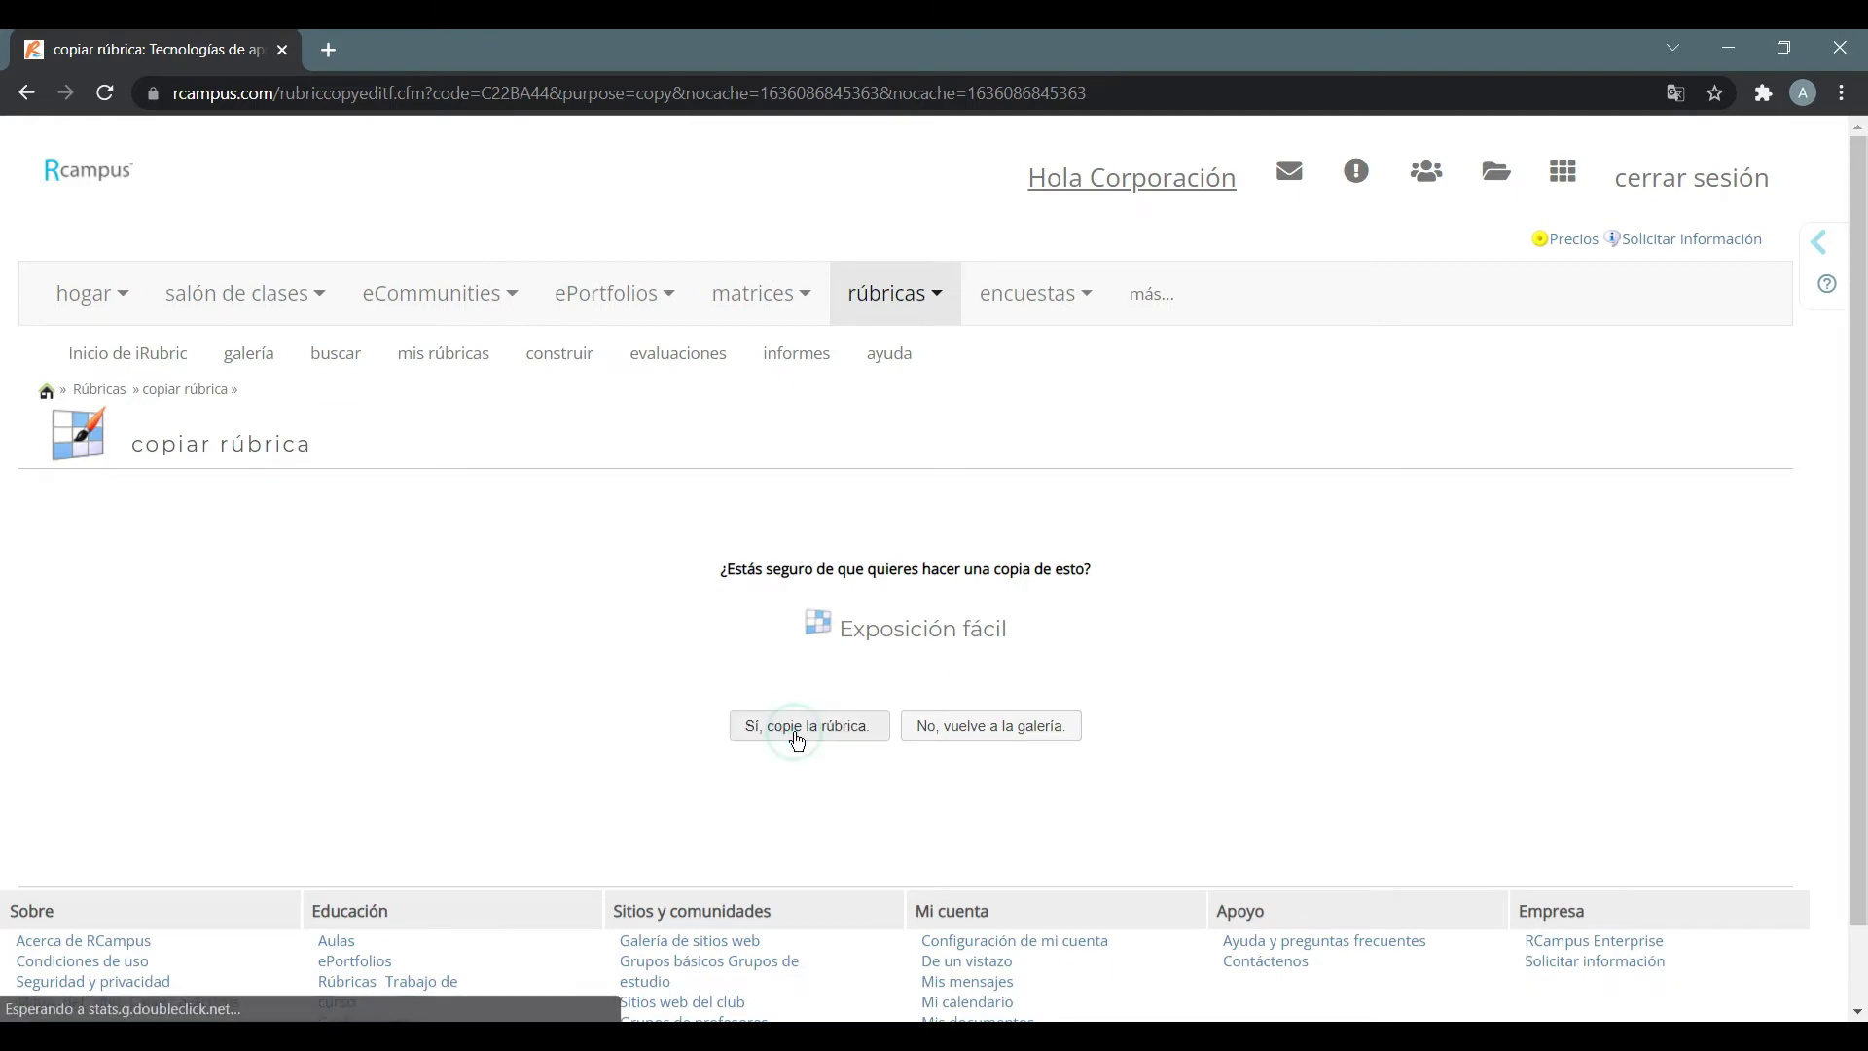
Try out an extra level column after "Excellent" in the copied rubric, and remove that empty column again
scroll(363, 655, down, 1)
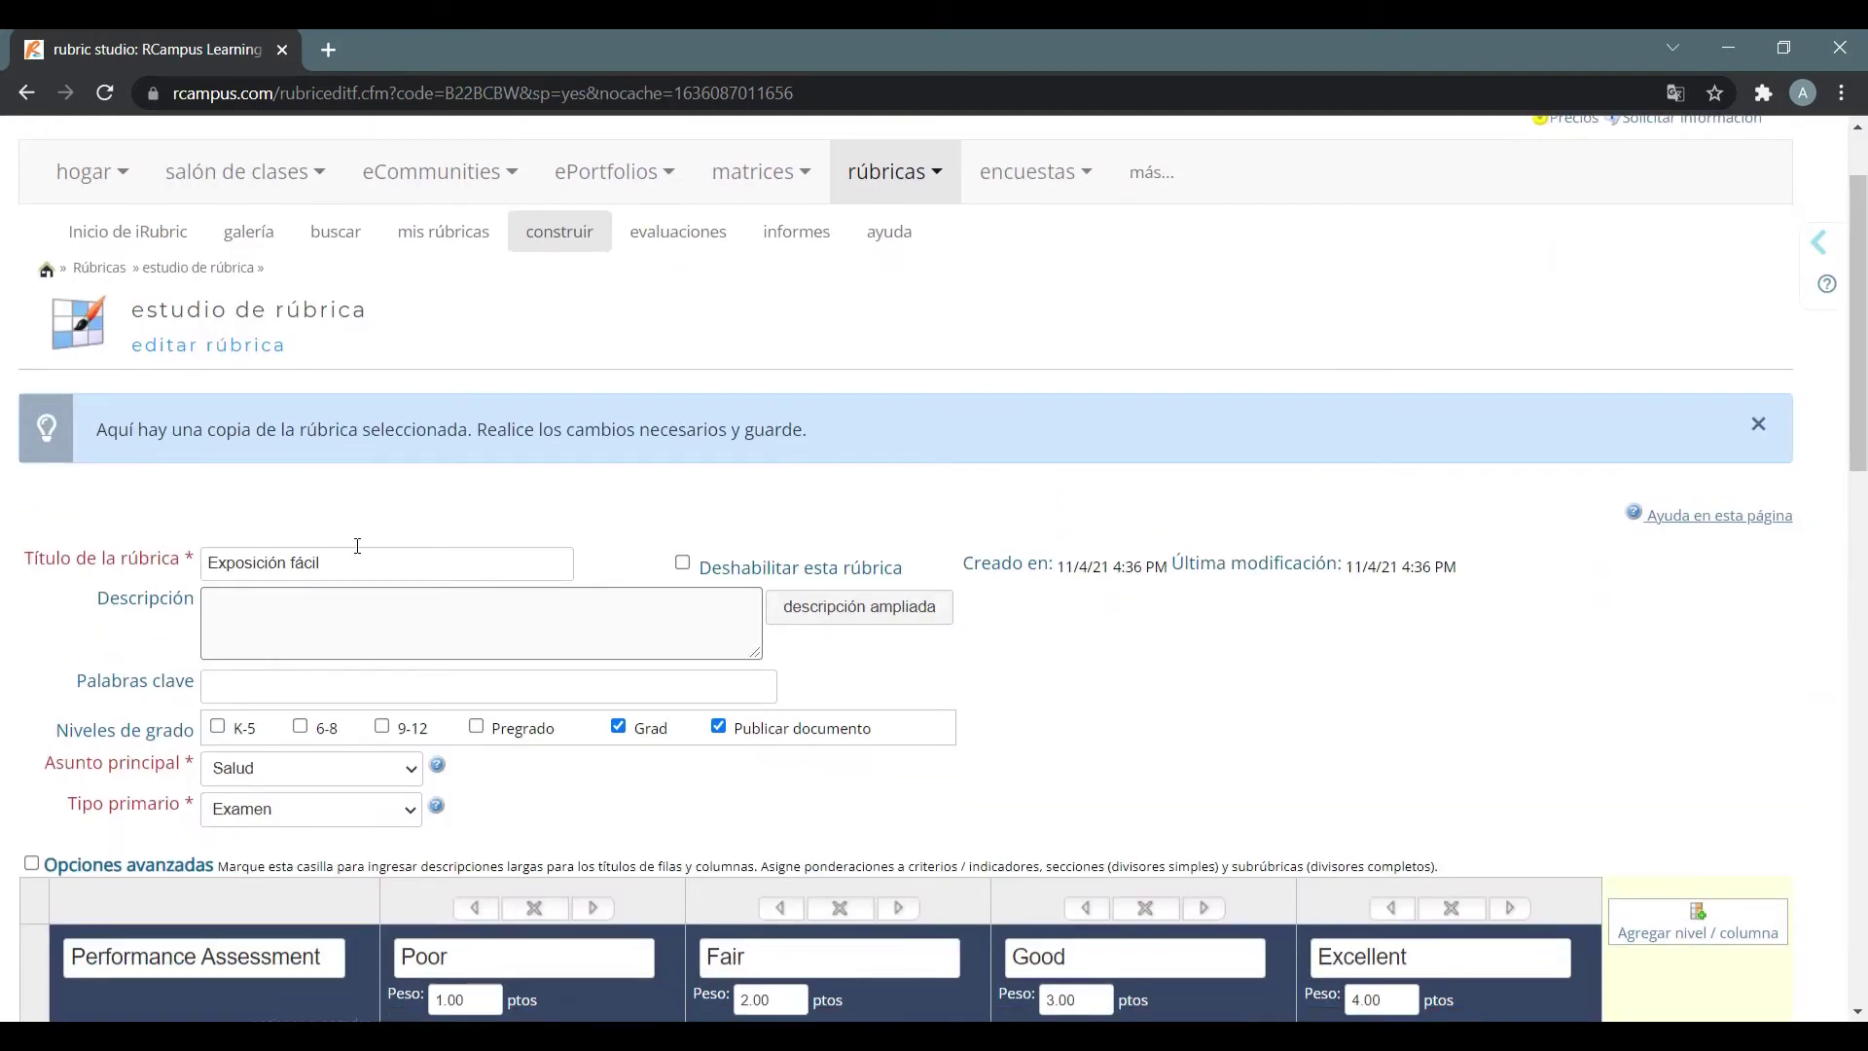
scroll(426, 366, down, 2)
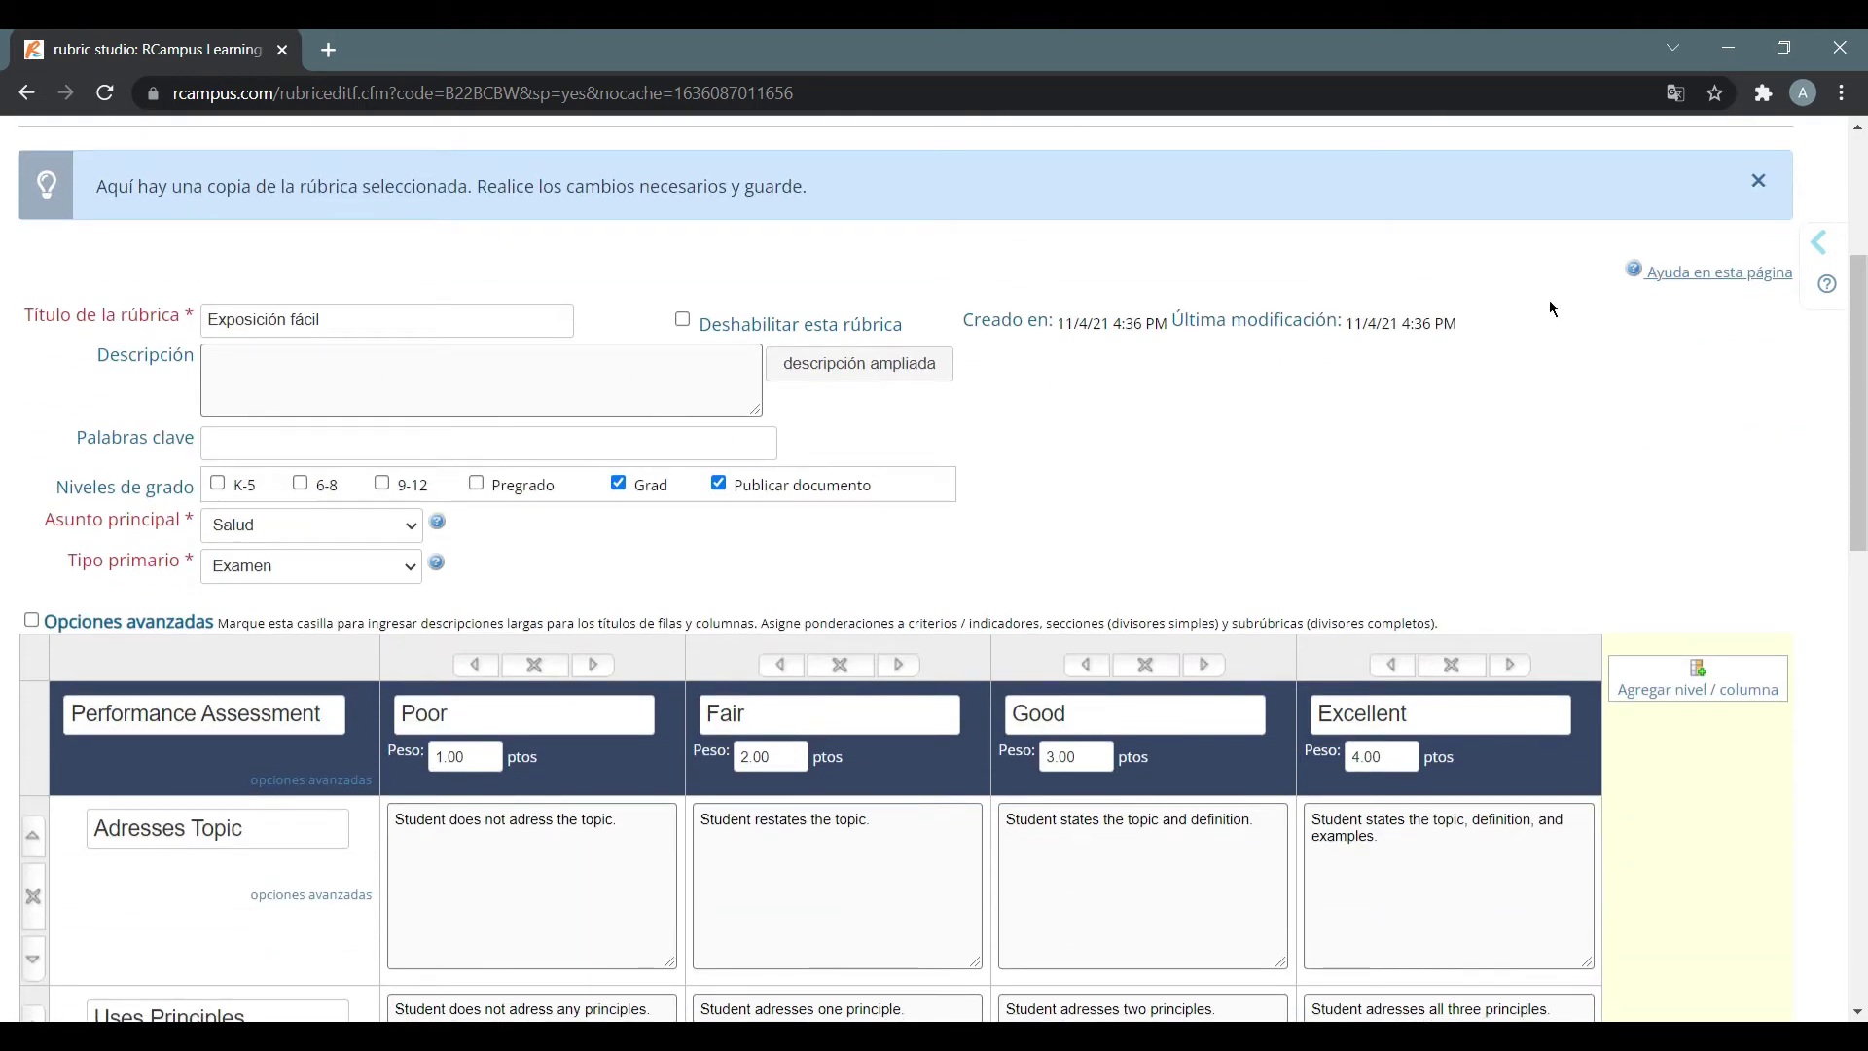
scroll(1529, 355, down, 5)
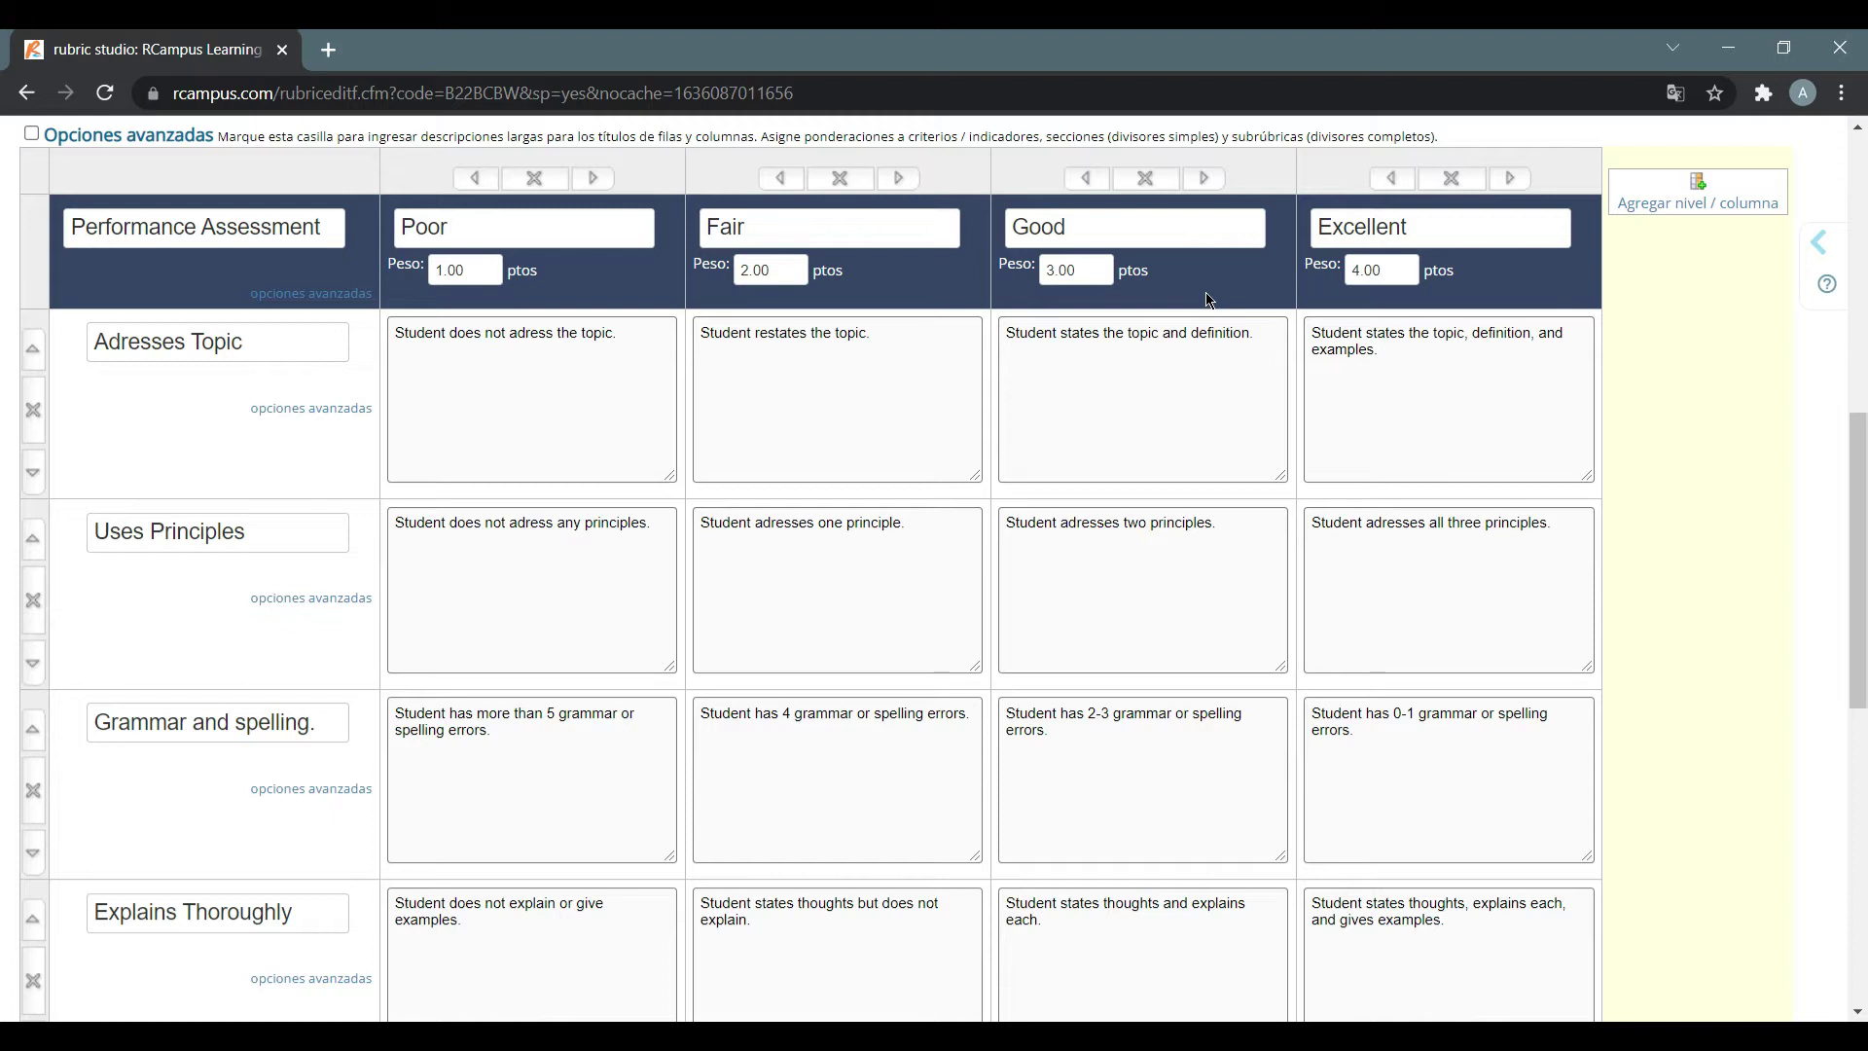
click(1700, 192)
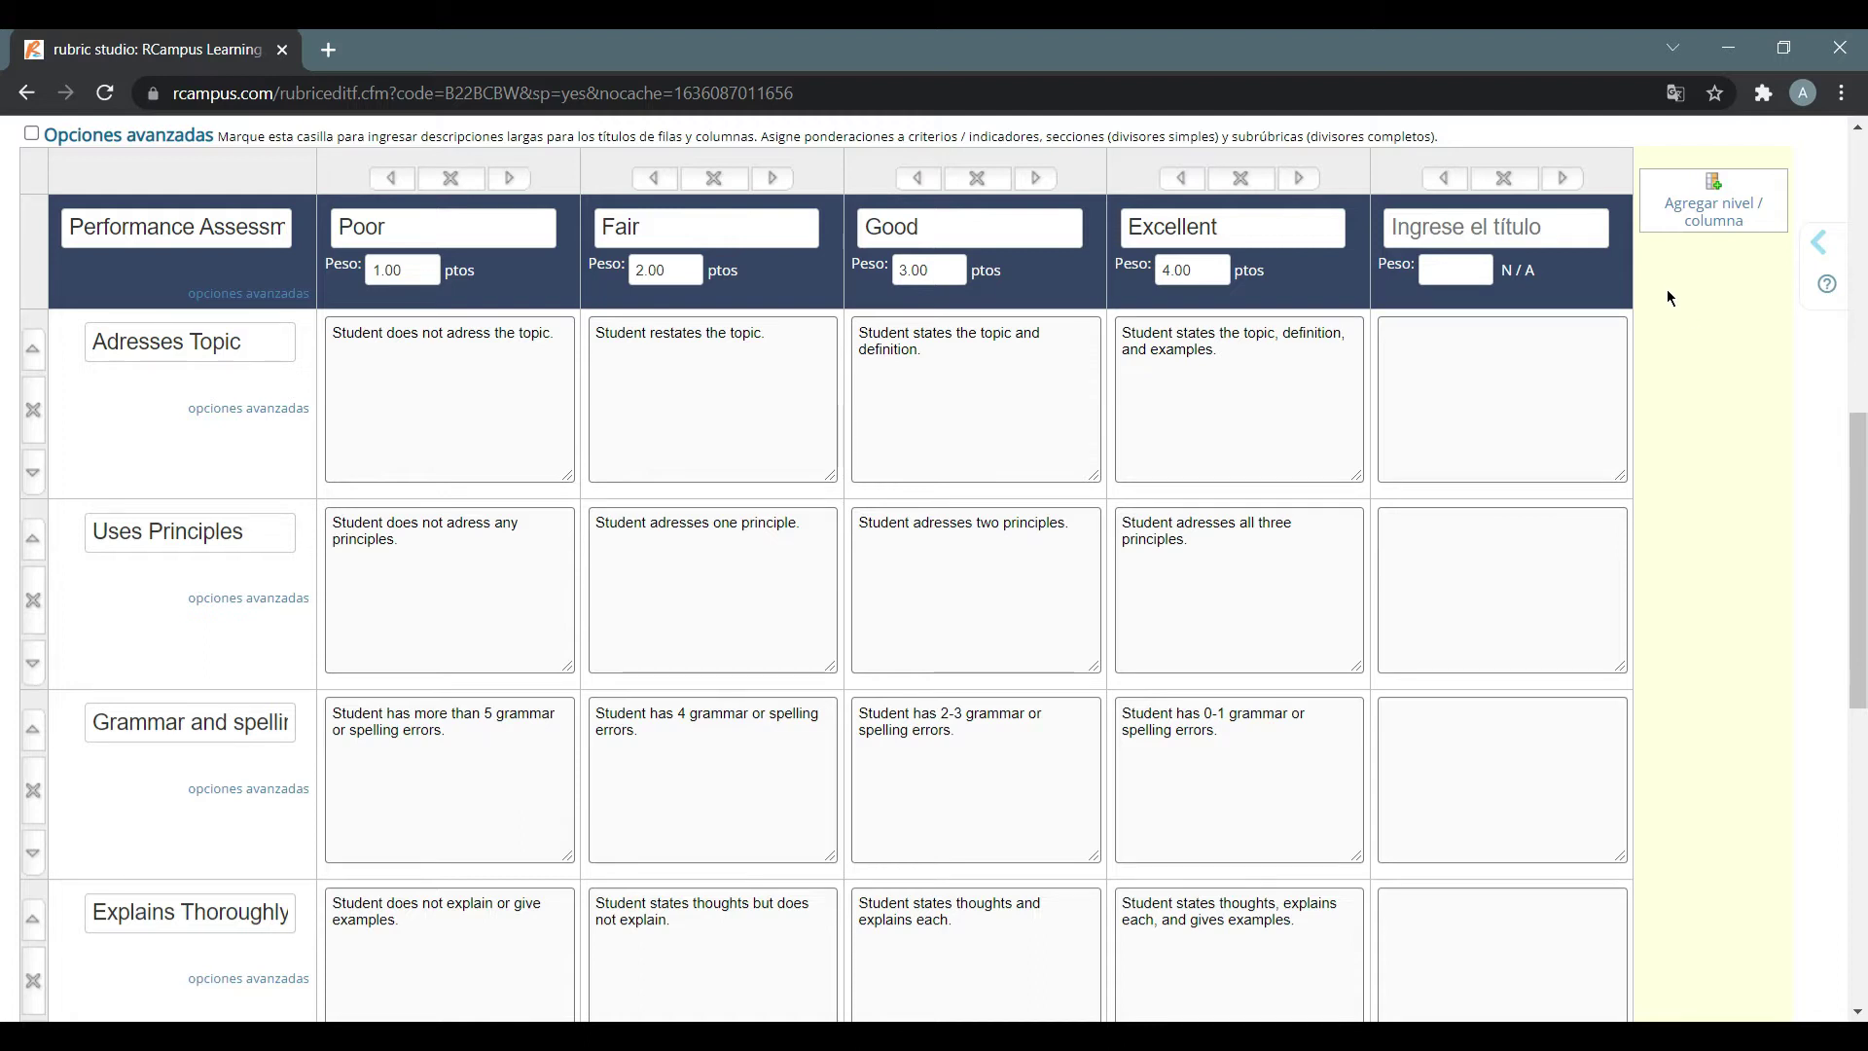
click(1498, 183)
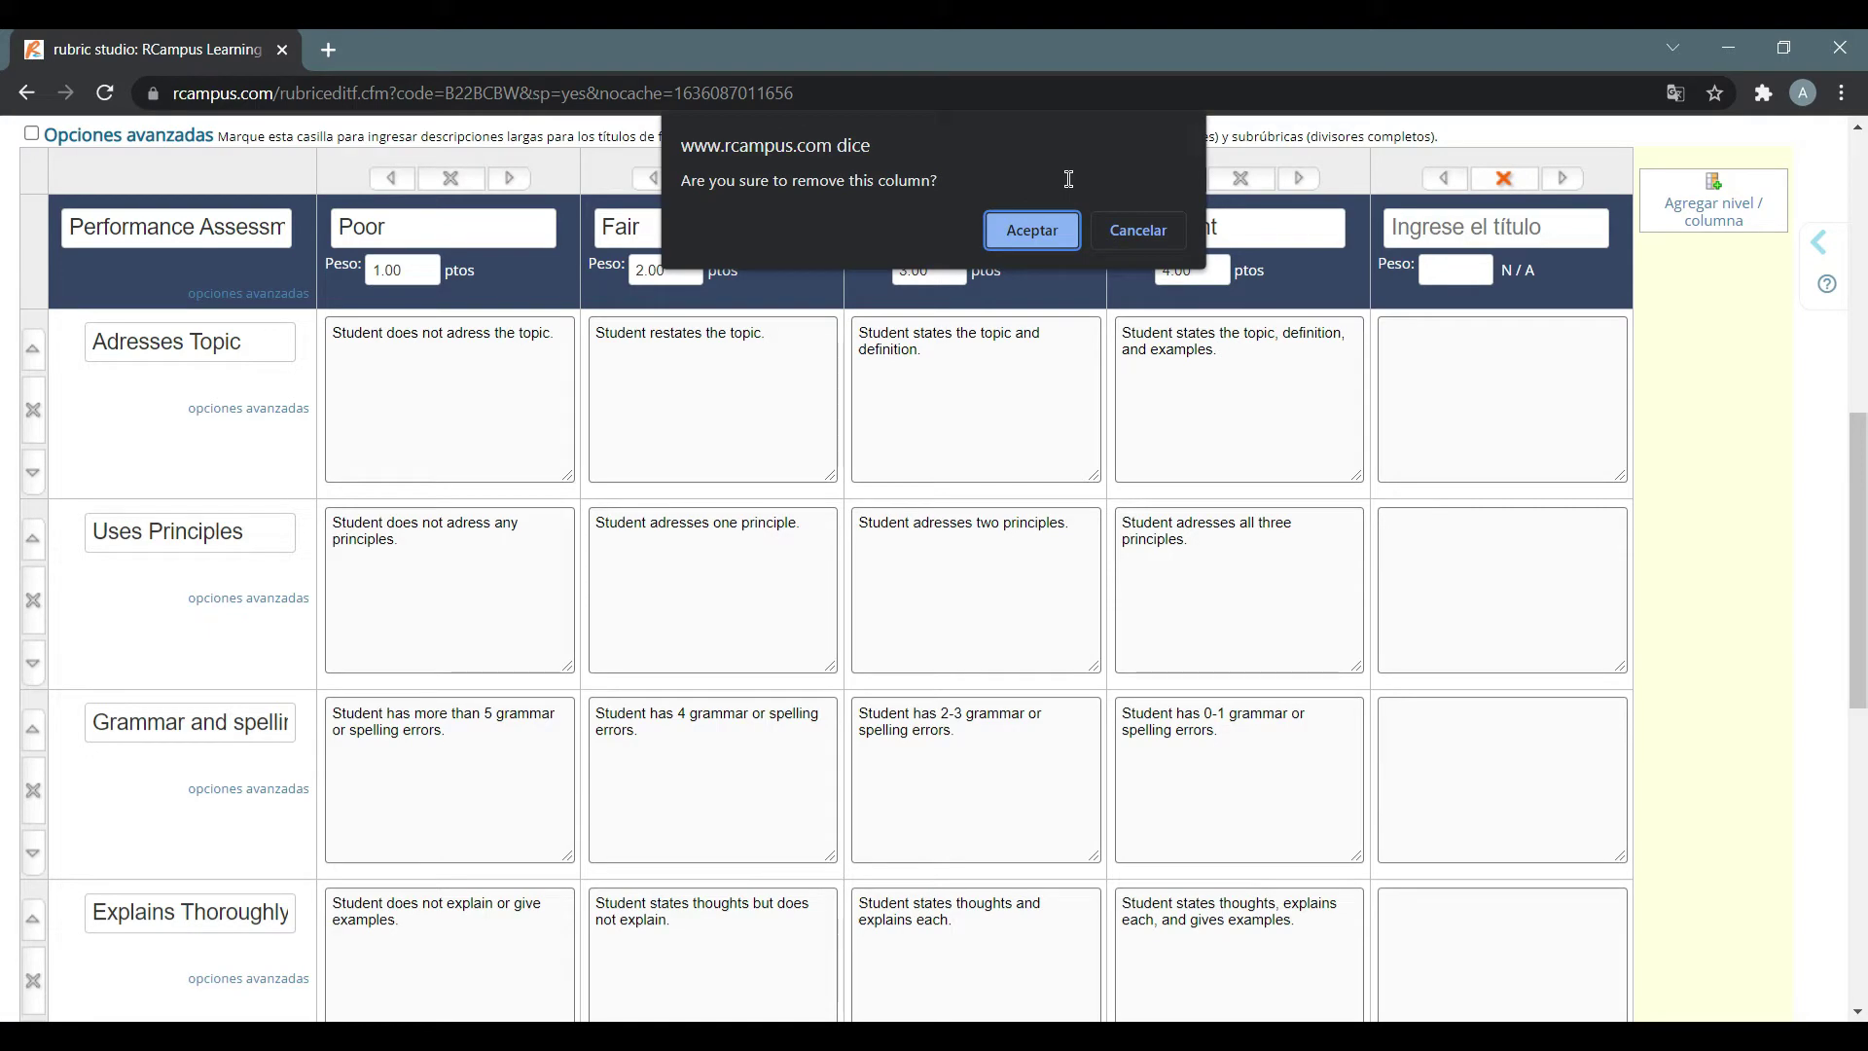
click(1033, 232)
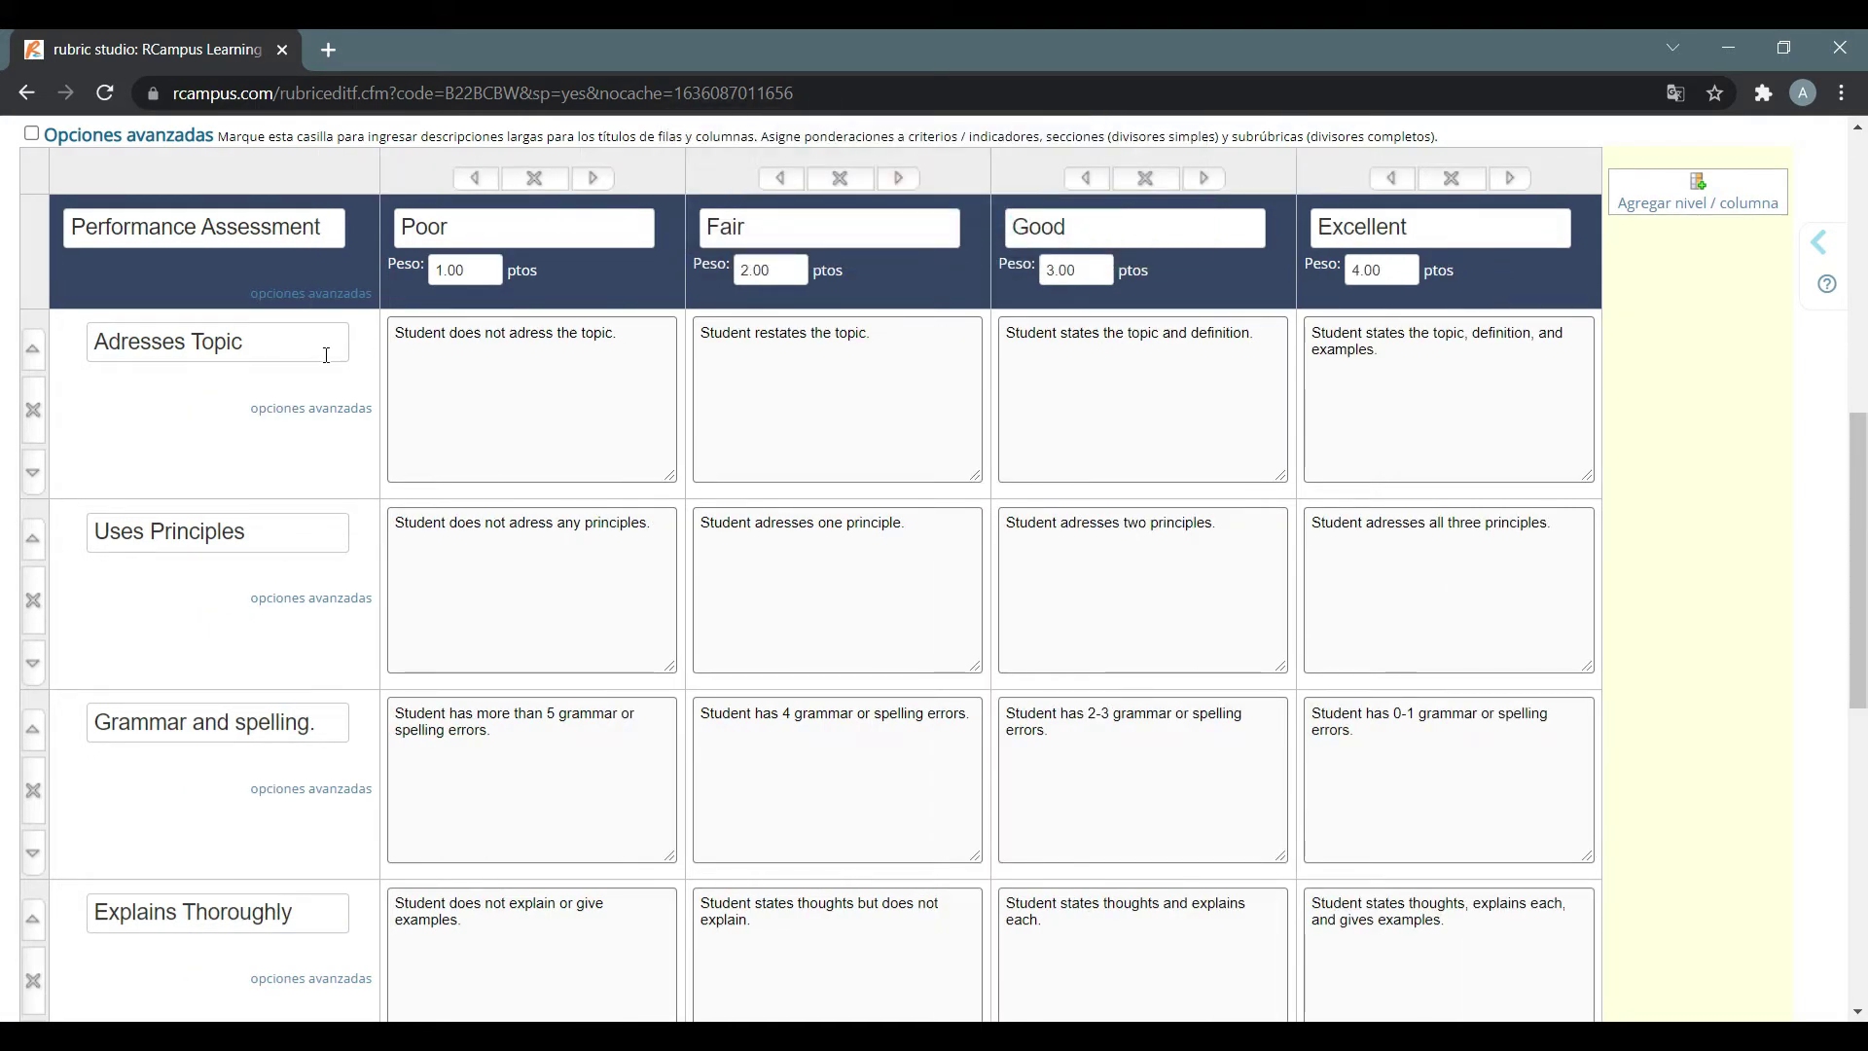
Look over the copied rubric's criteria and settings and save it
scroll(332, 351, down, 3)
scroll(331, 633, up, 6)
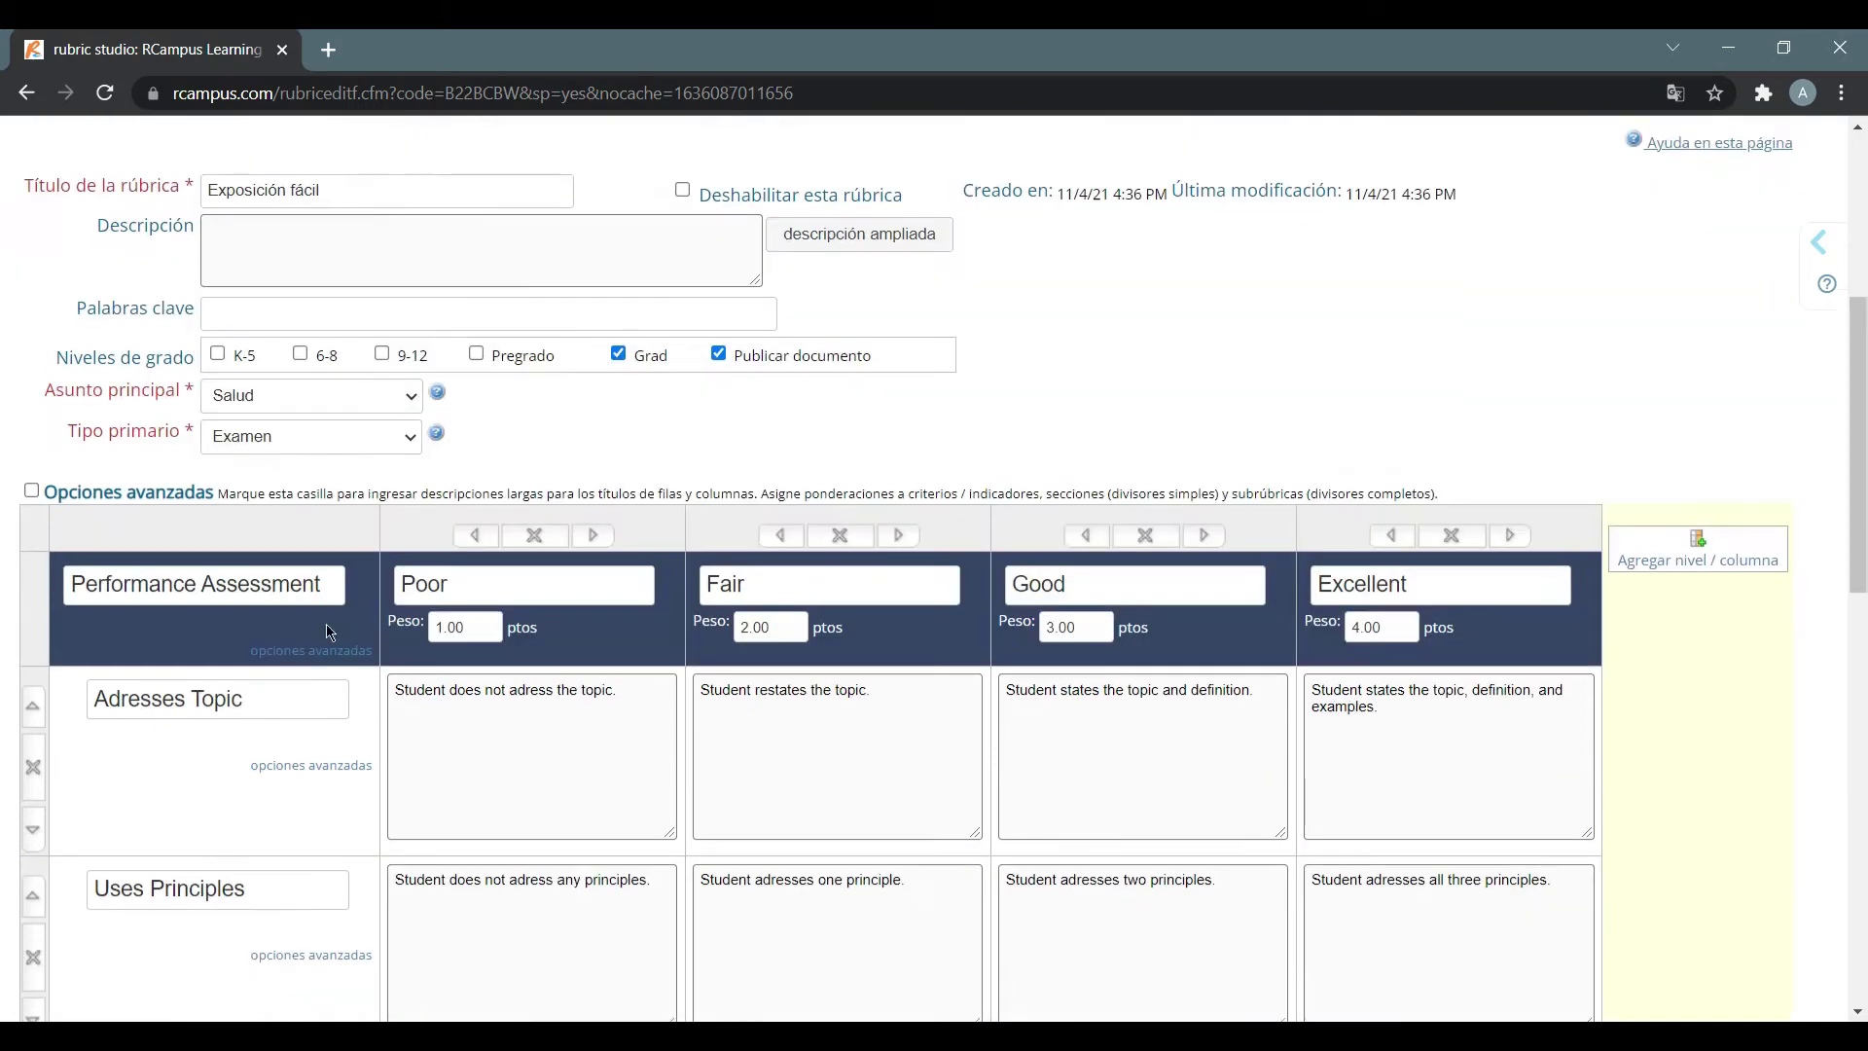
scroll(330, 632, down, 2)
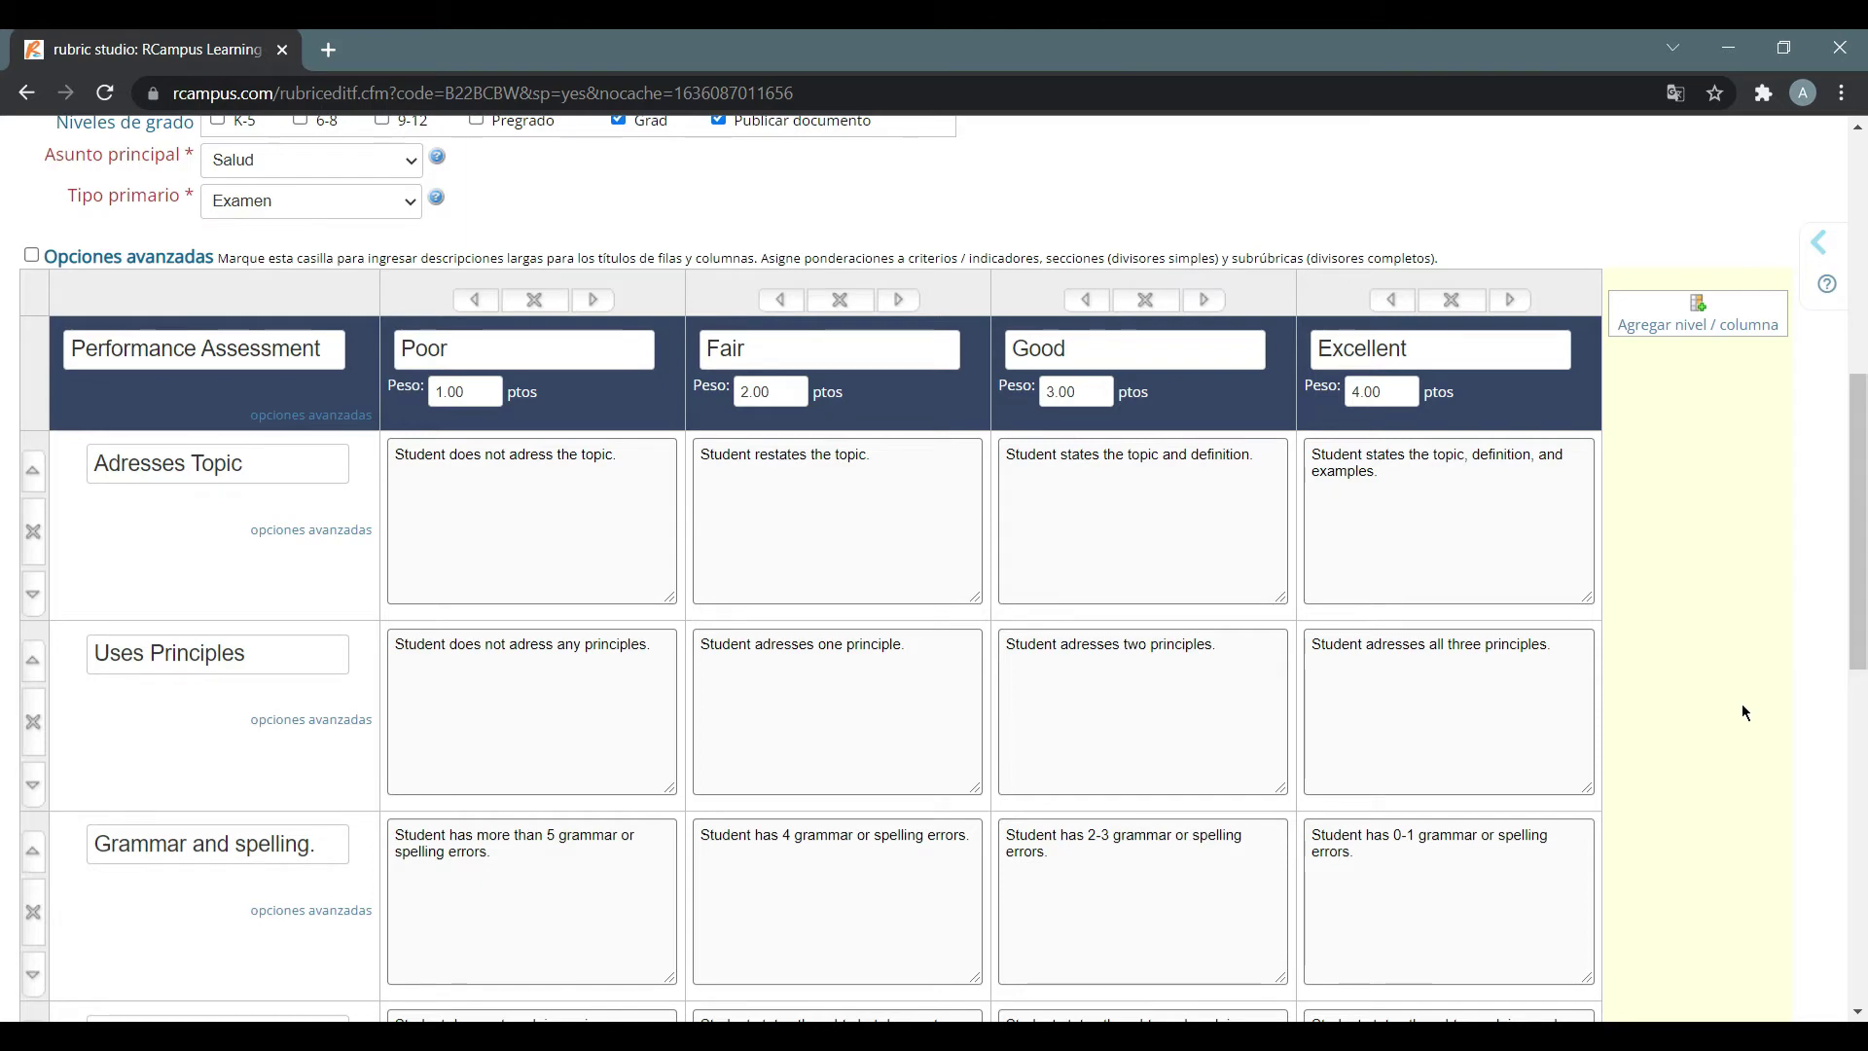
scroll(1741, 708, down, 5)
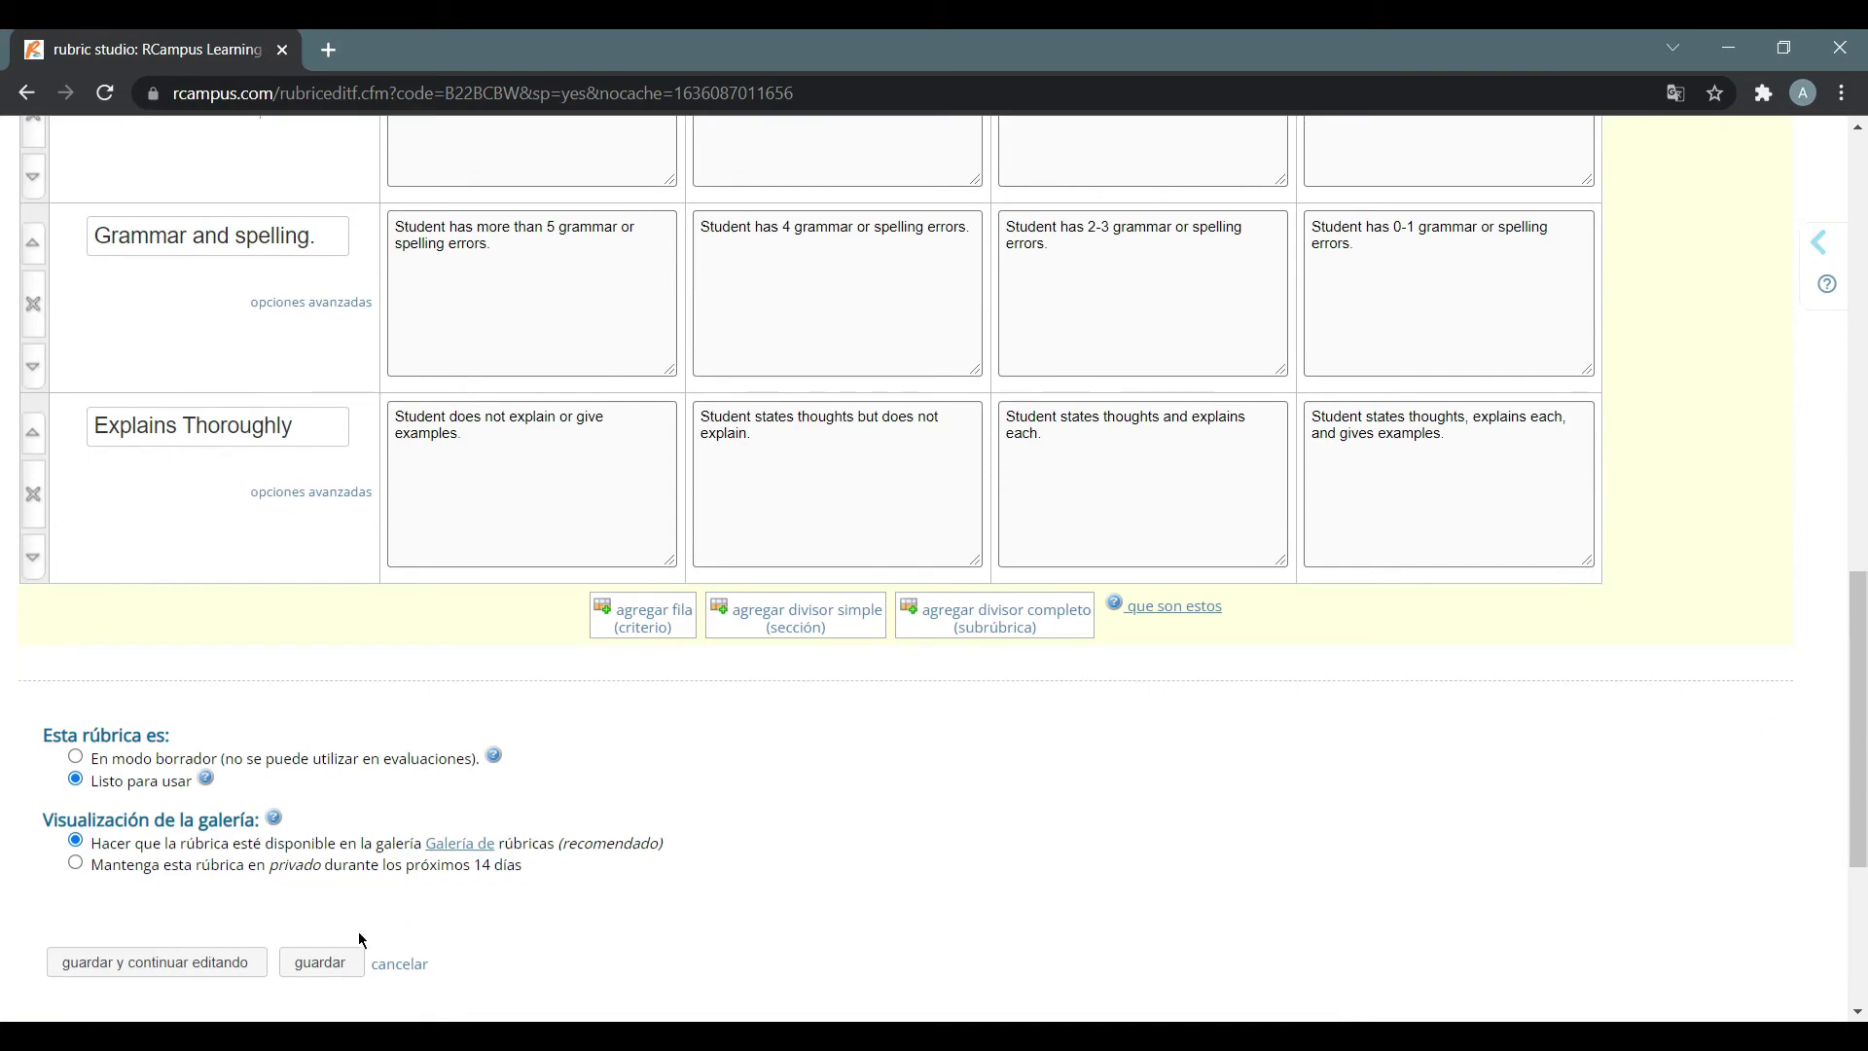
click(343, 963)
Check the saved rubric's evaluation table, and view its sharing options and links
scroll(1007, 699, down, 3)
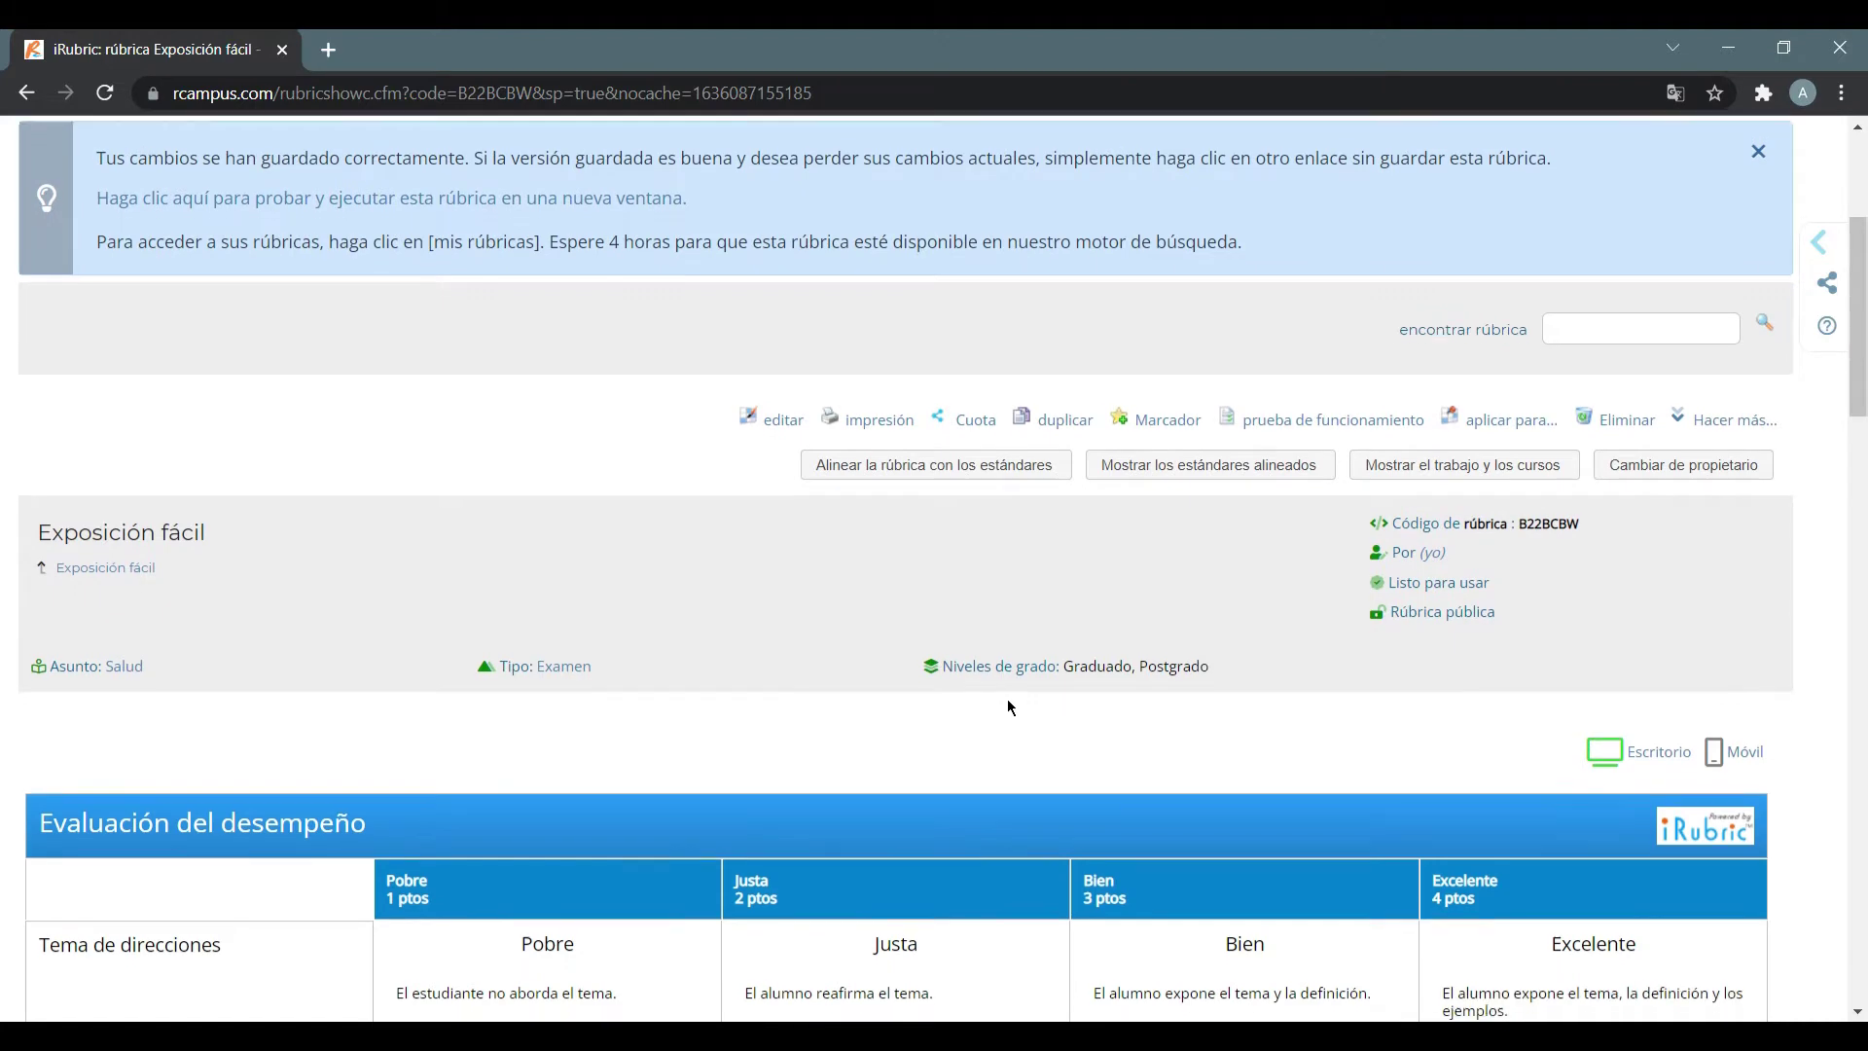
scroll(1021, 642, down, 4)
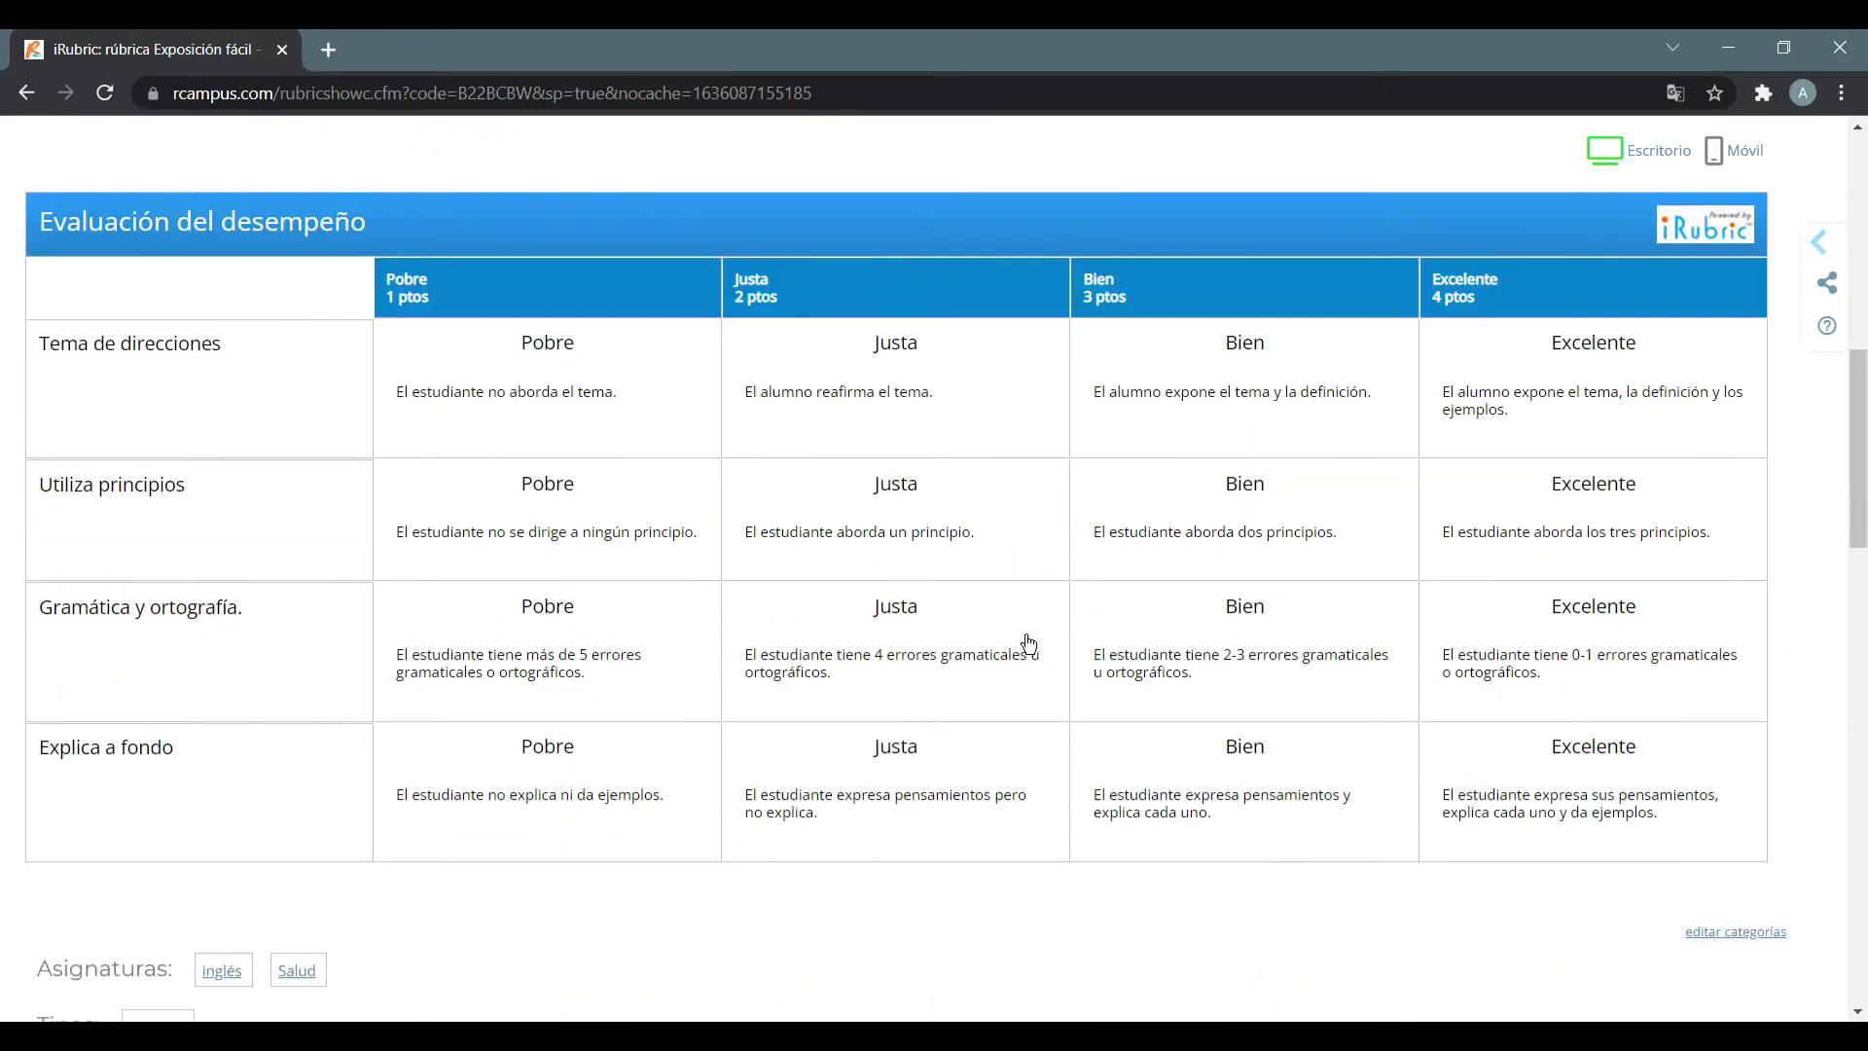
scroll(1028, 644, up, 5)
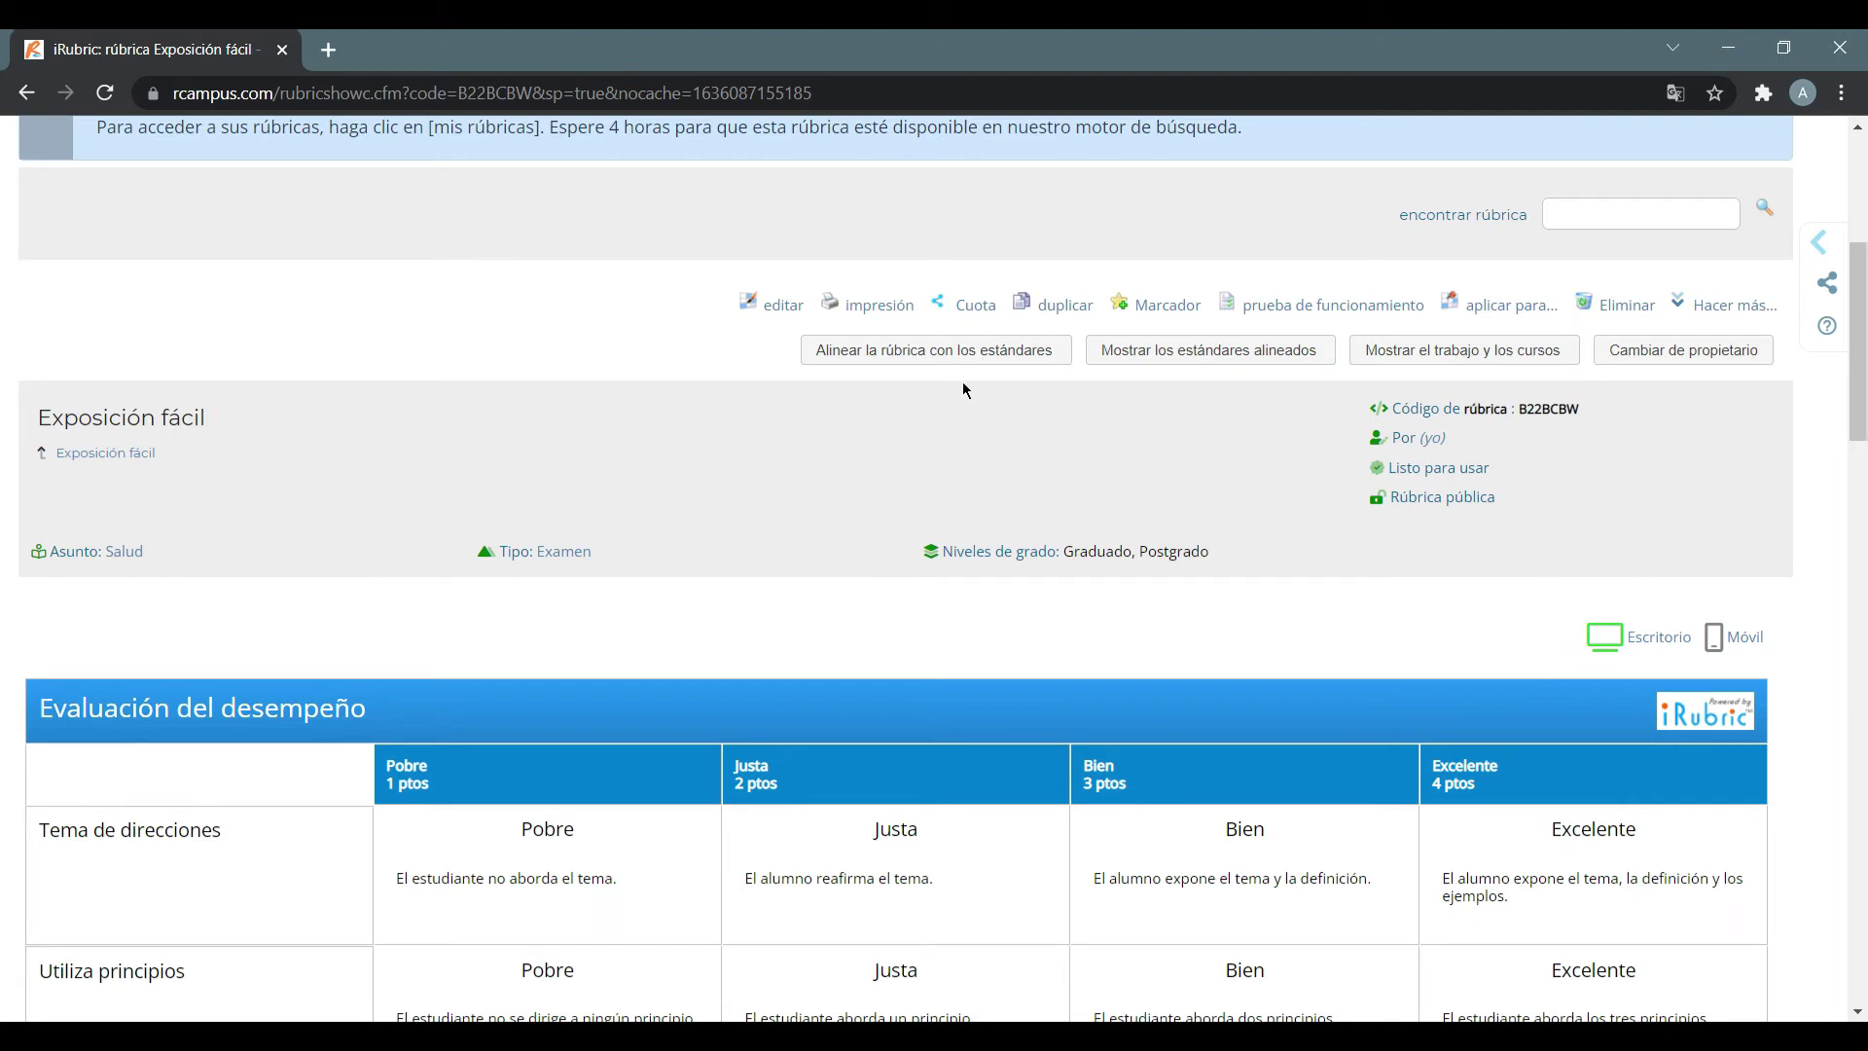
click(956, 319)
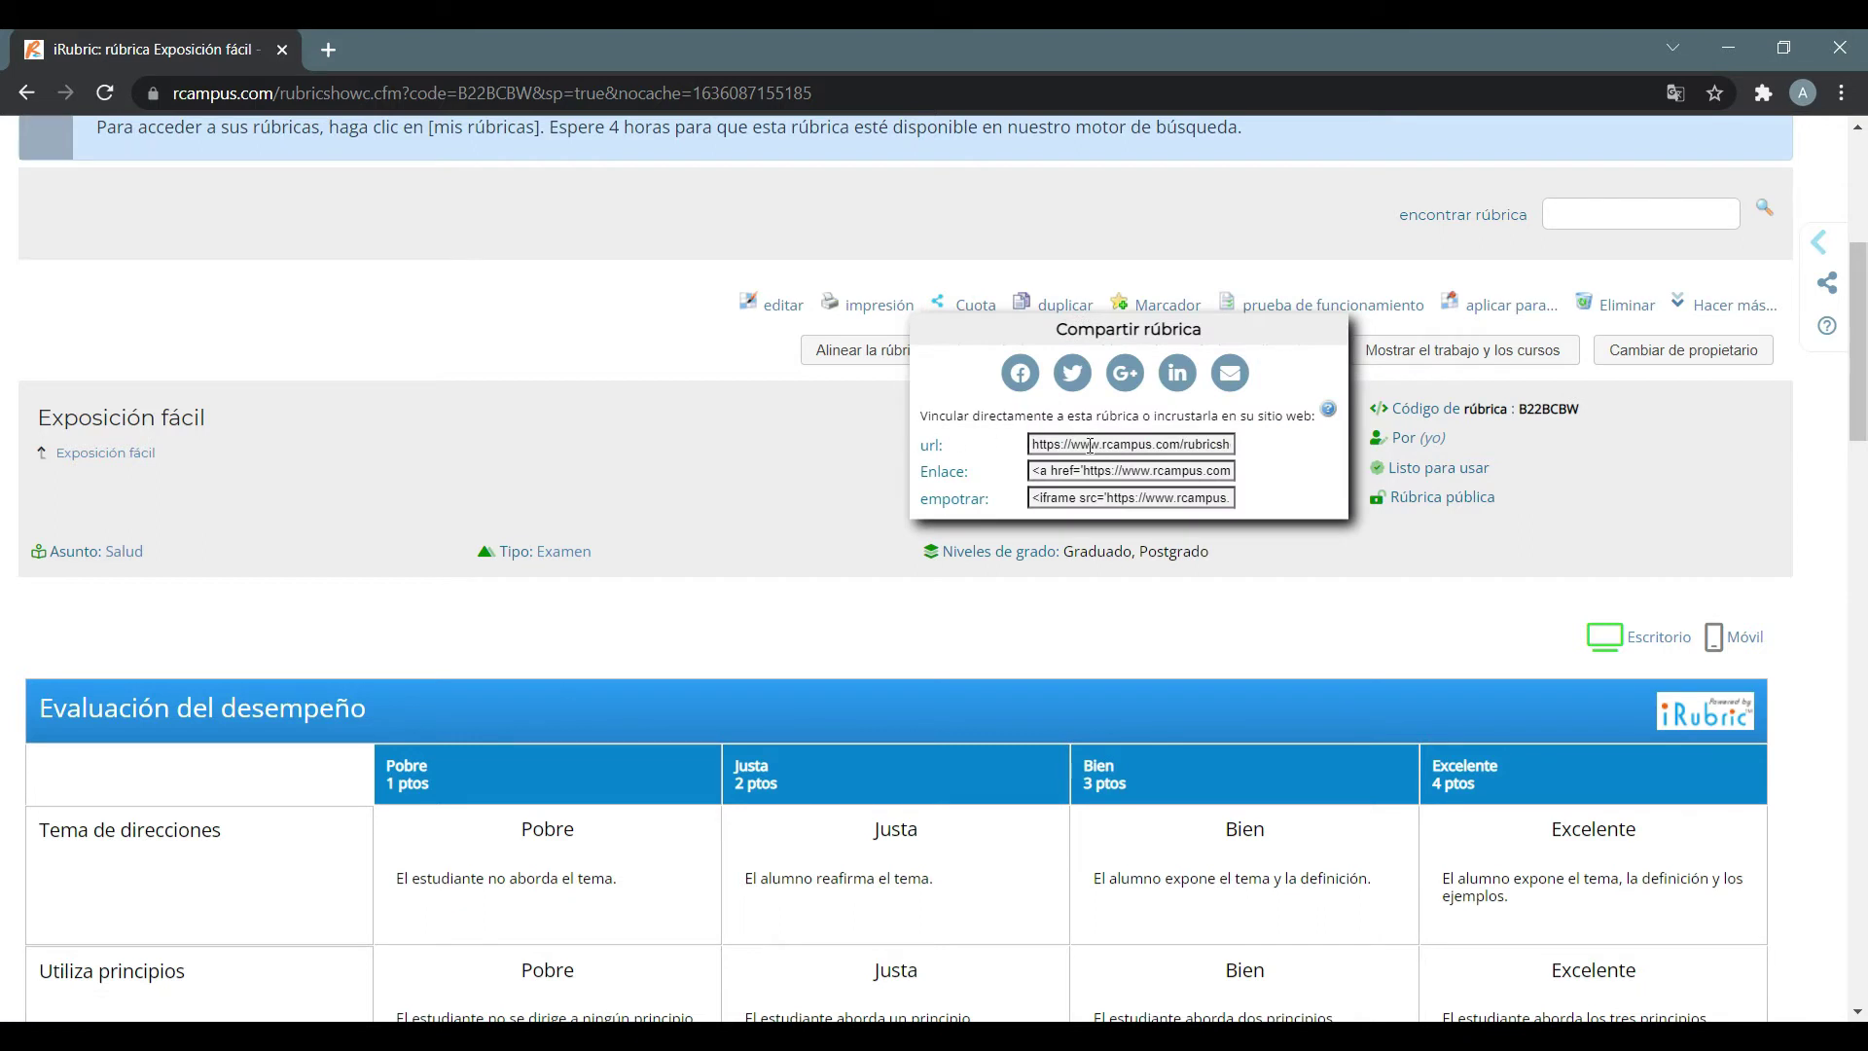
click(733, 524)
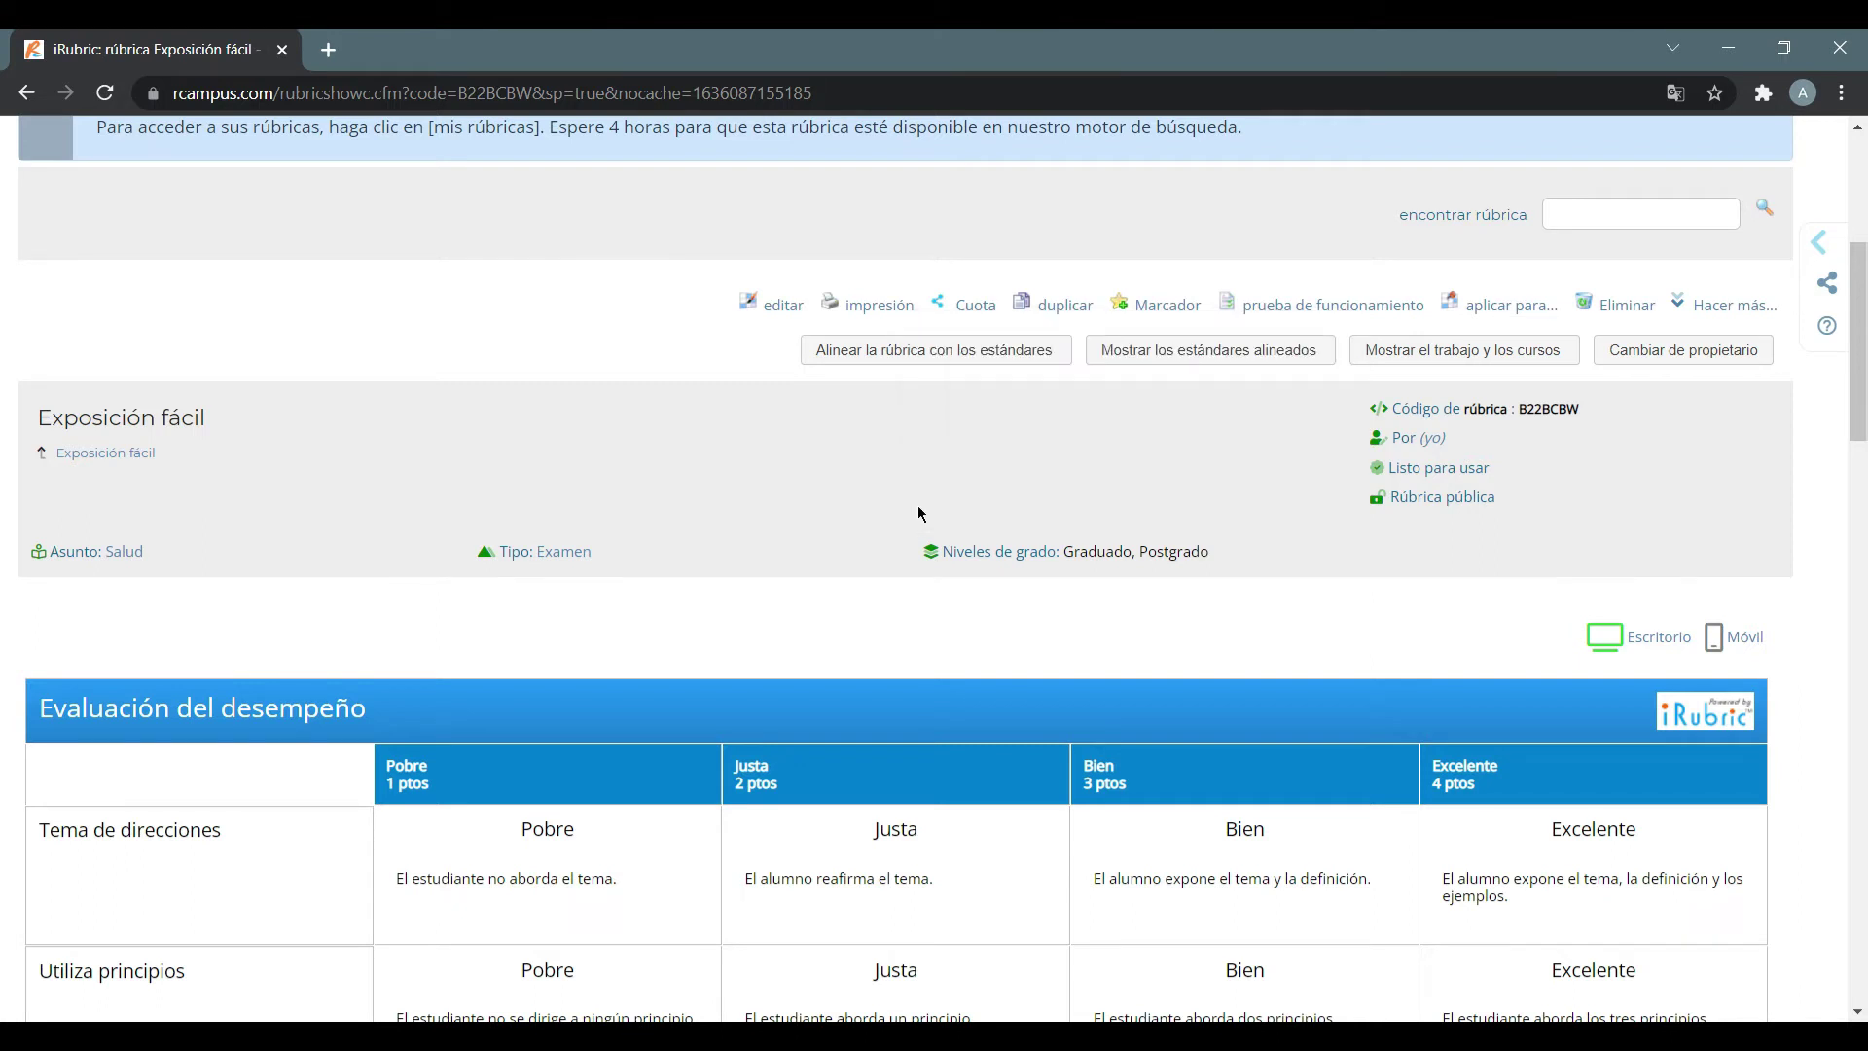
Generate the printable version of the rubric with the existing print settings and save it as a PDF
click(880, 309)
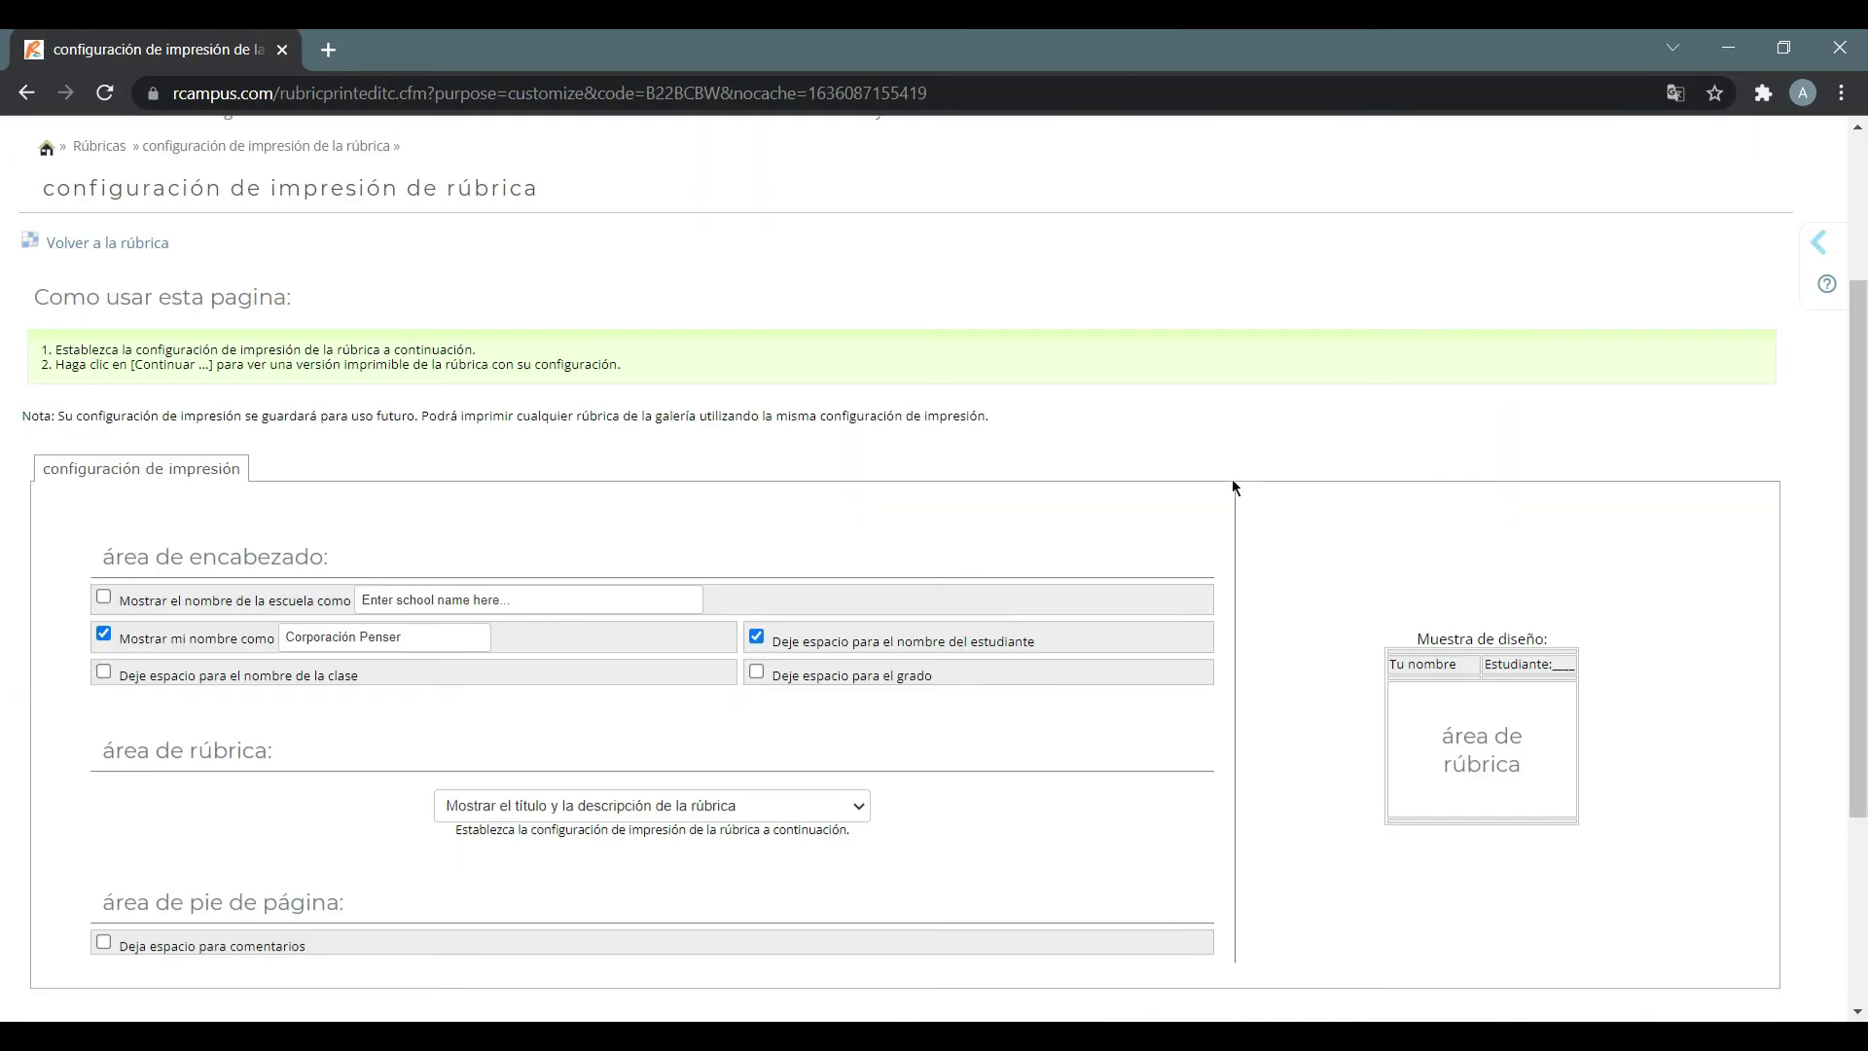
scroll(1233, 487, down, 3)
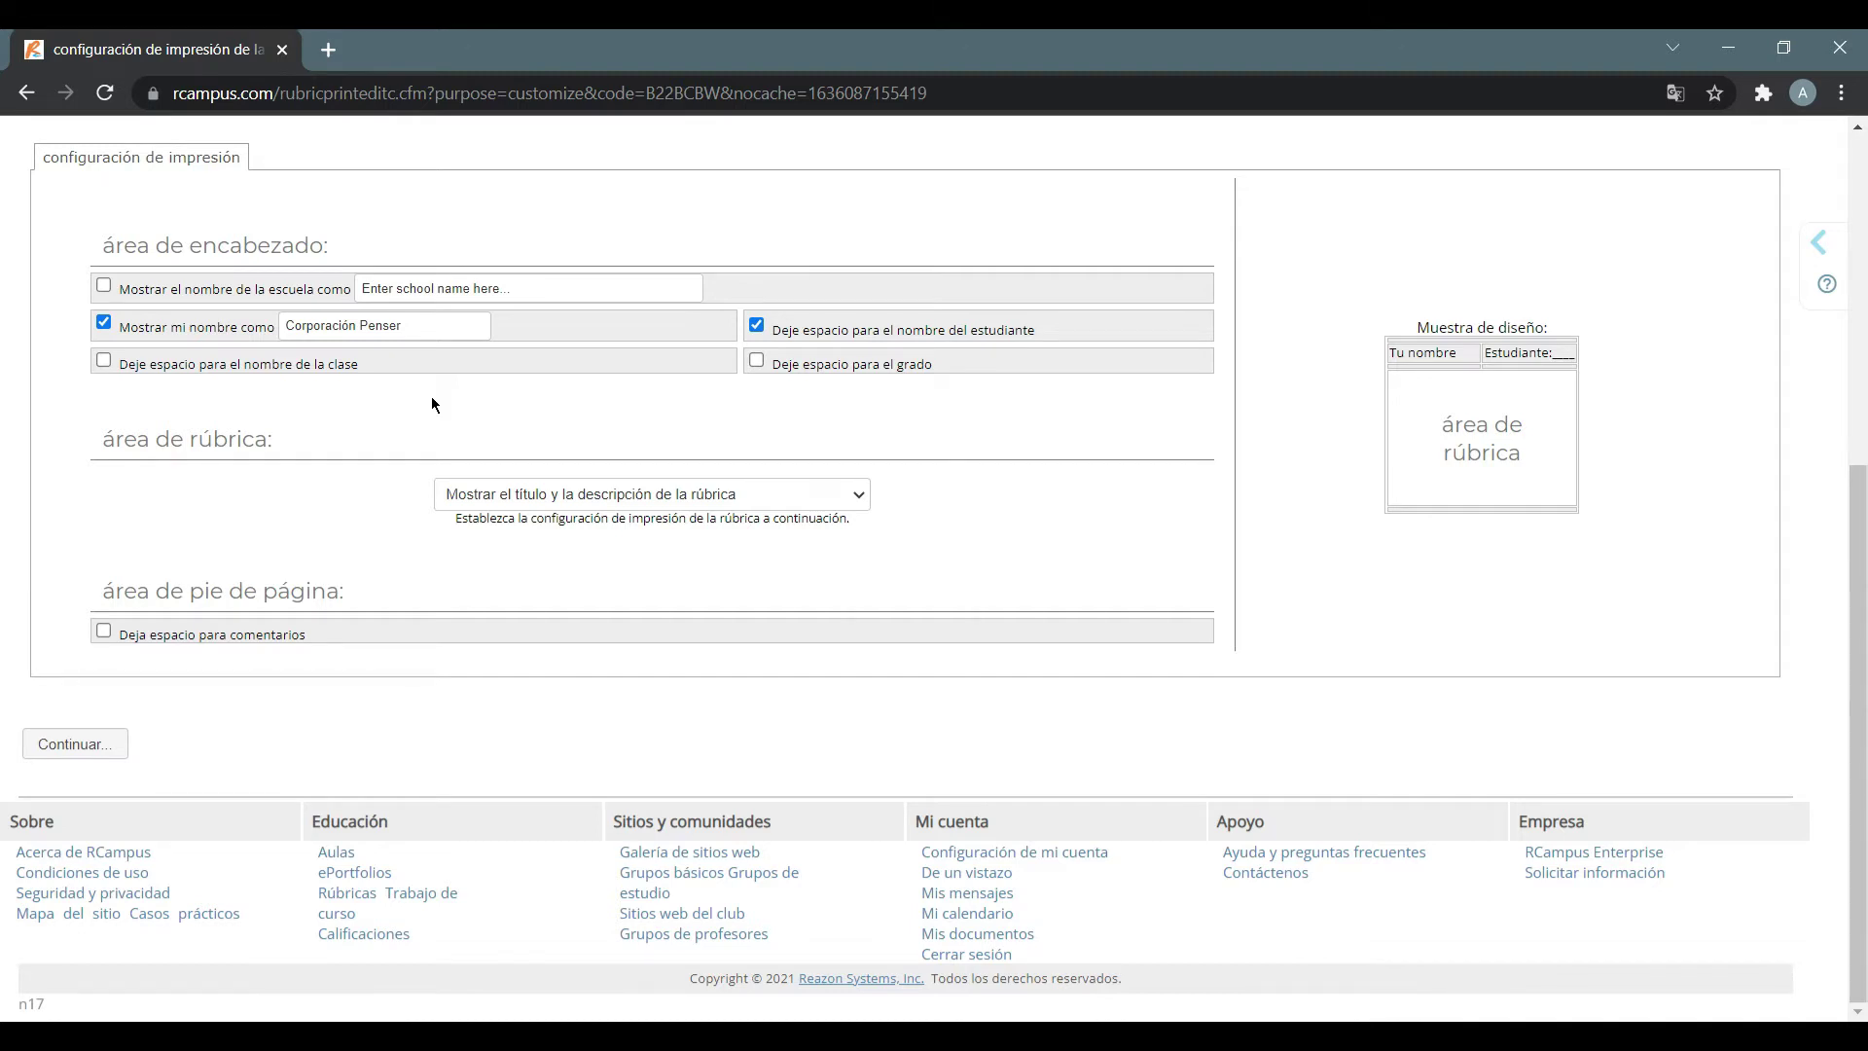
scroll(1323, 519, up, 1)
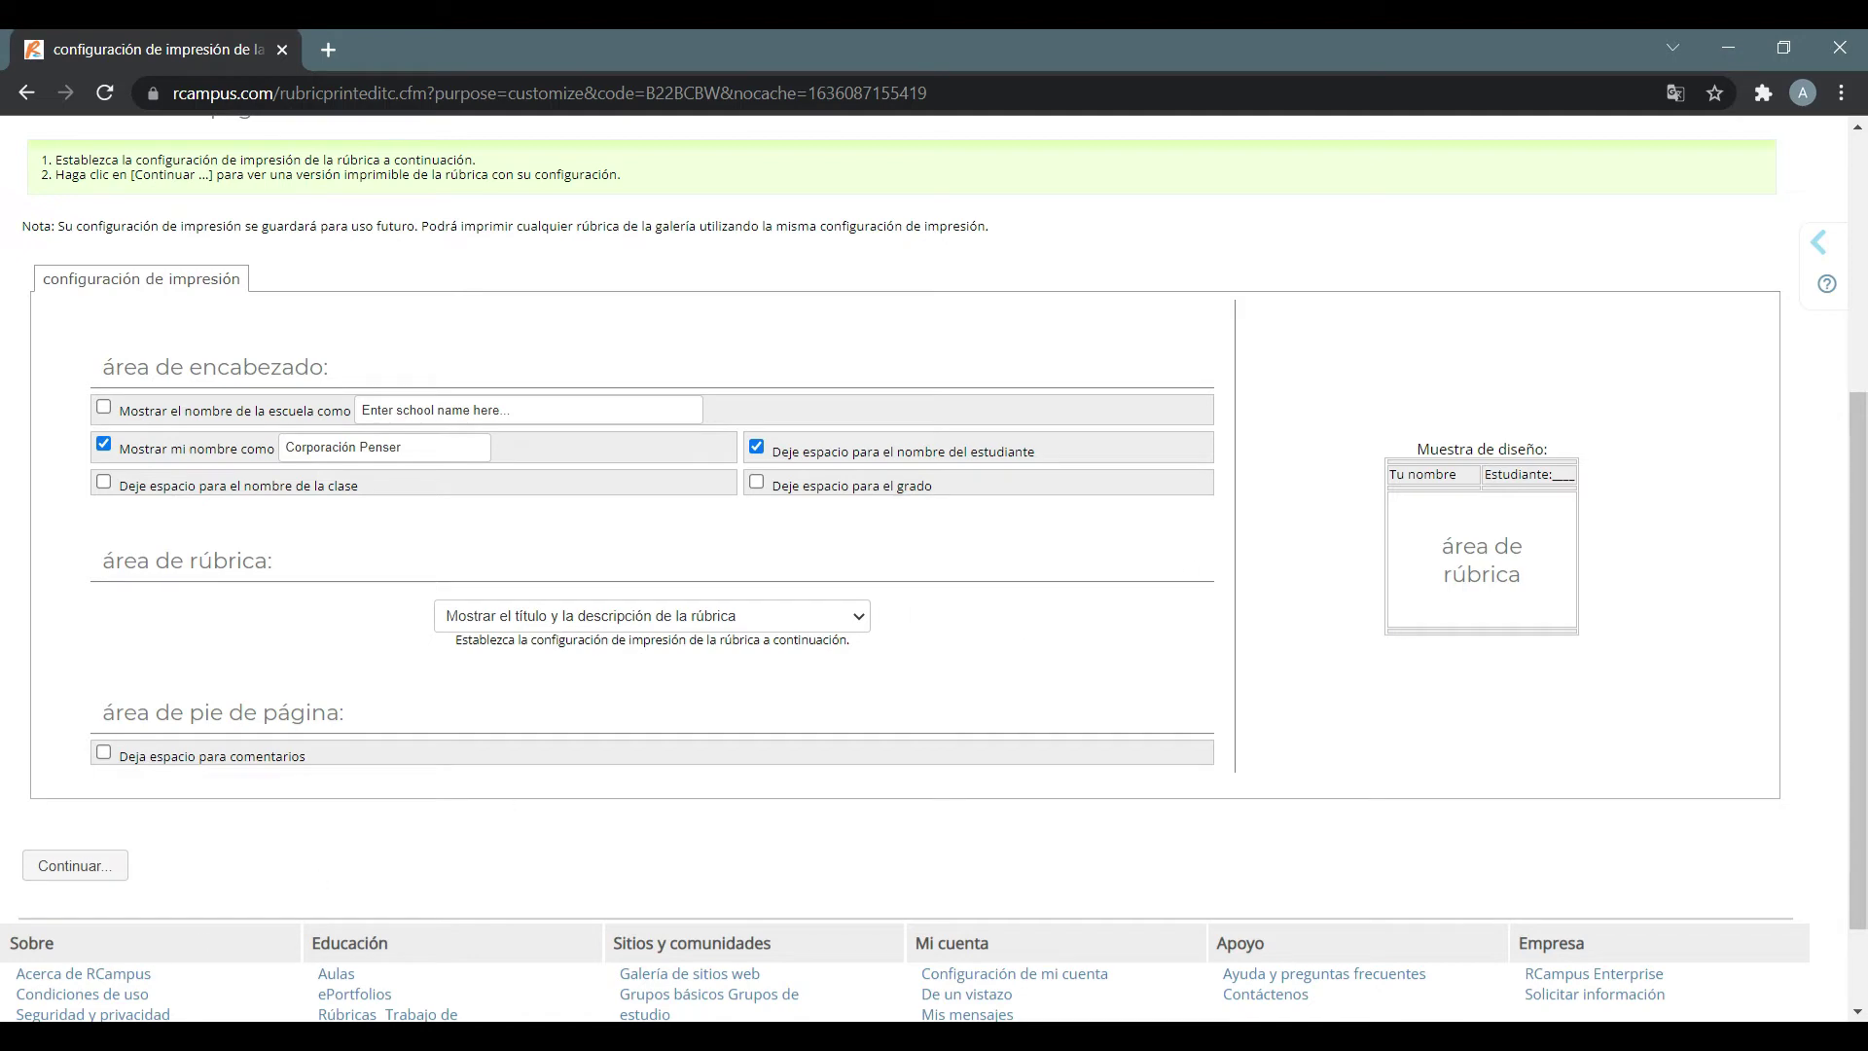
click(97, 873)
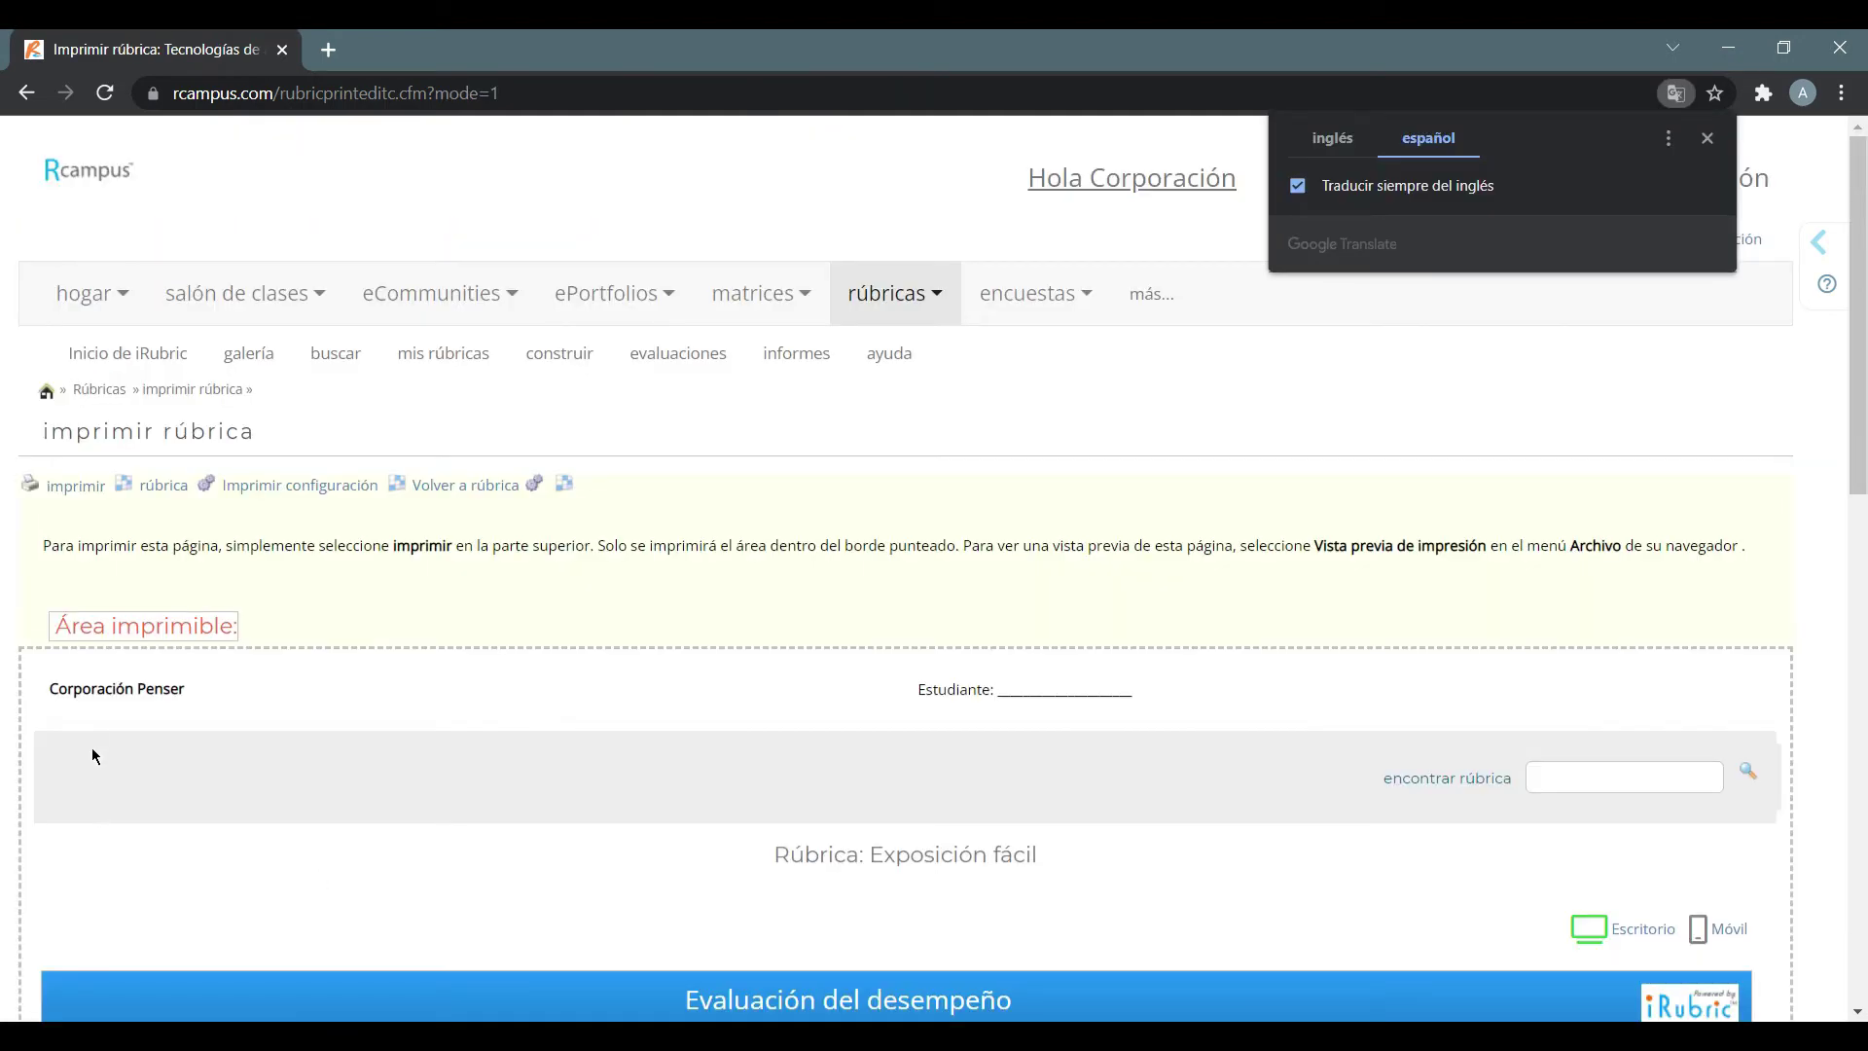
click(75, 486)
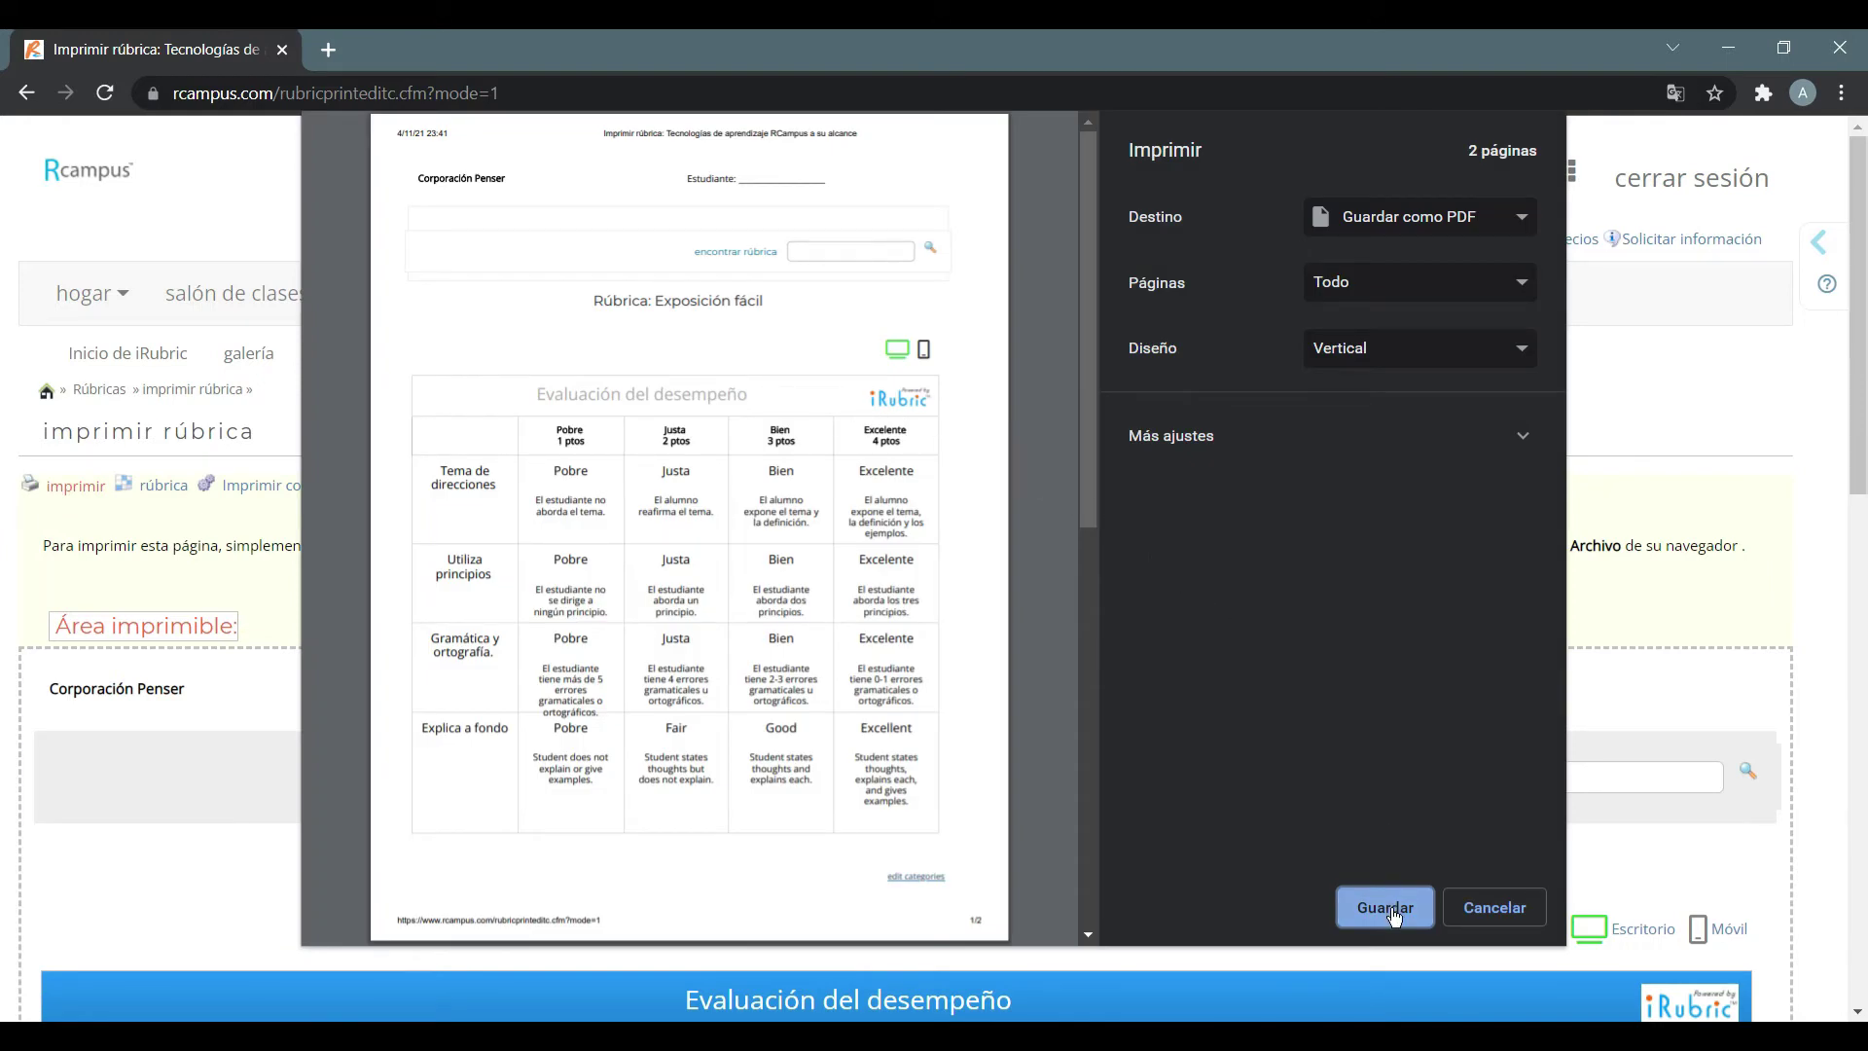
click(1387, 906)
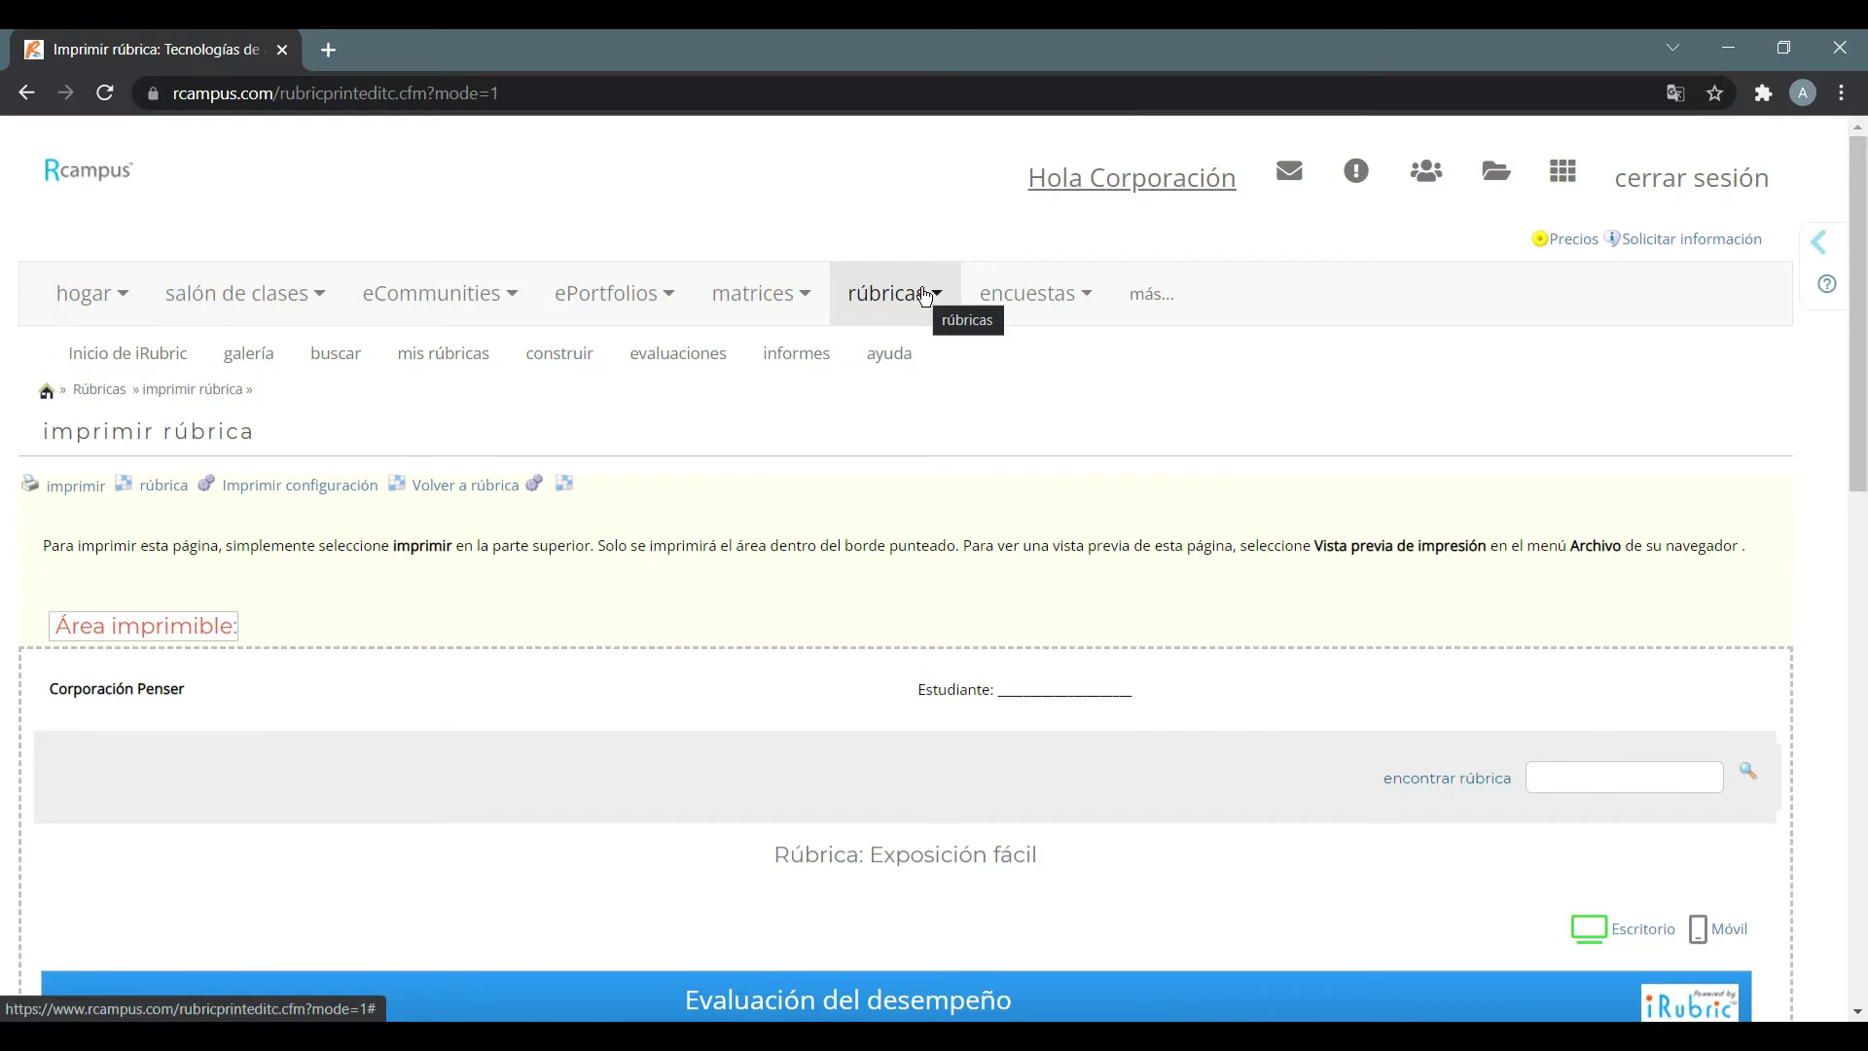
Start building a new rubric from scratch
click(925, 295)
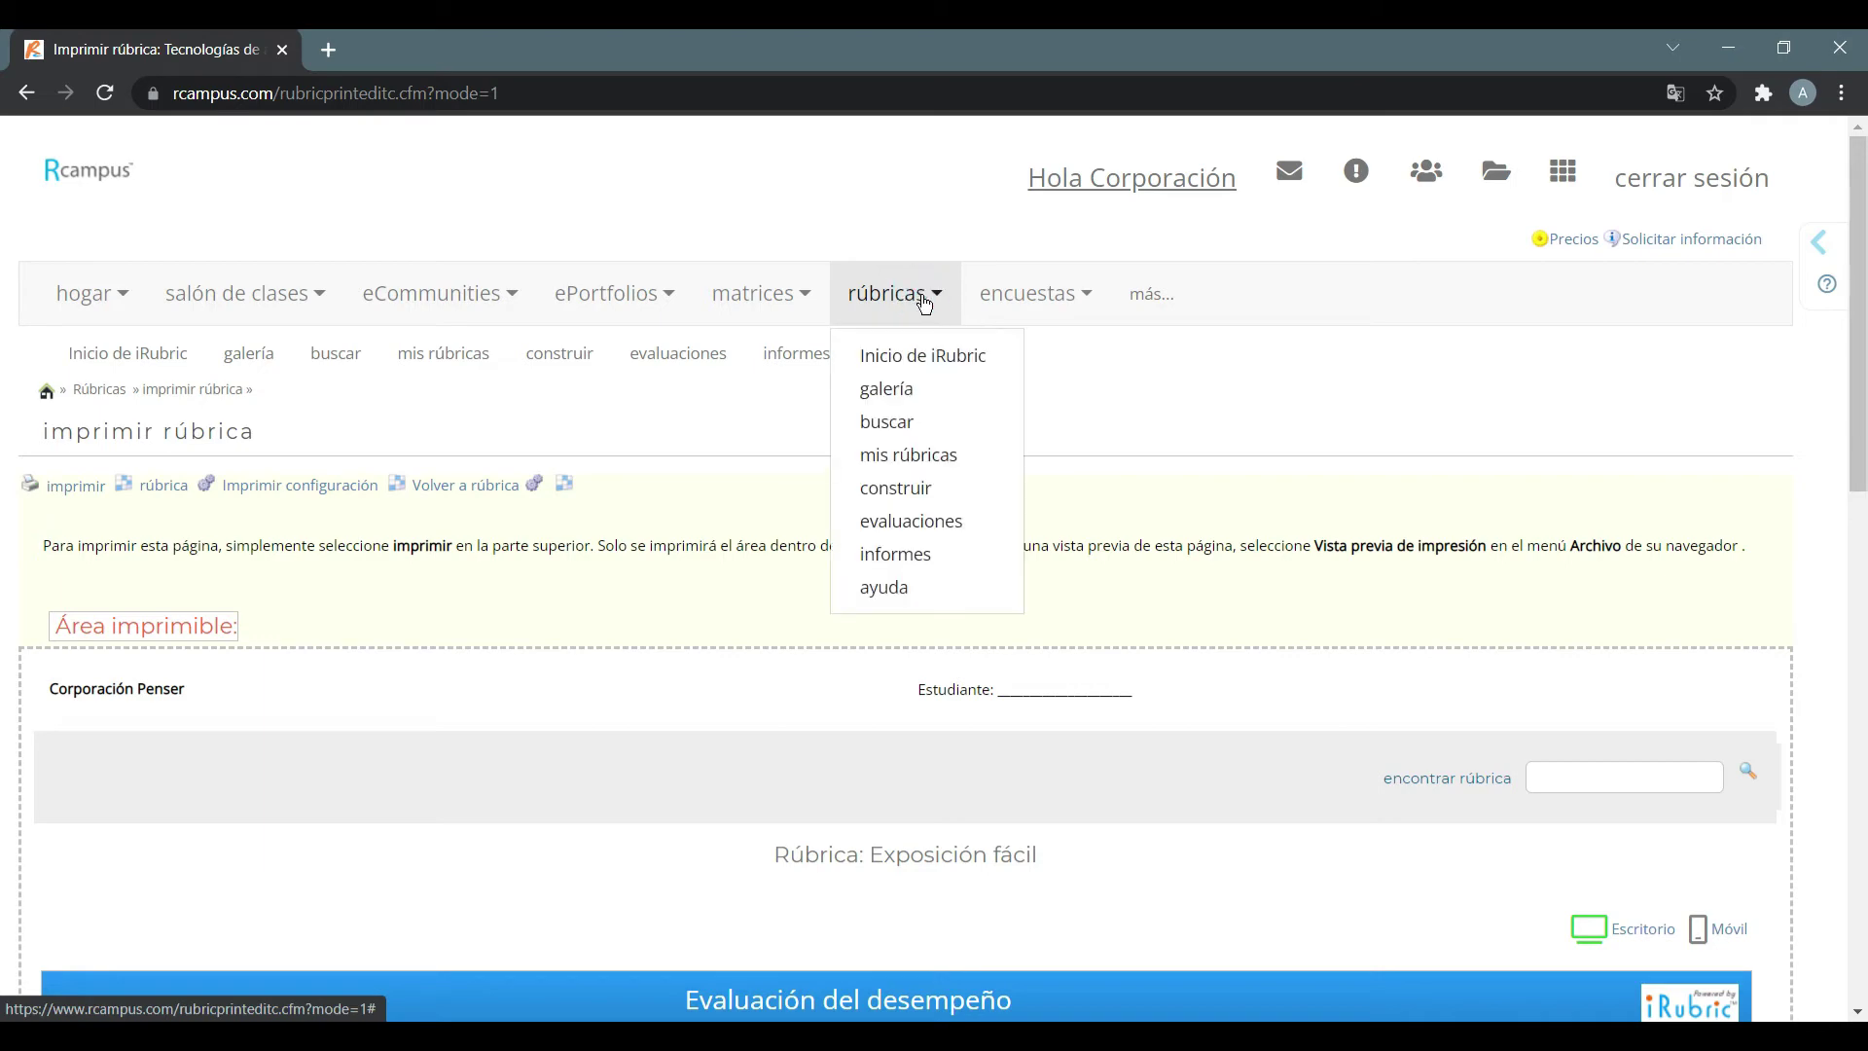
click(963, 494)
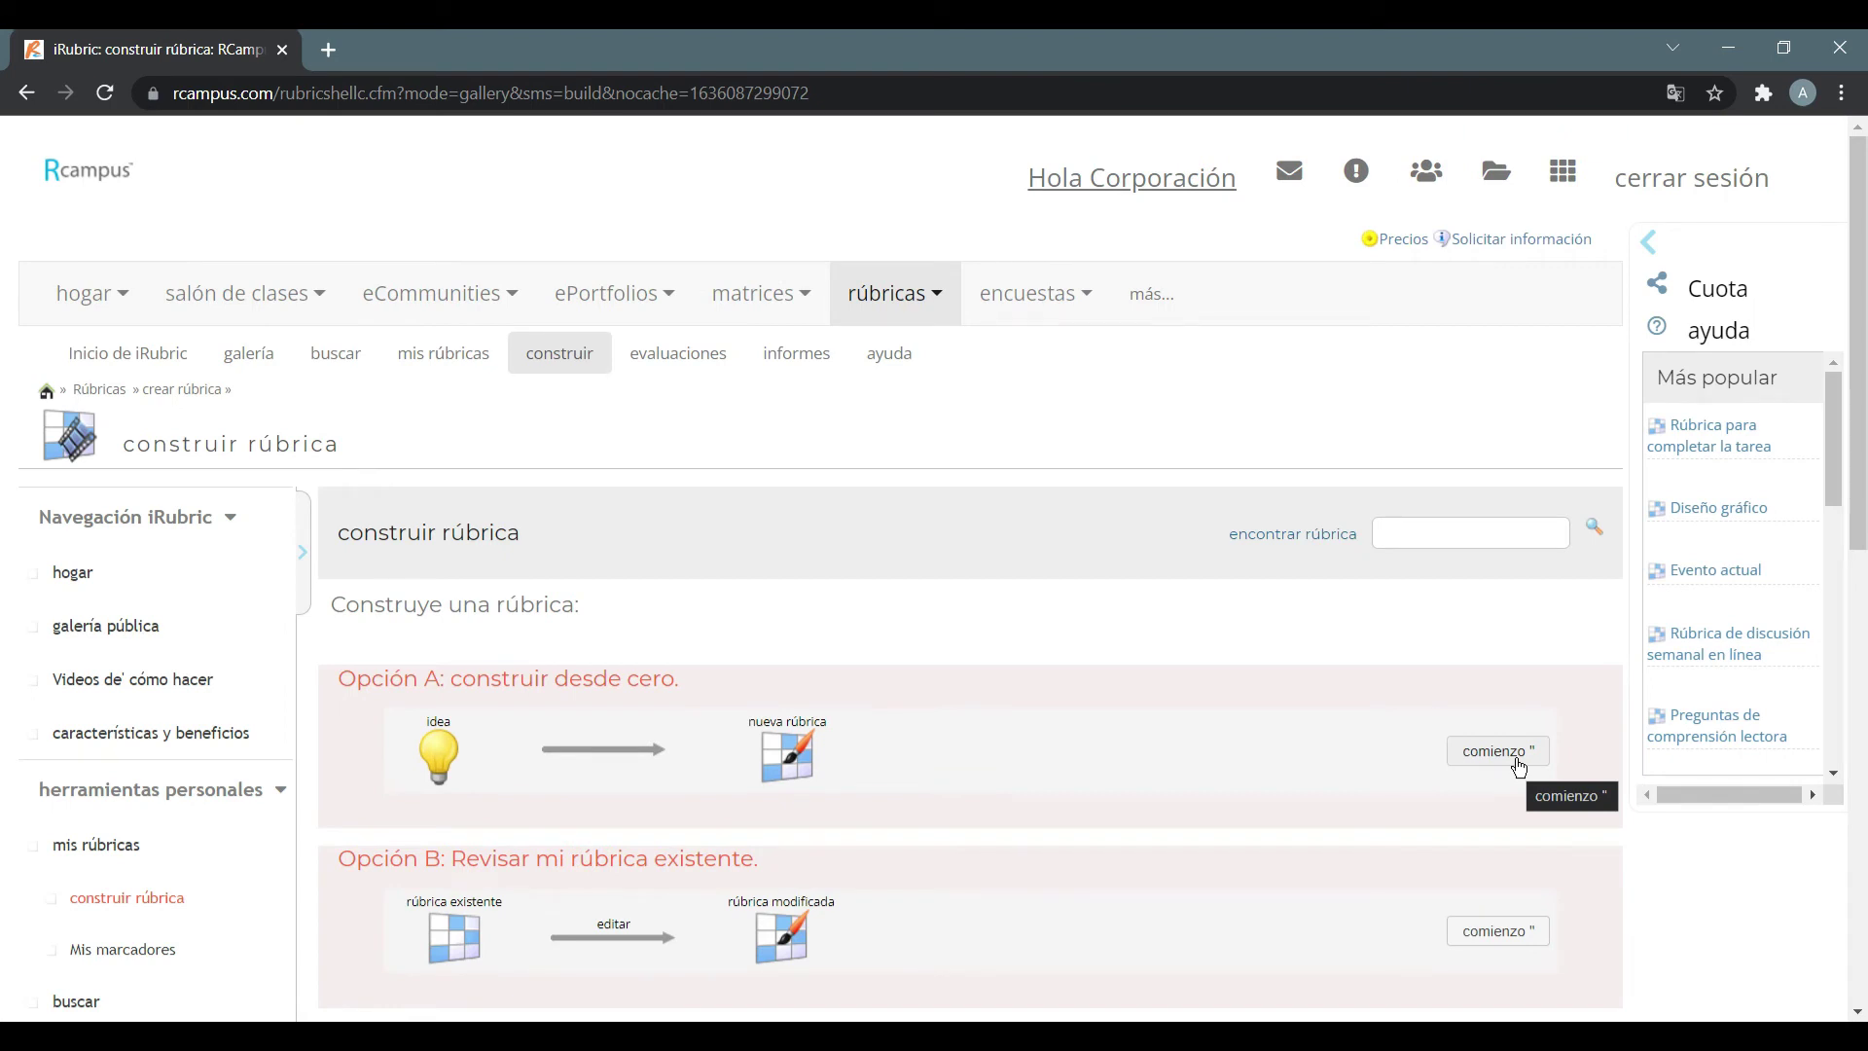
click(1518, 761)
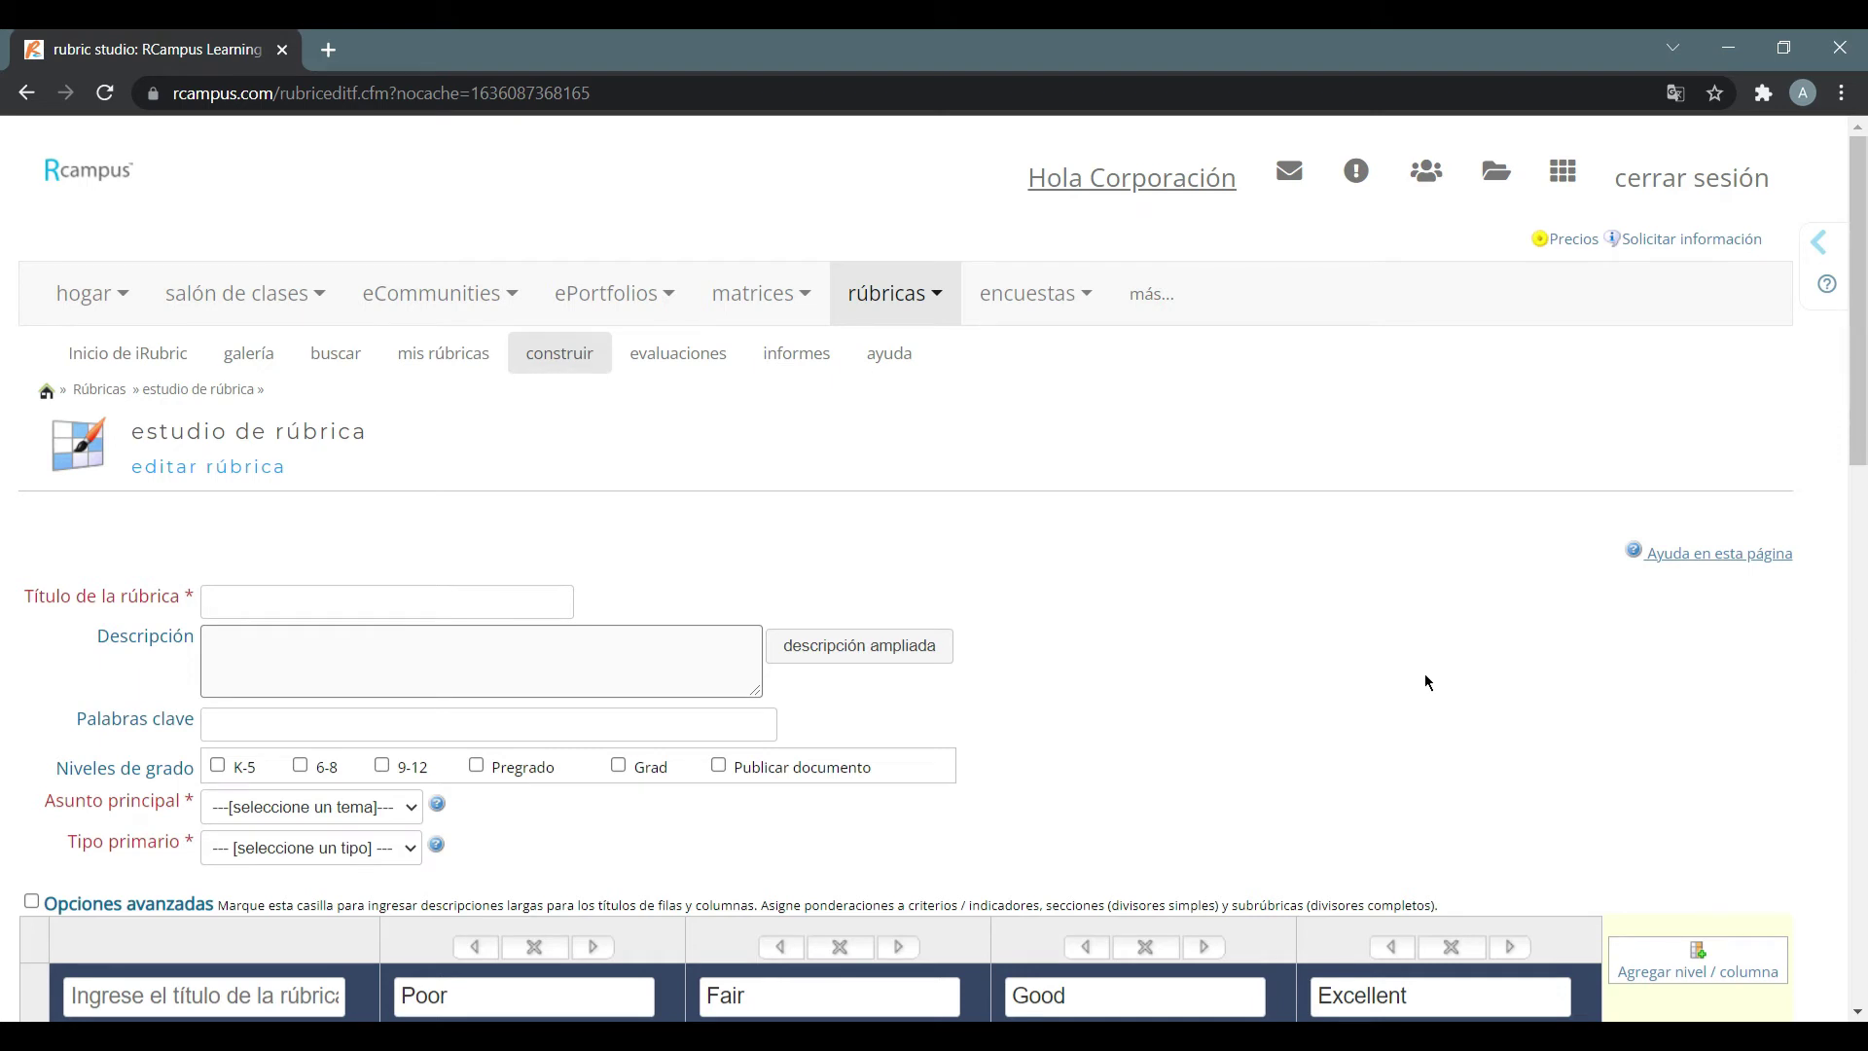
Title the new rubric "Rúbrica informe" and set its grade level to Pregrado
click(382, 473)
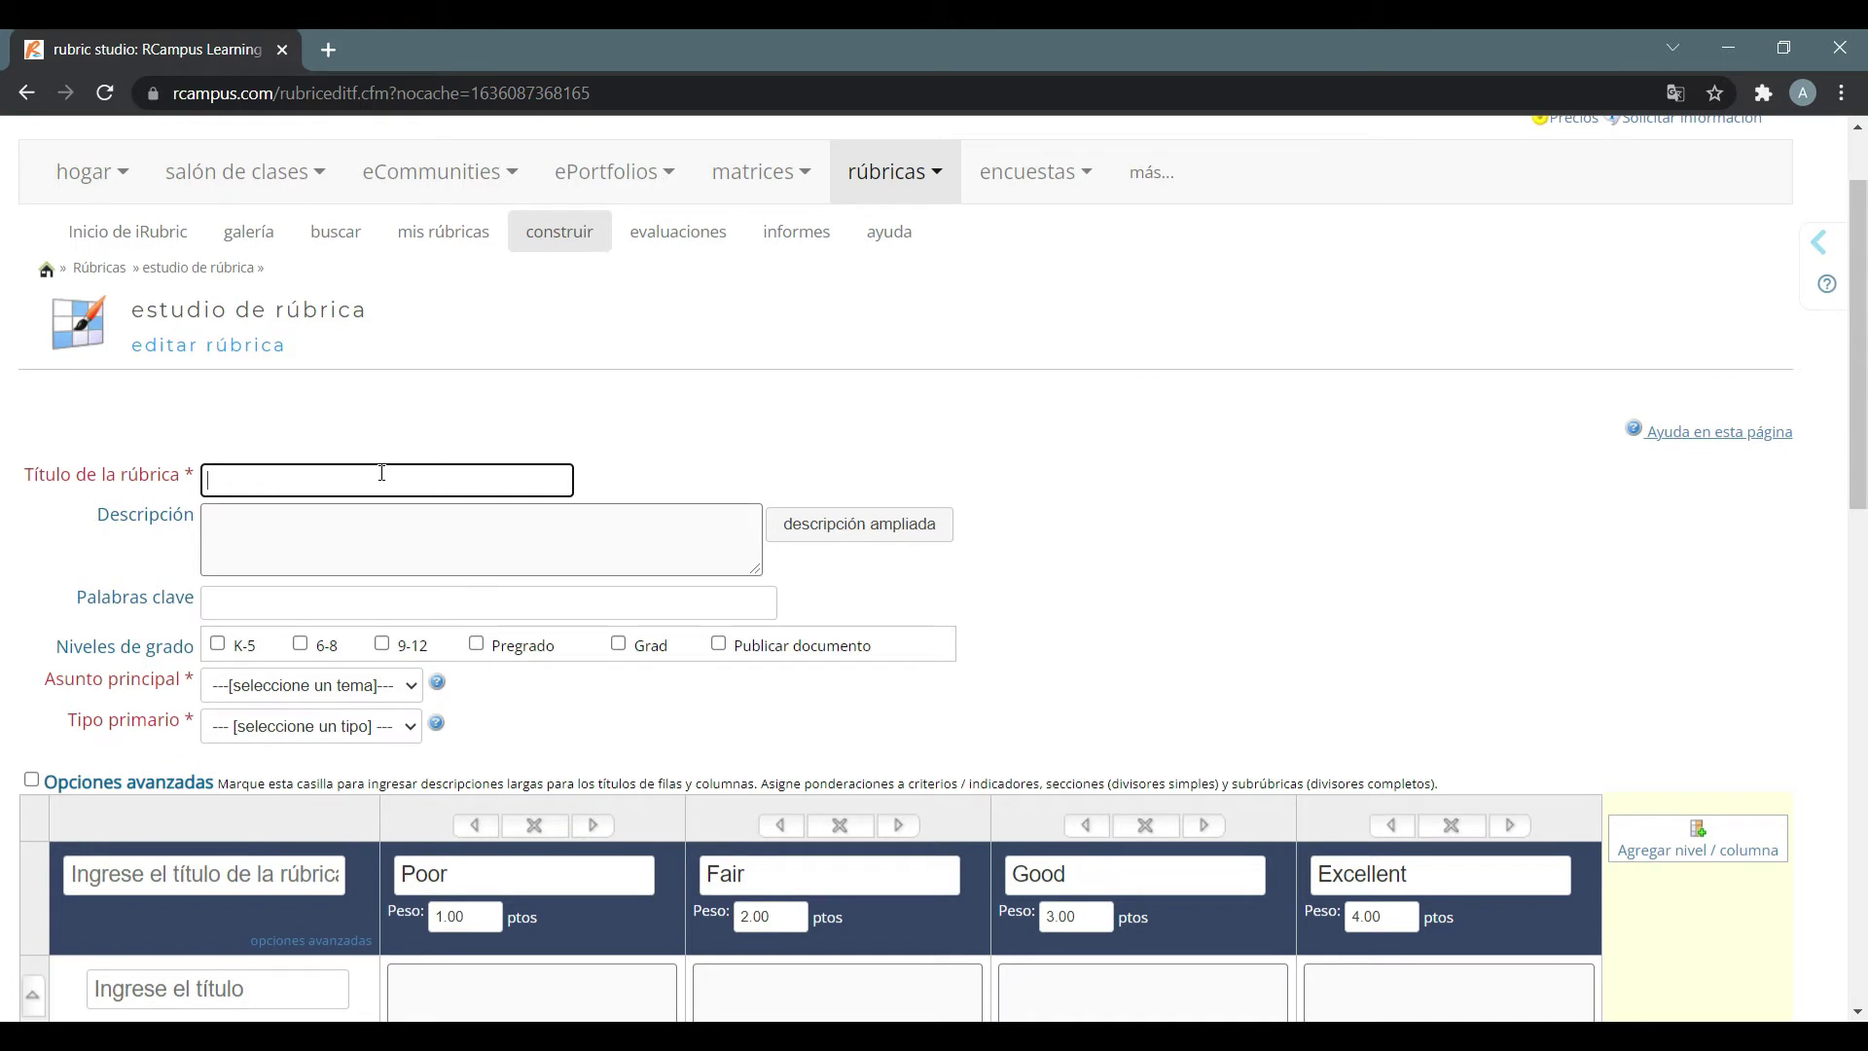
text(Rú)
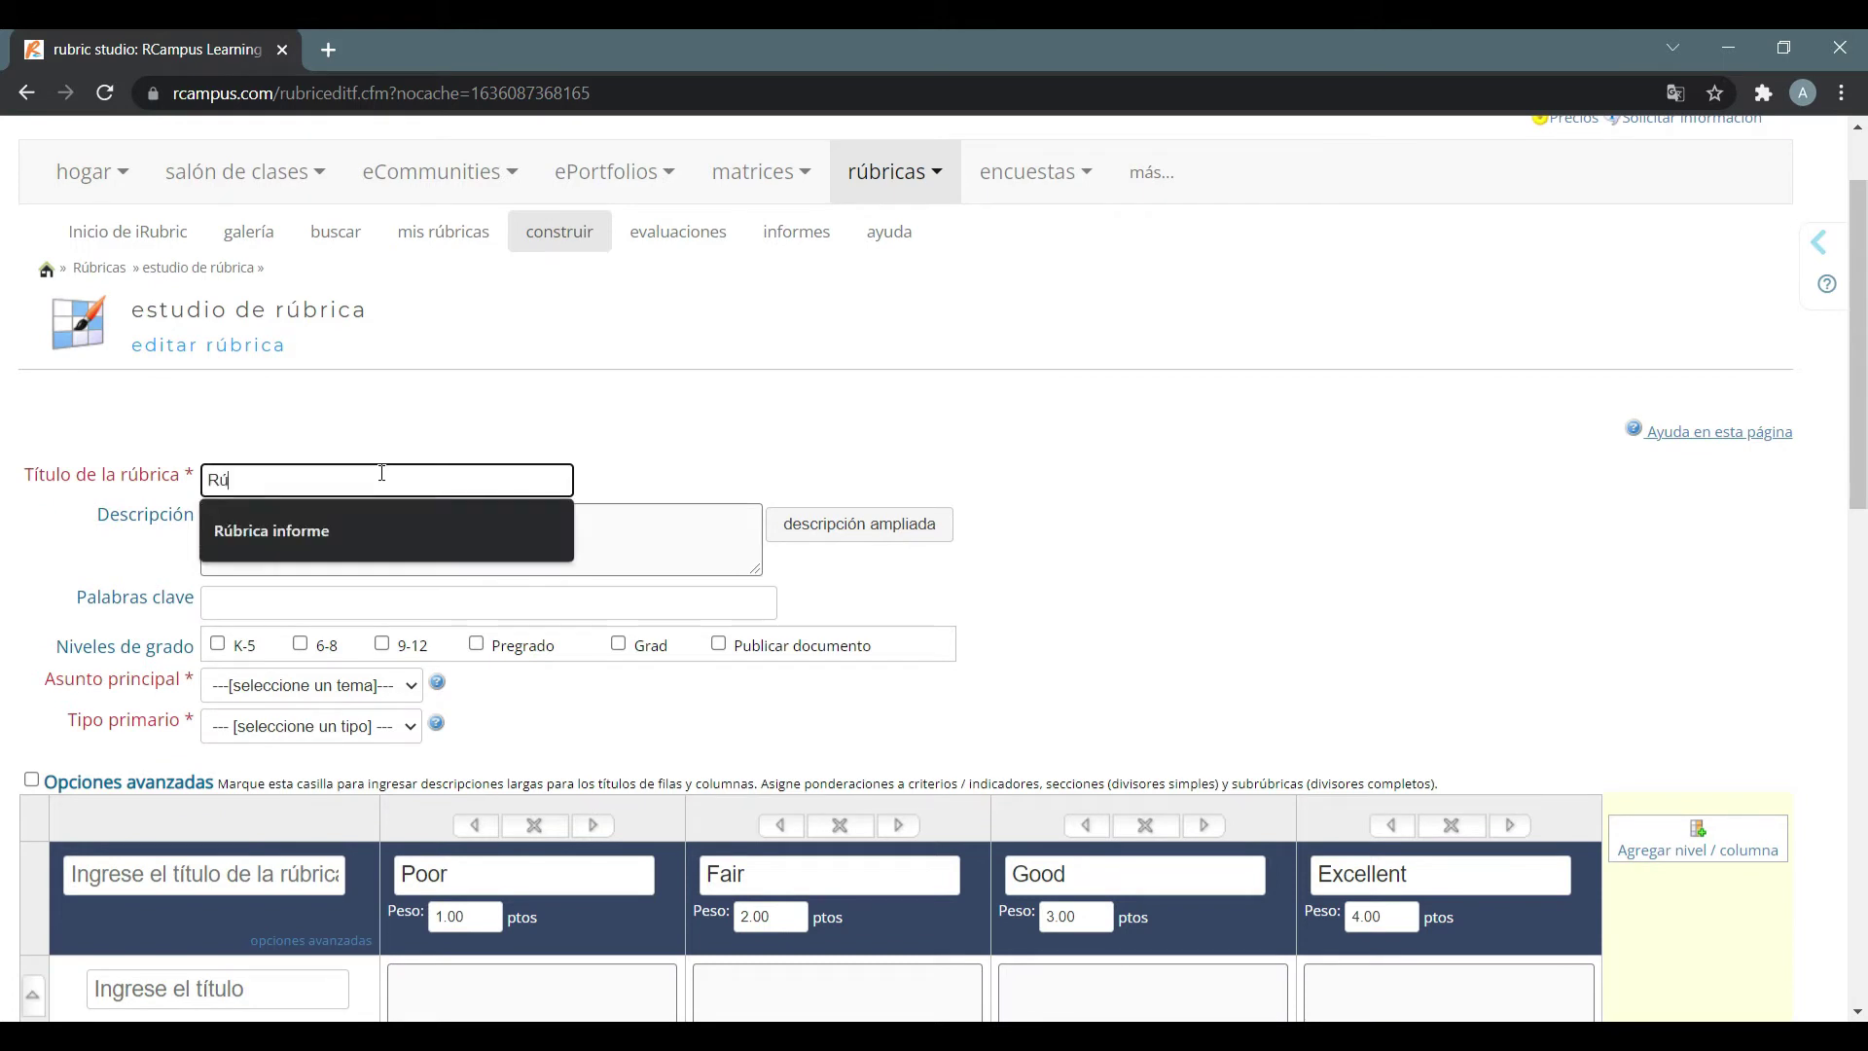
text(brica informe)
scroll(1080, 556, down, 1)
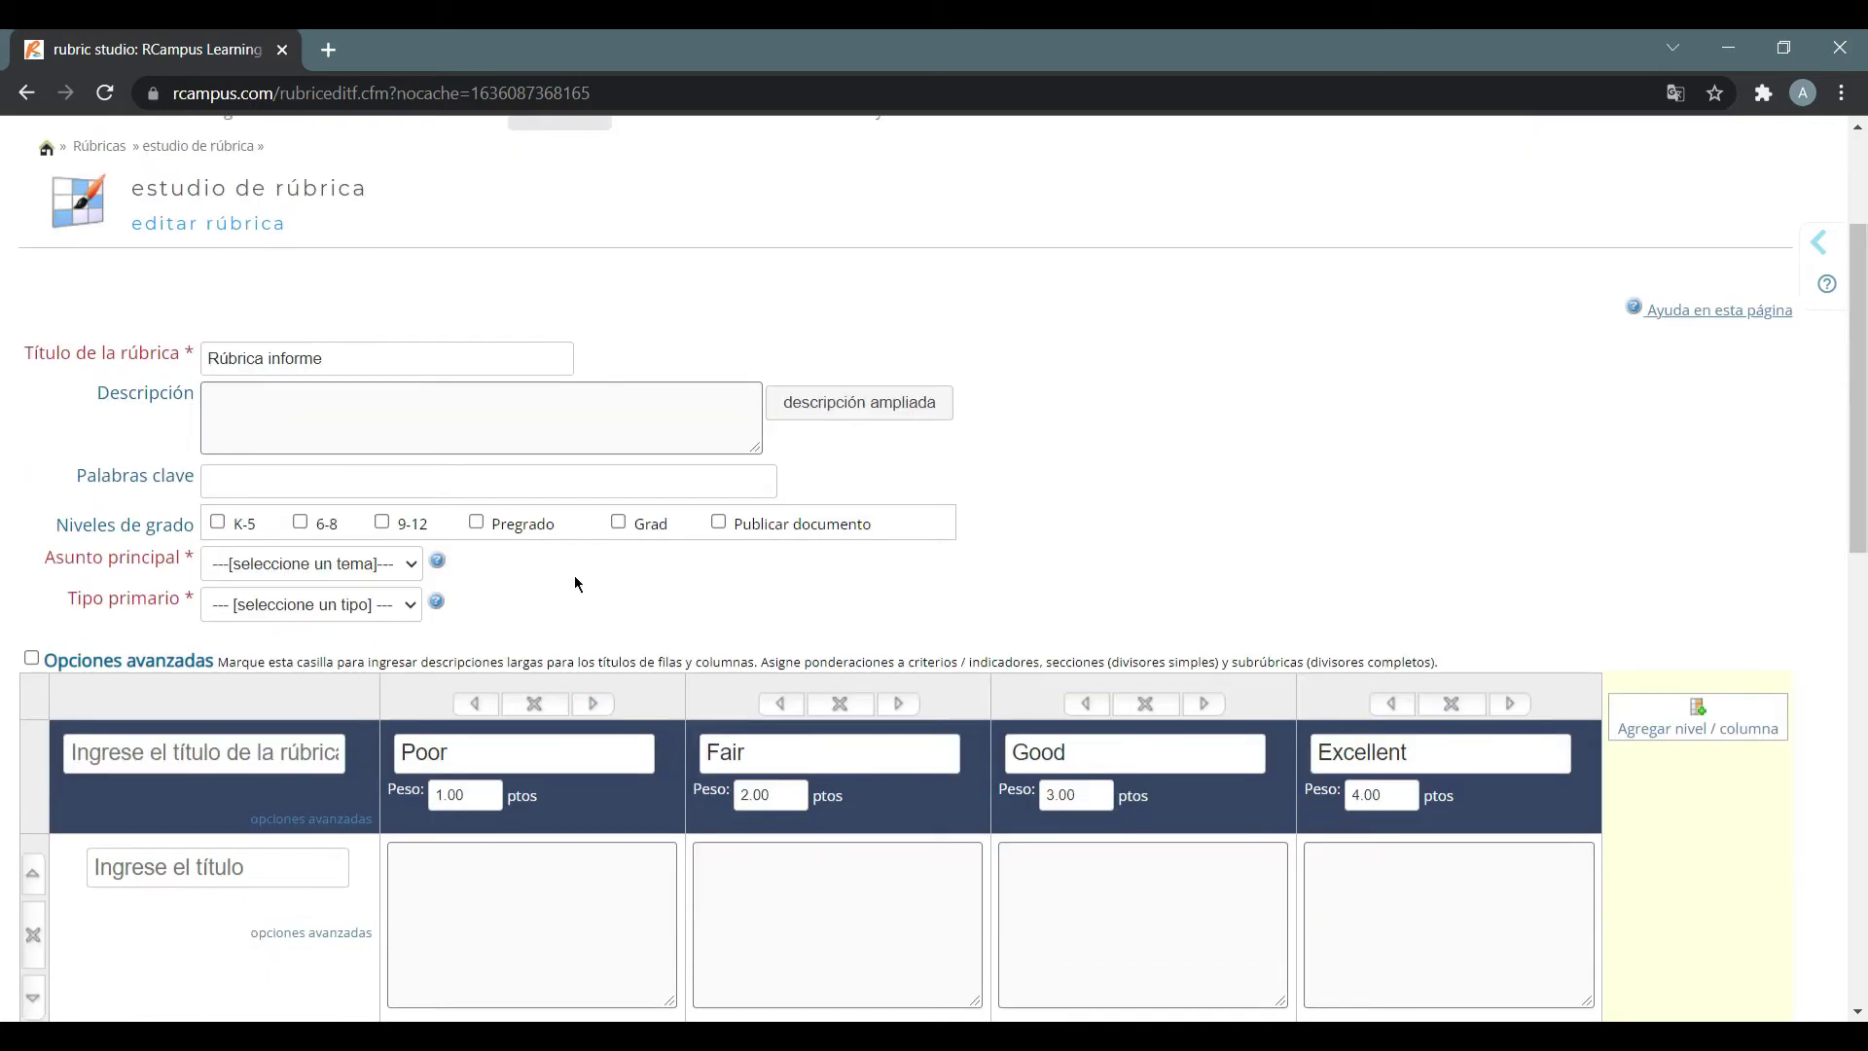
scroll(1204, 471, down, 1)
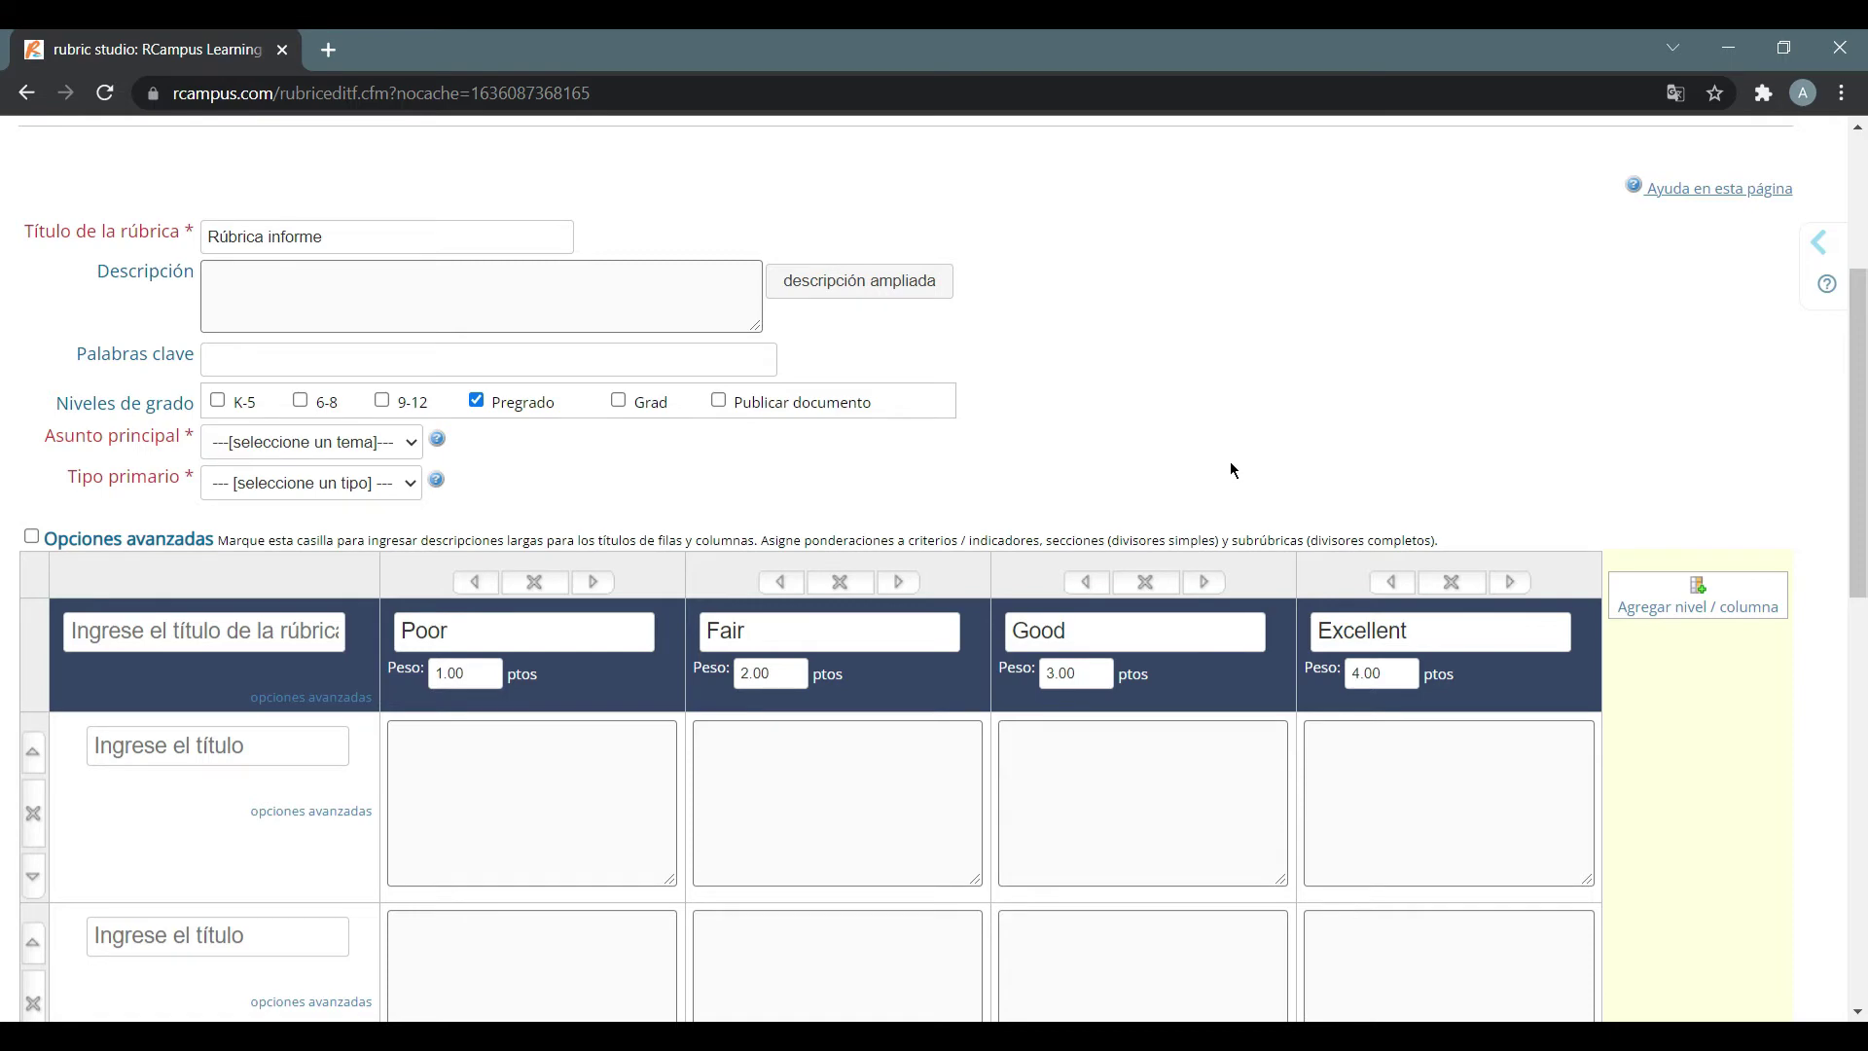
Enter "Rúbrica informe" as the heading of the evaluation table
scroll(1232, 471, down, 3)
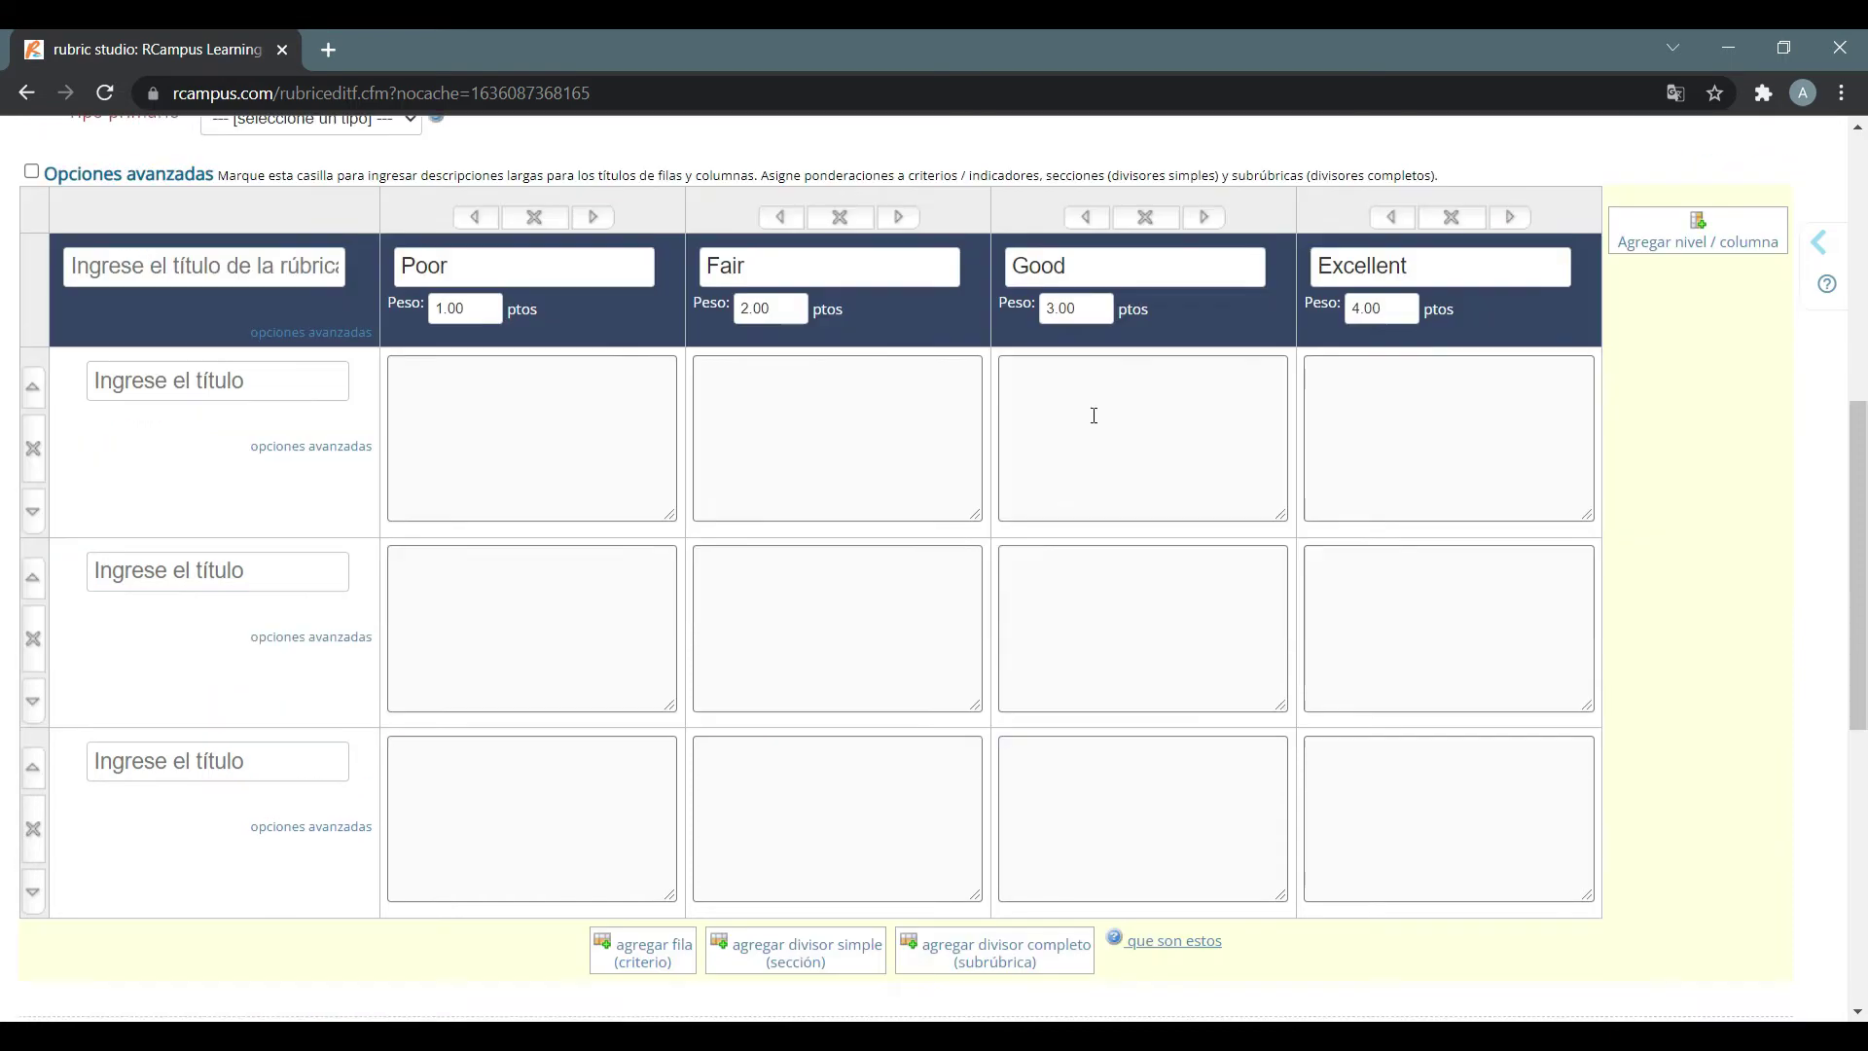
click(245, 272)
click(234, 315)
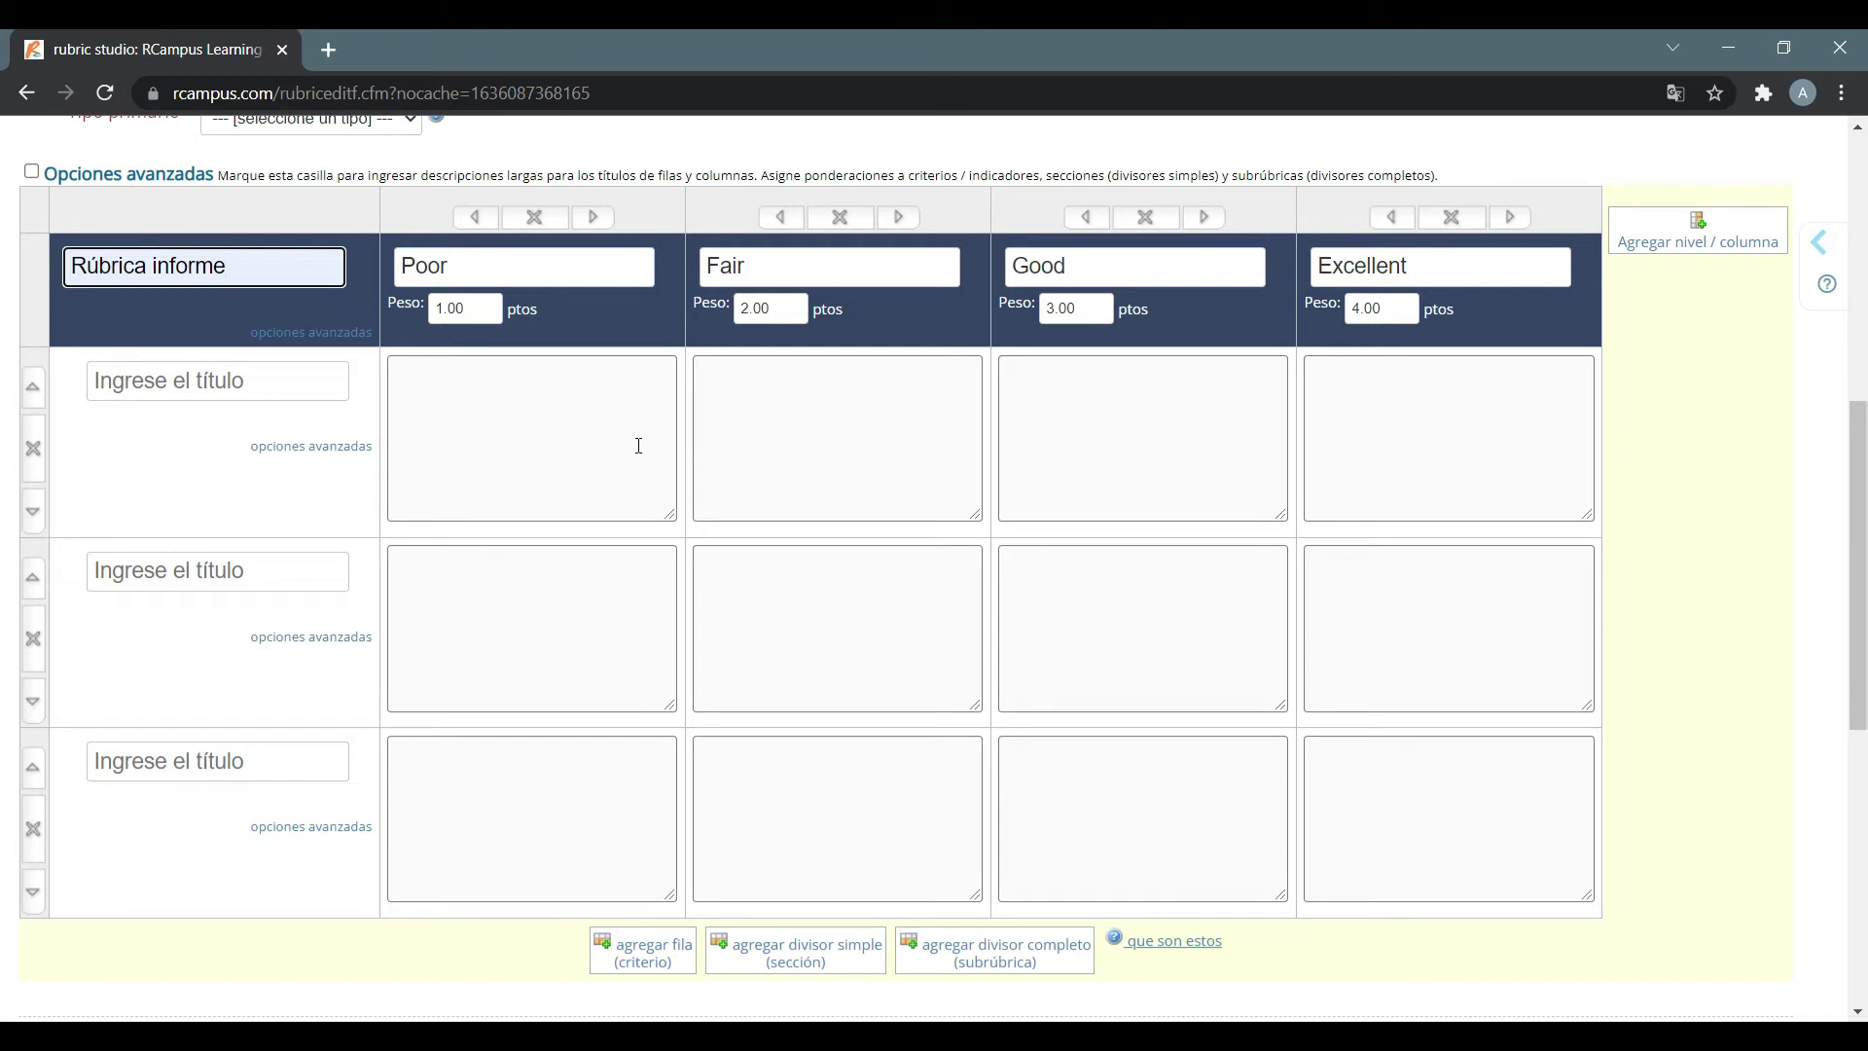
Rename the performance levels Excellent, Good, Fair and Poor to Excelente, Bien, Regular and Insuficiente
triple_click(1471, 264)
text(Ex)
text(lente)
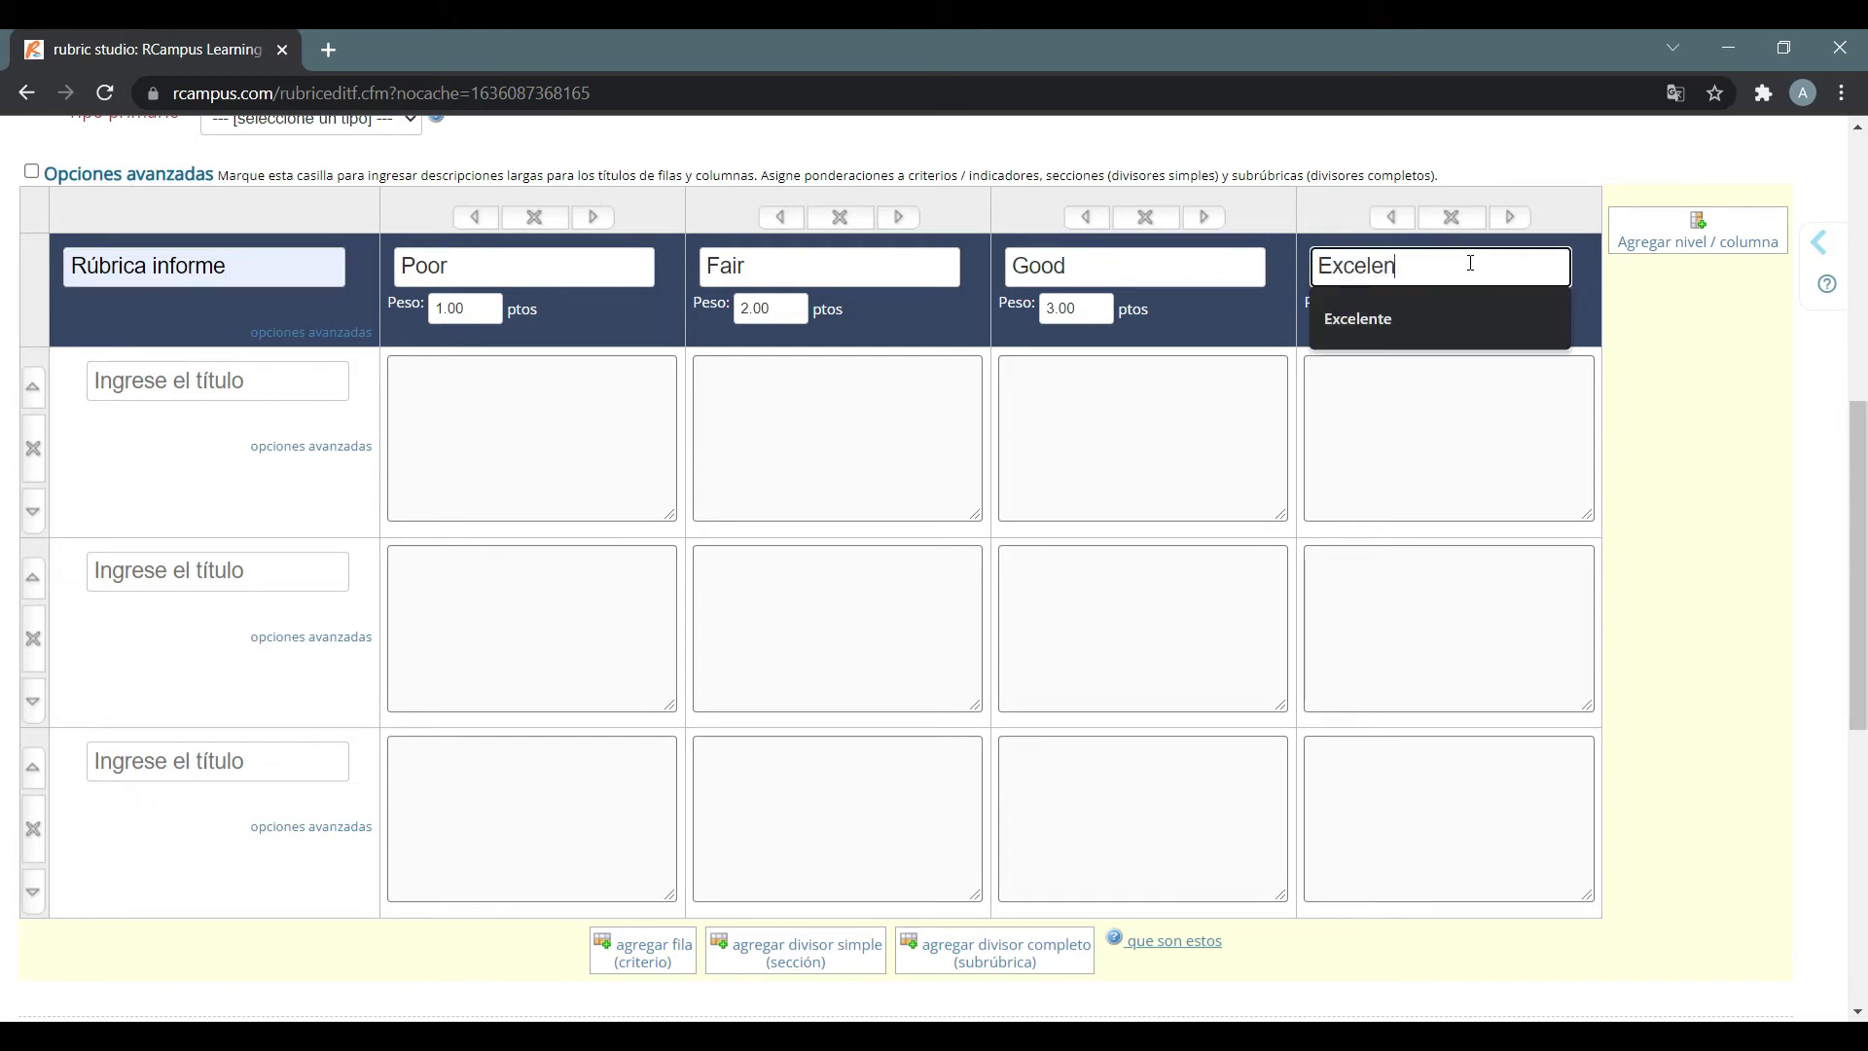
double_click(1234, 265)
text(Bien)
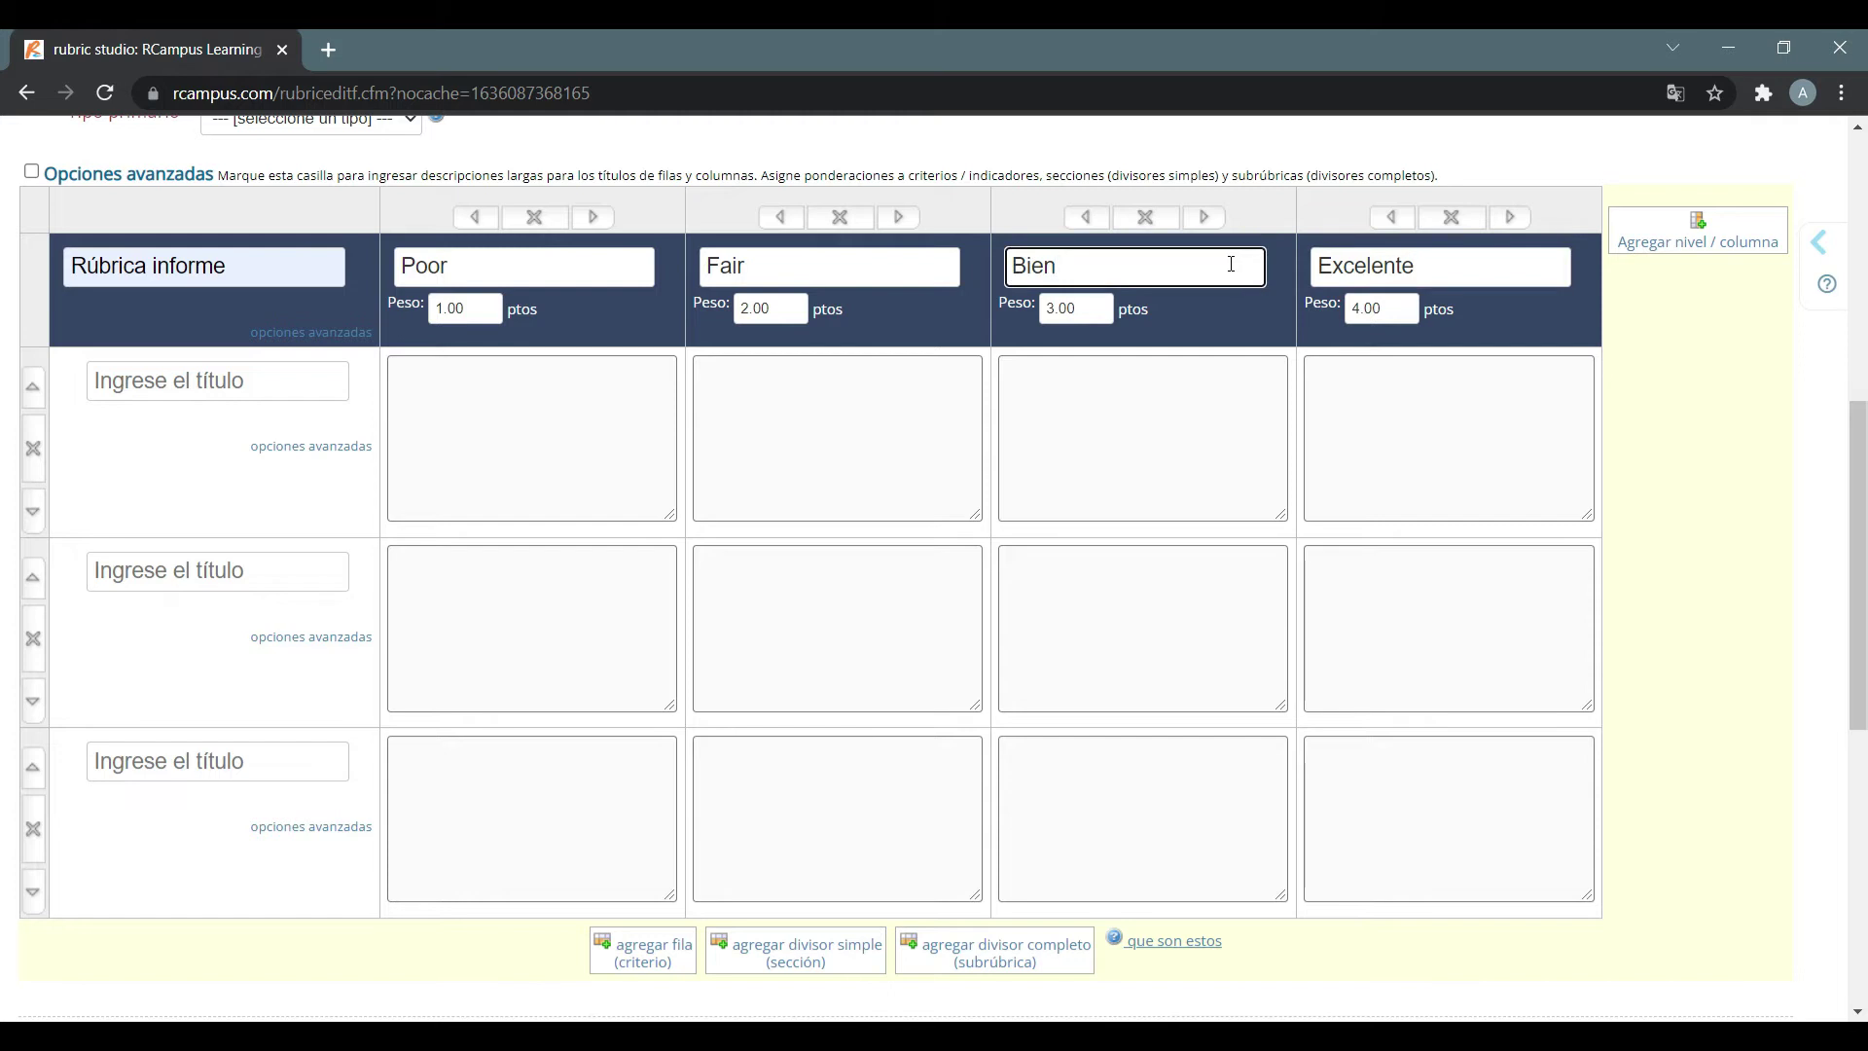
double_click(812, 267)
text(Regular)
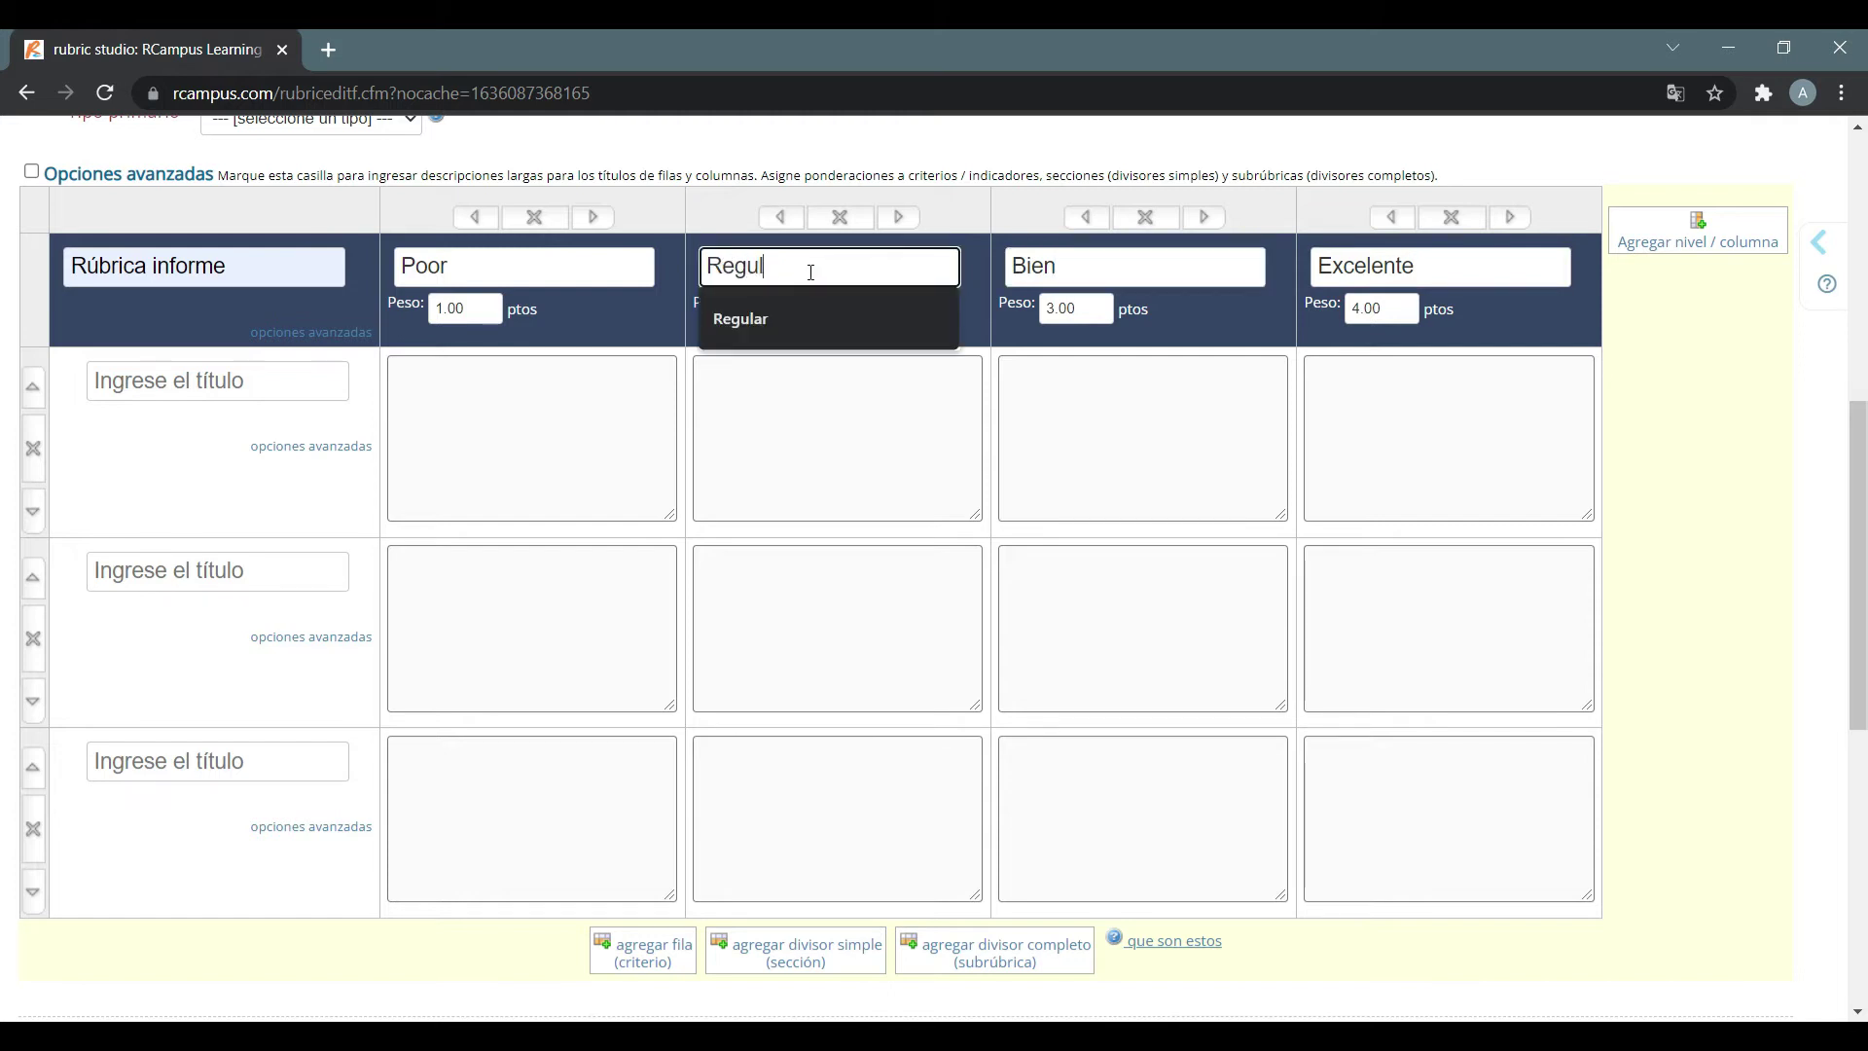
double_click(625, 261)
text(Insuficiente)
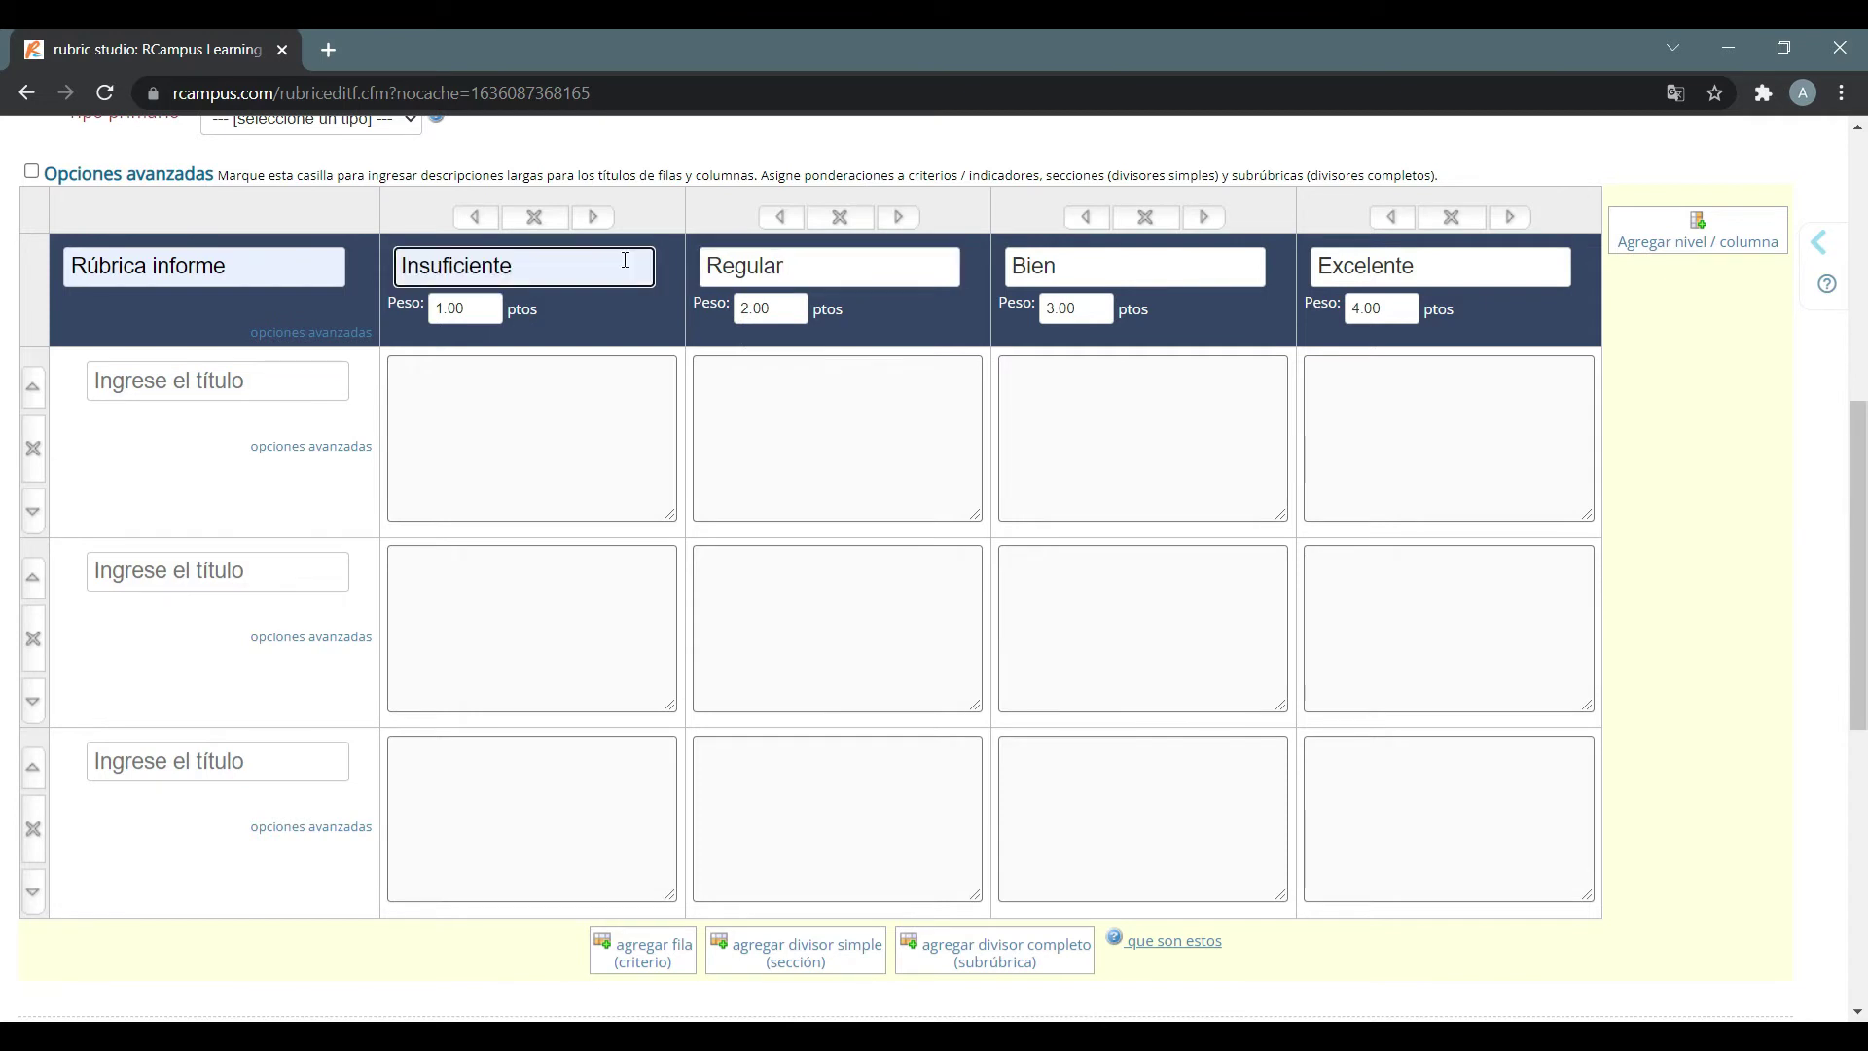
click(687, 307)
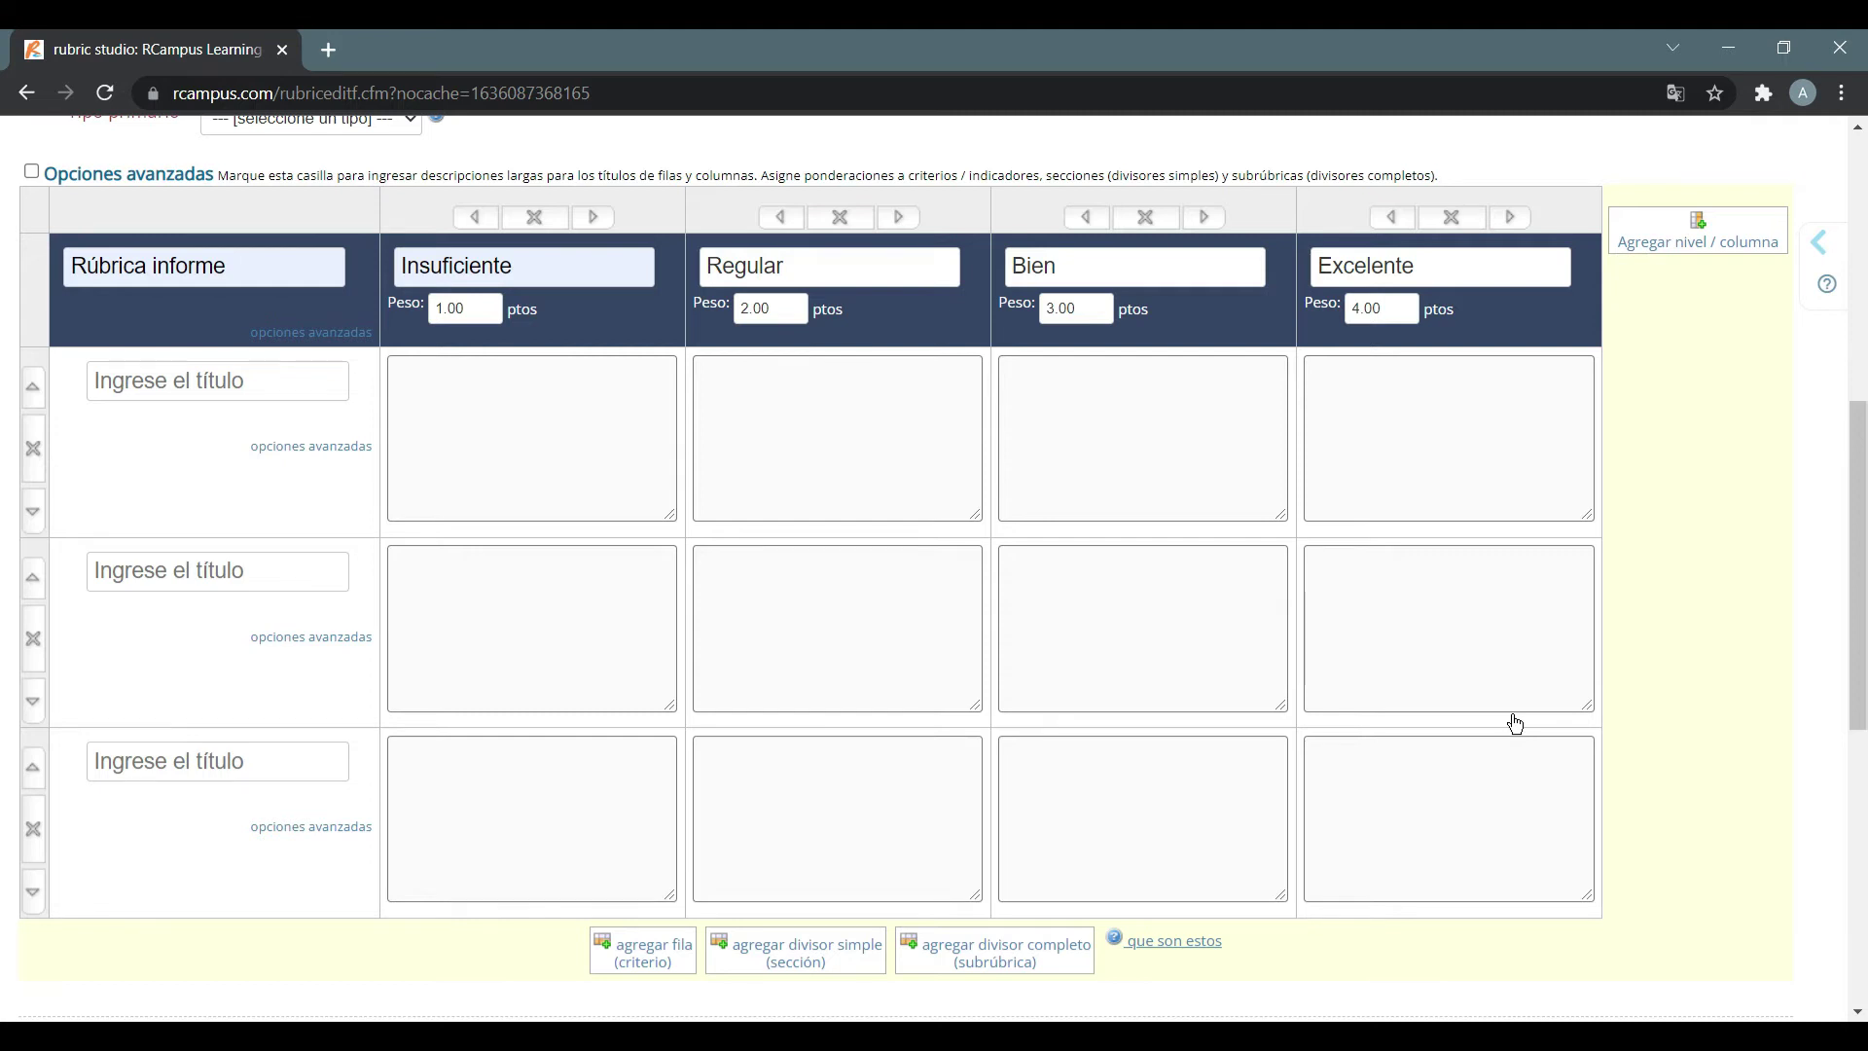
Add two more criterion rows at the end of the evaluation table
scroll(1000, 896, down, 1)
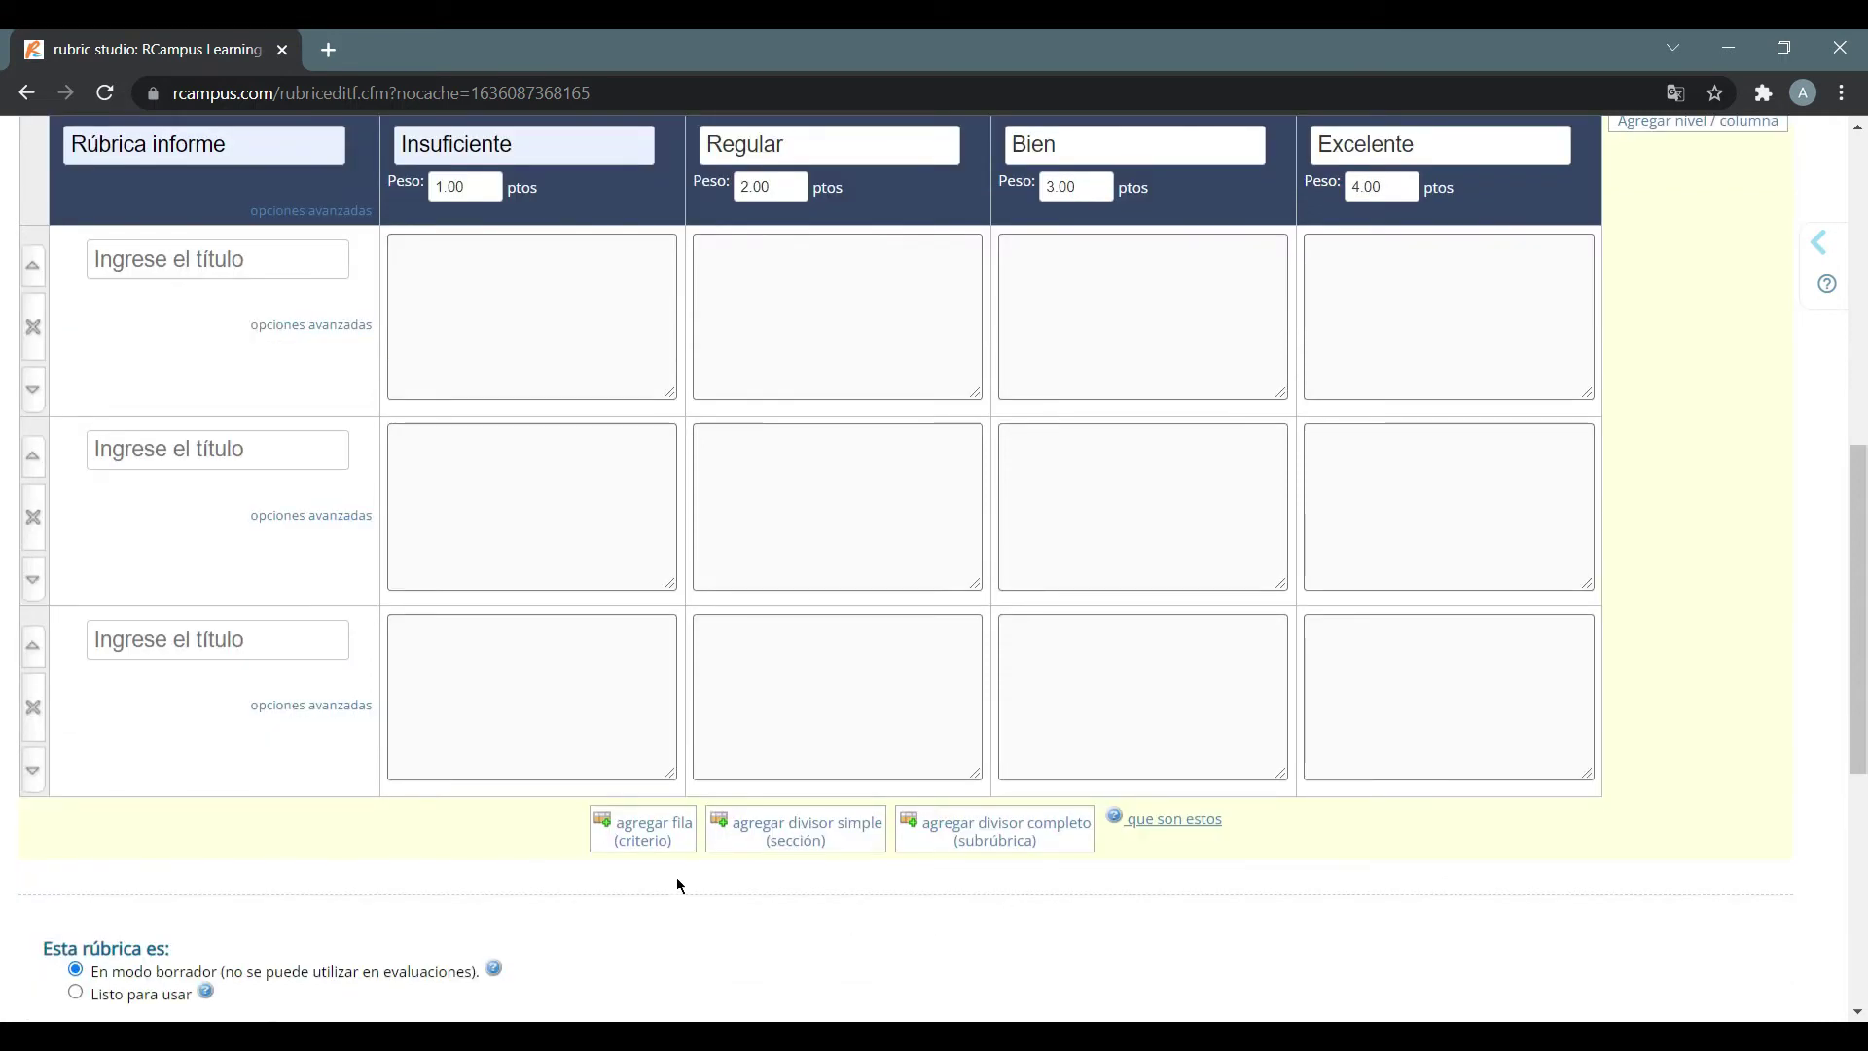
click(650, 832)
scroll(711, 827, down, 1)
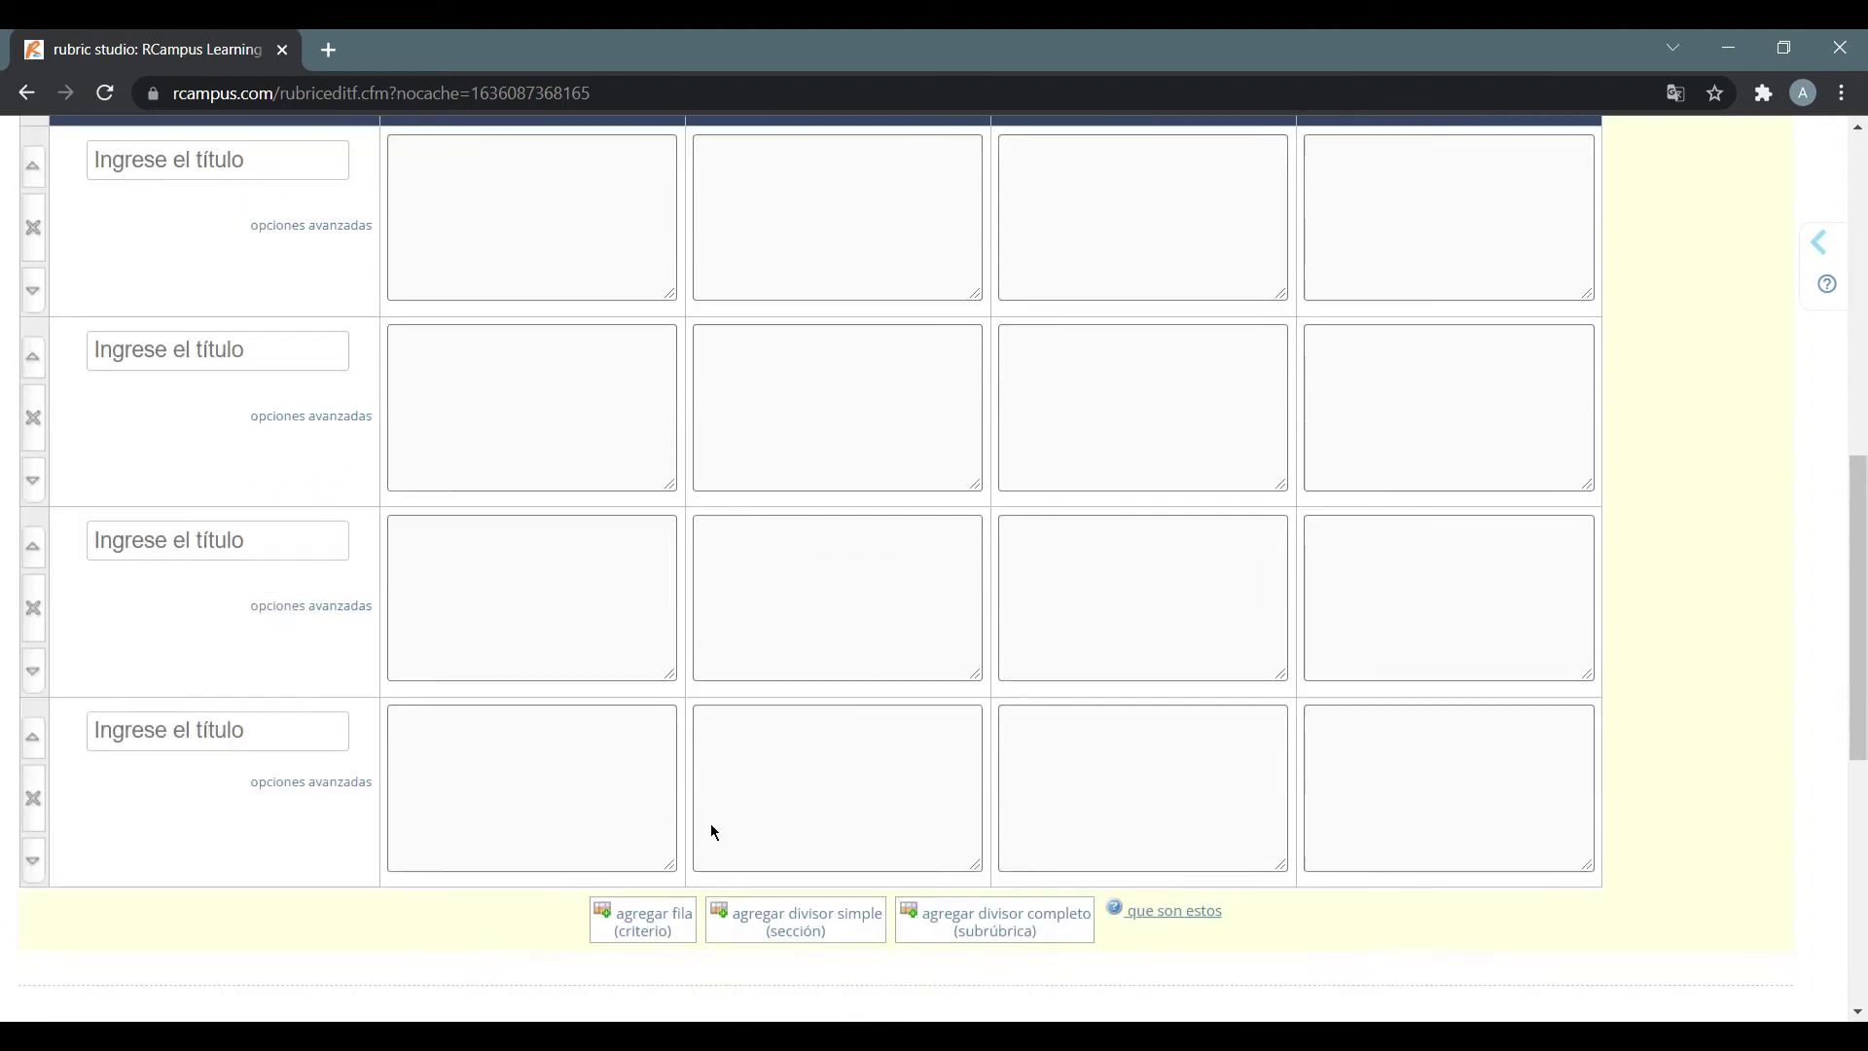
scroll(716, 832, down, 1)
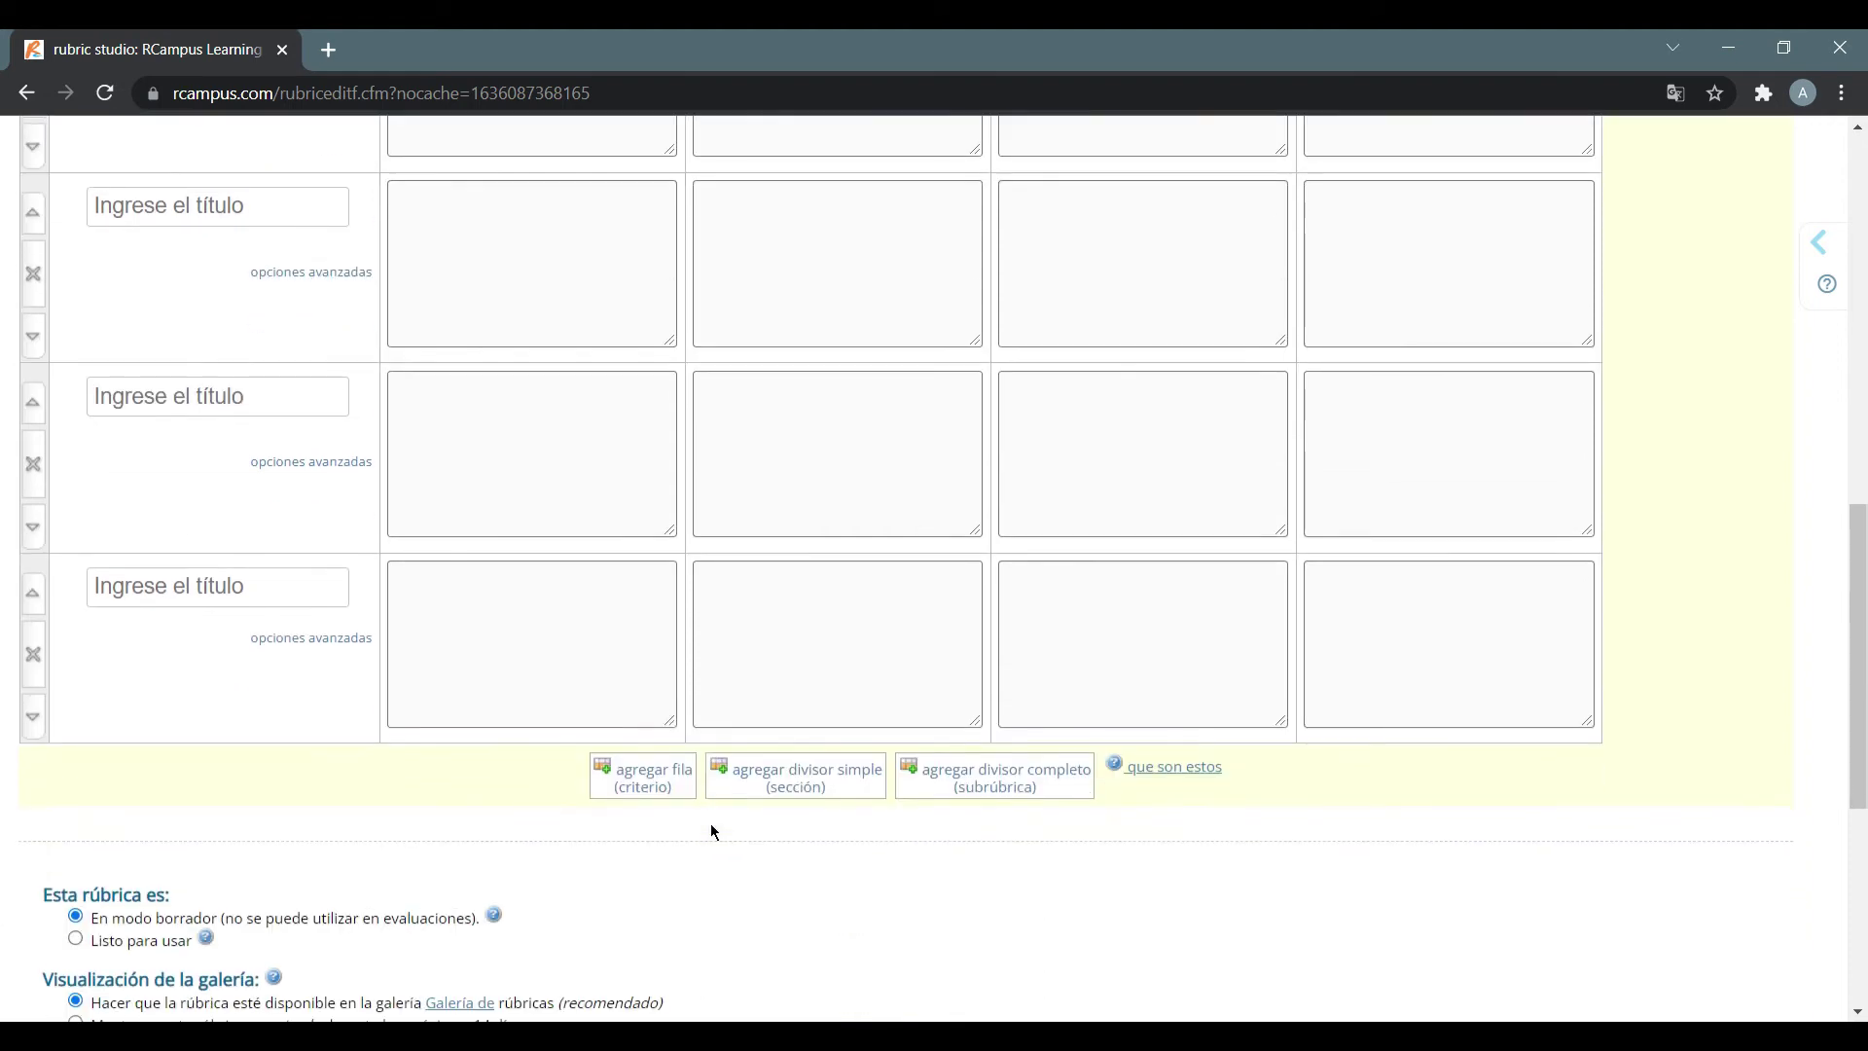
click(676, 784)
Name the five criterion rows, in order, Contenido, Argumentación, Vocabulario, Ortografía and Corrección del texto
scroll(340, 259, up, 2)
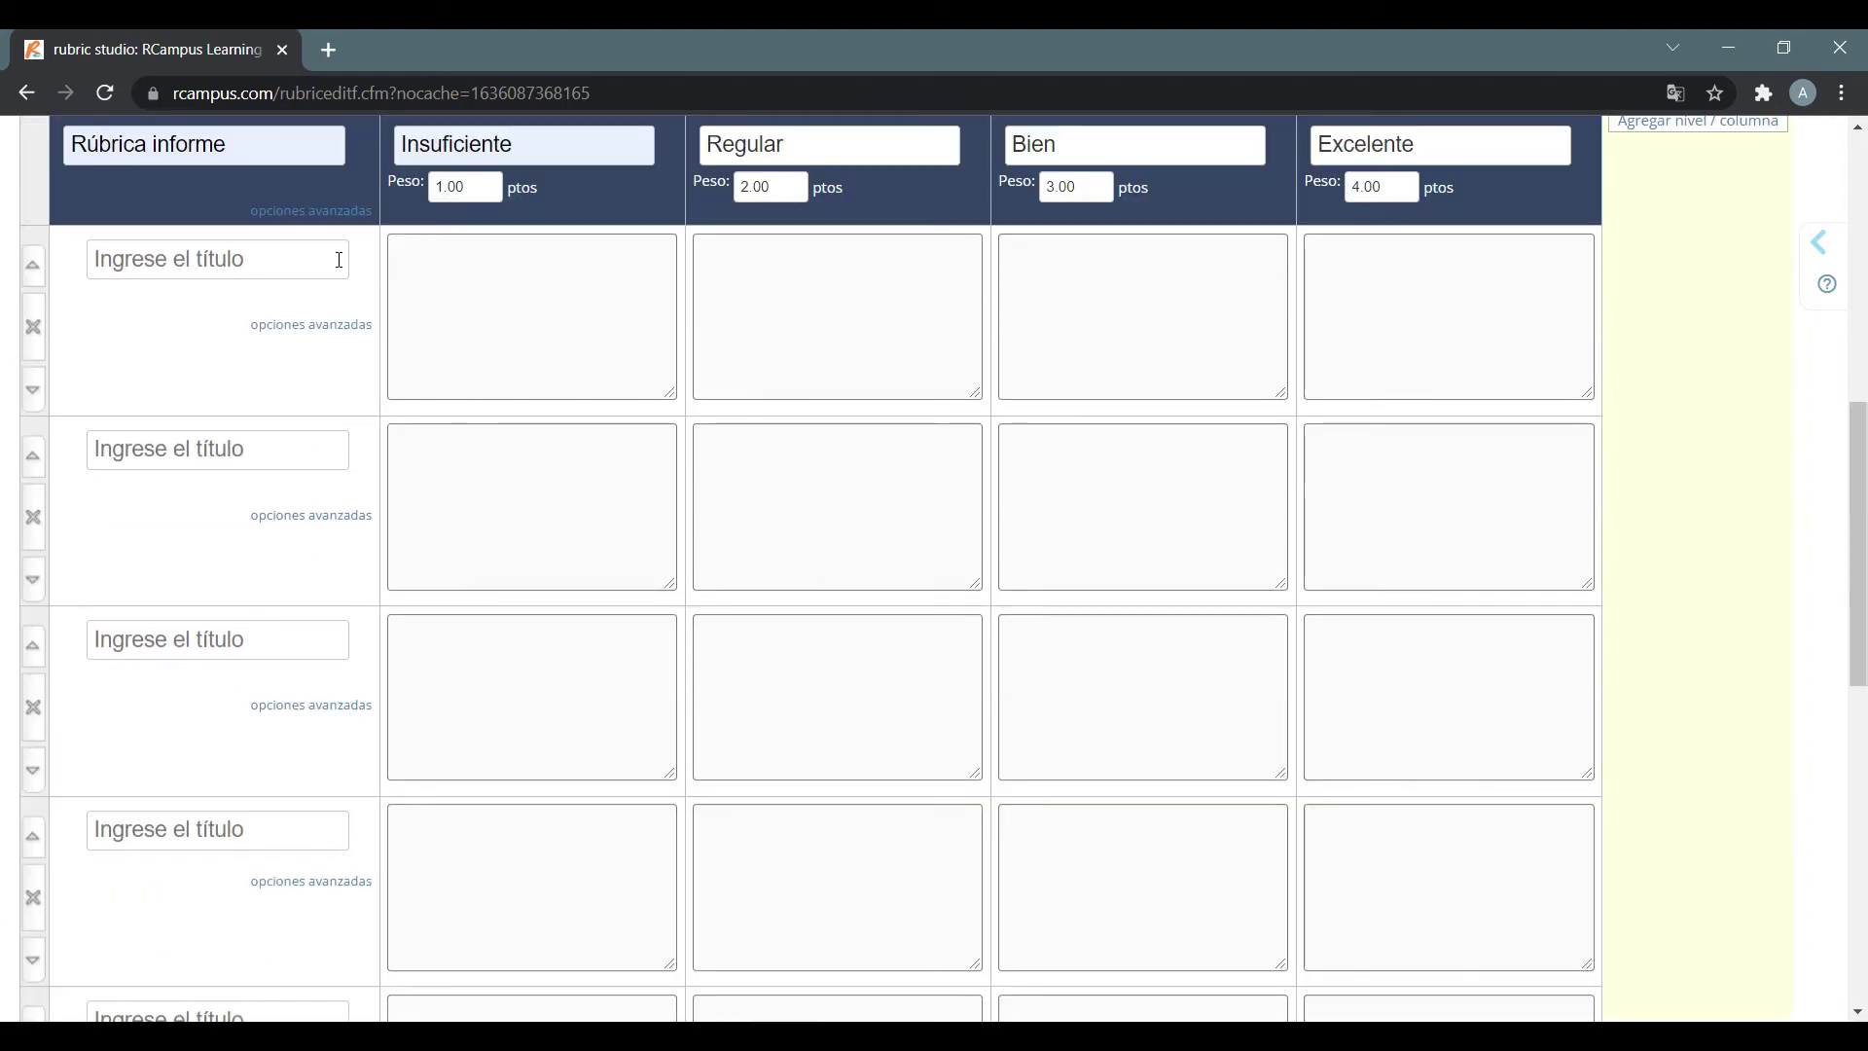
click(340, 260)
click(242, 317)
scroll(284, 348, down, 1)
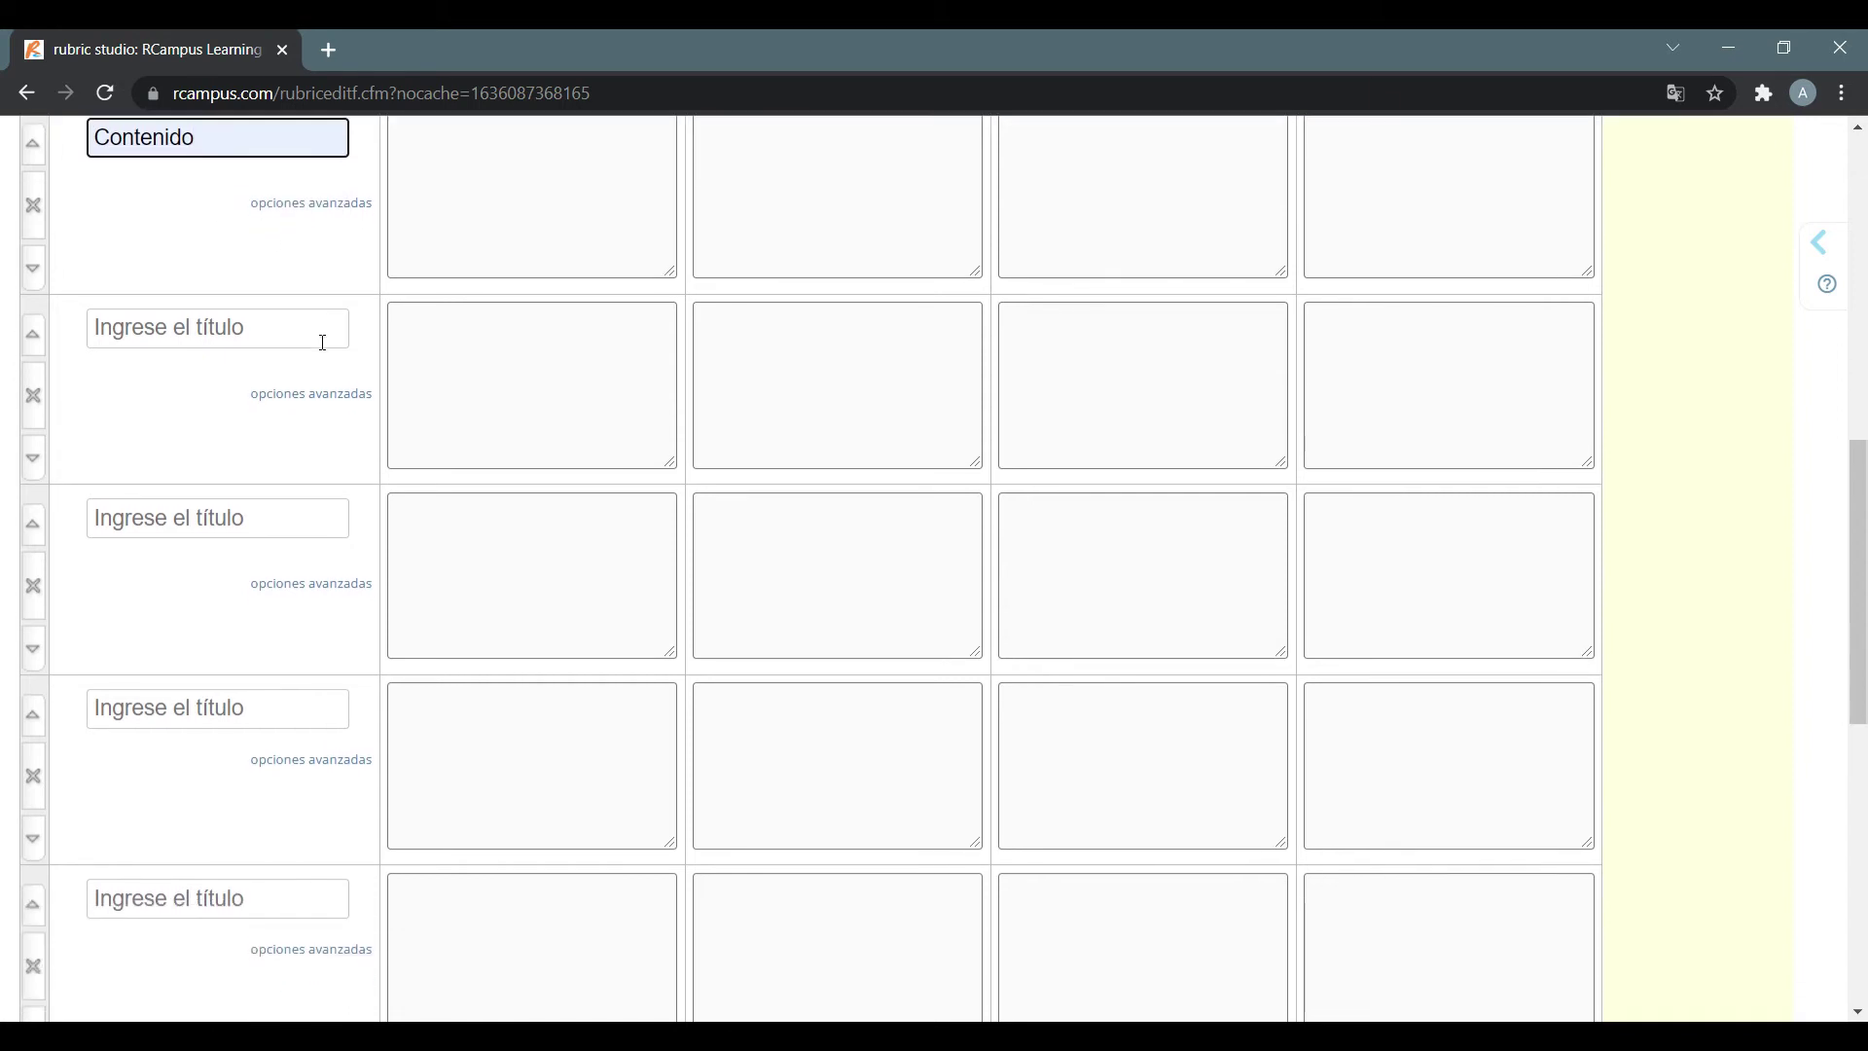
click(321, 337)
click(301, 387)
scroll(297, 389, down, 1)
click(313, 396)
click(317, 450)
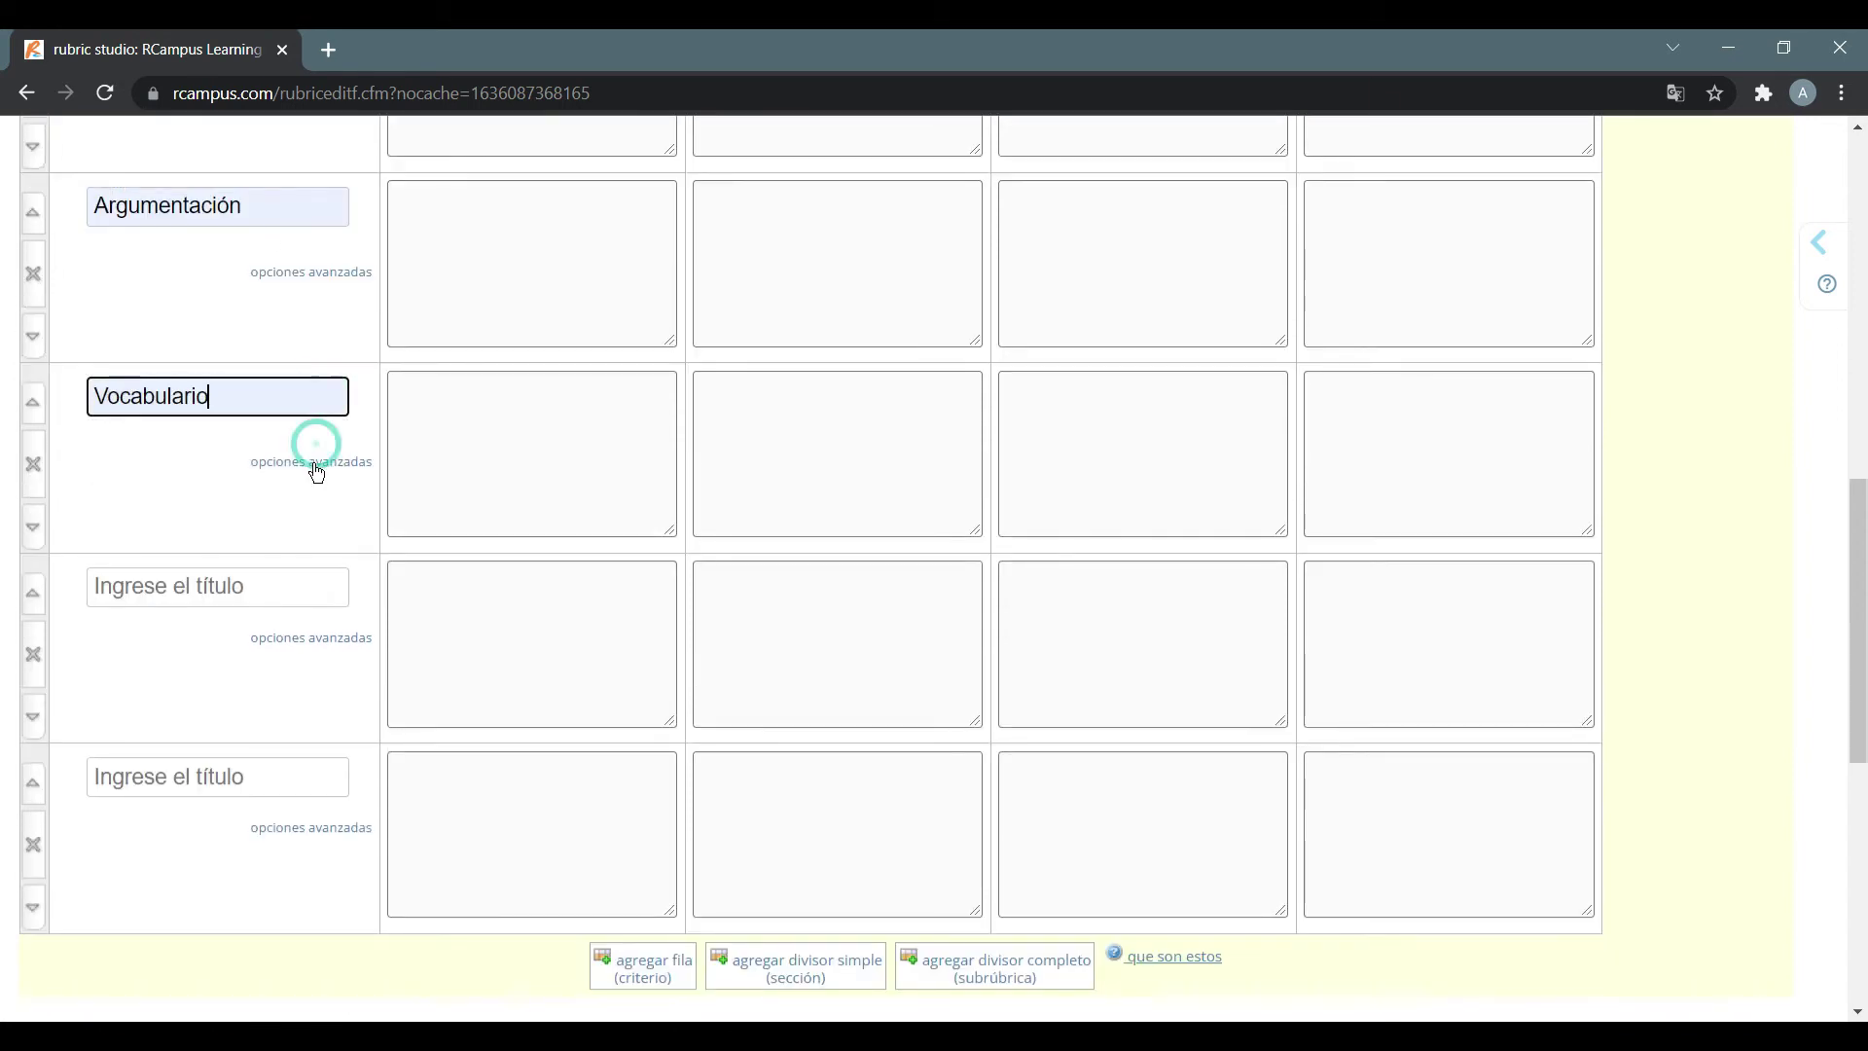
click(300, 586)
click(278, 651)
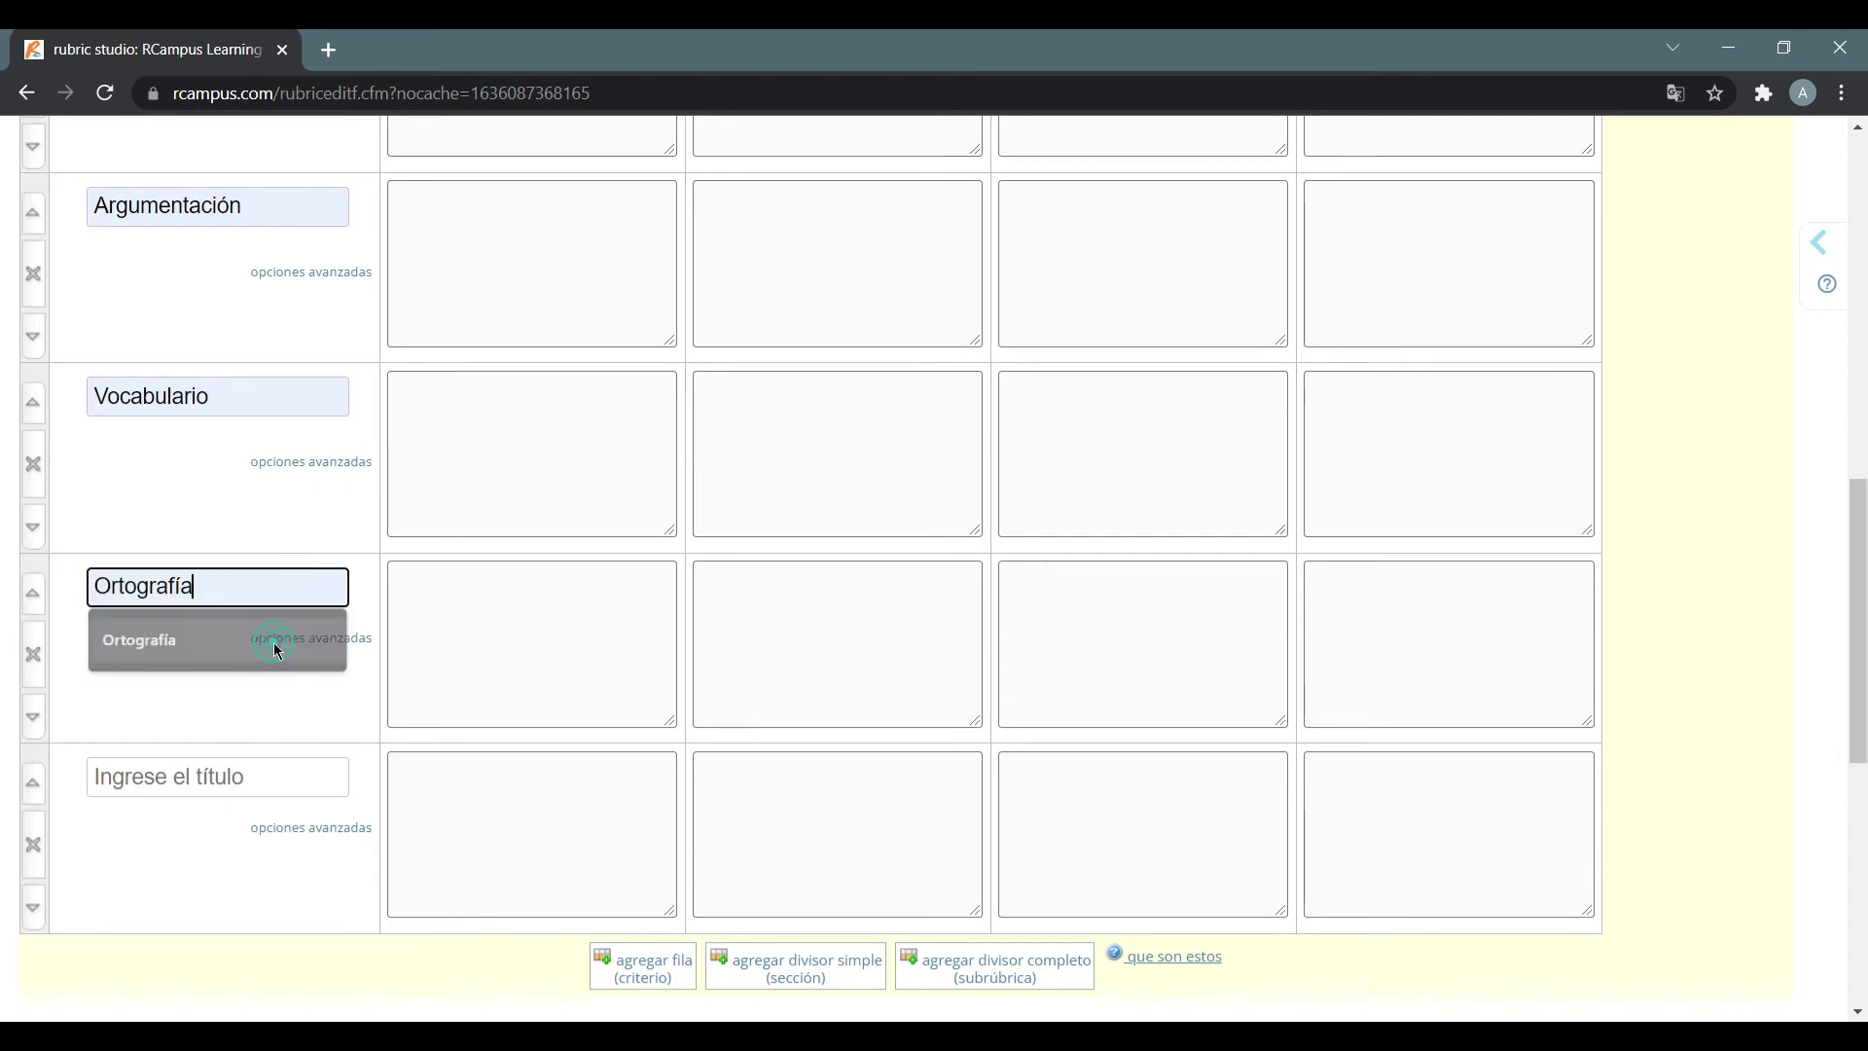
click(313, 773)
click(321, 825)
Describe Contenido as "Demuestra poco conocimiento del tema trabajado." for Insuficiente and "Demuestra un conocimiento parcial del tema trabajado." for Regular
scroll(968, 635, up, 5)
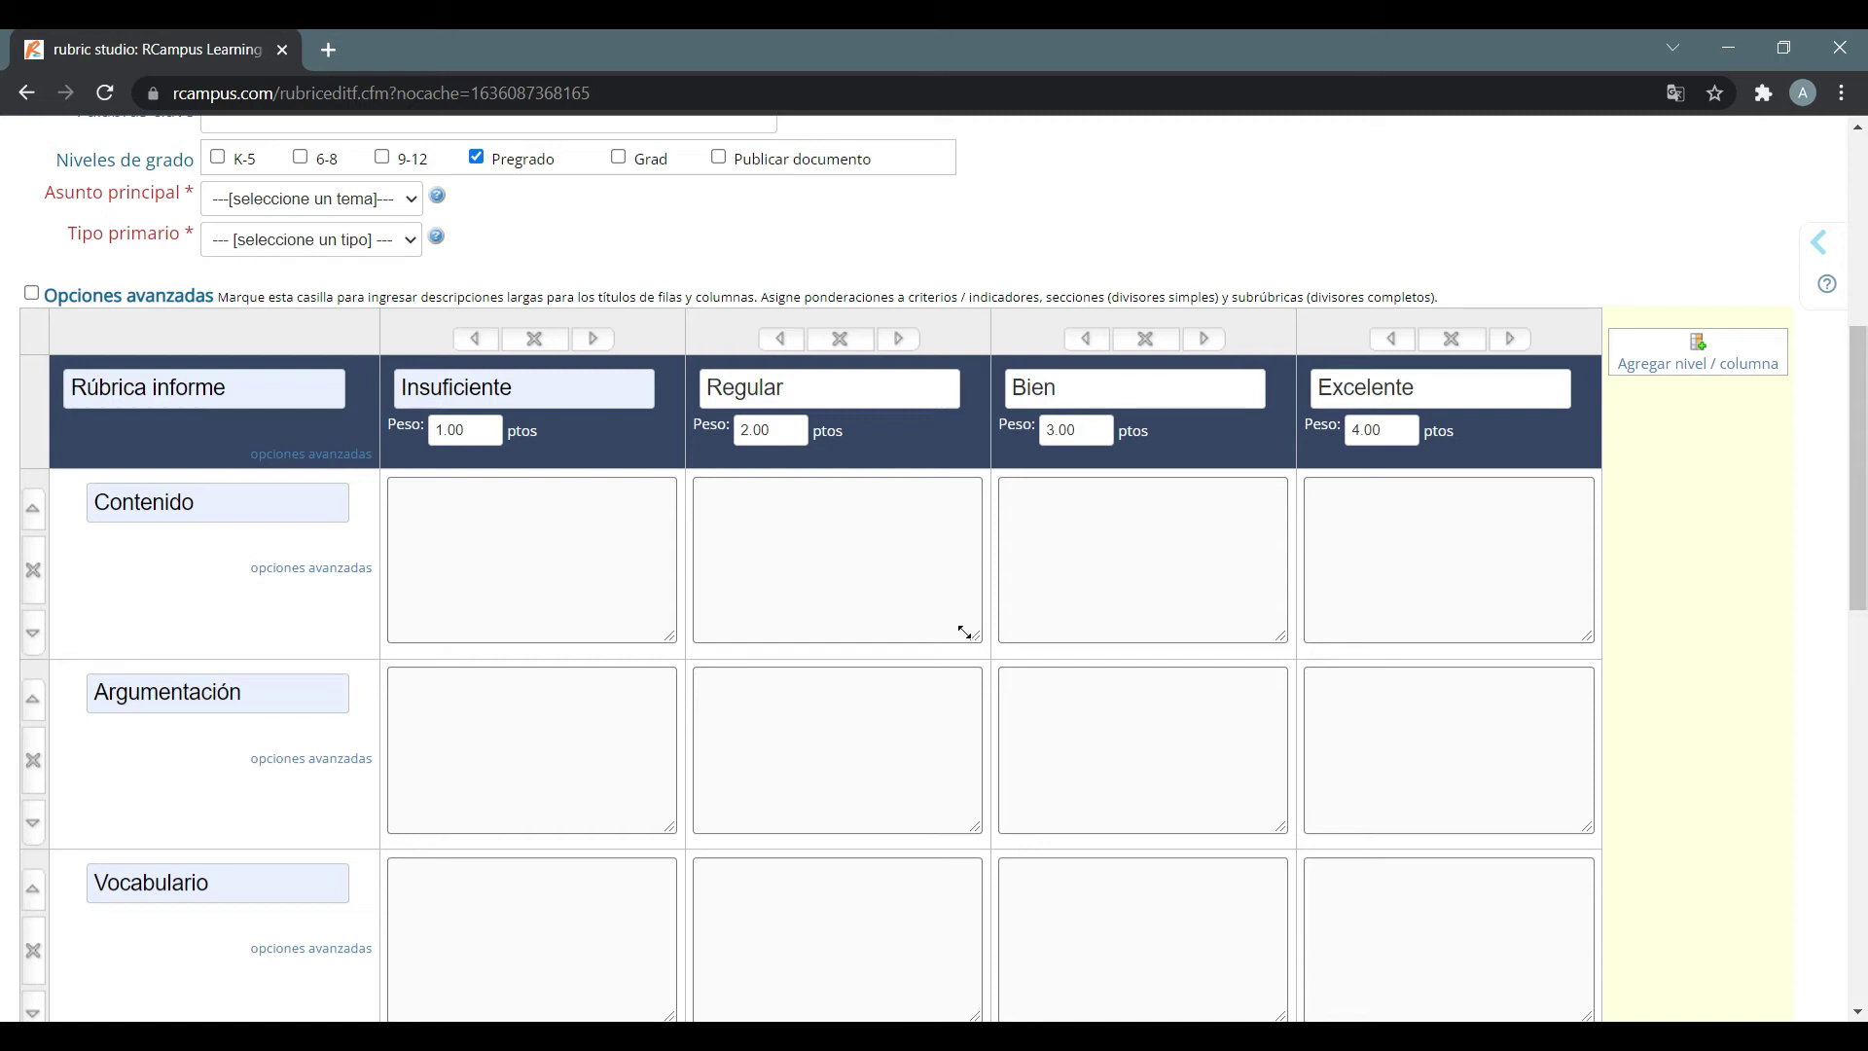
click(582, 495)
text(Demuestra poco conocimiento del tema trabajado.)
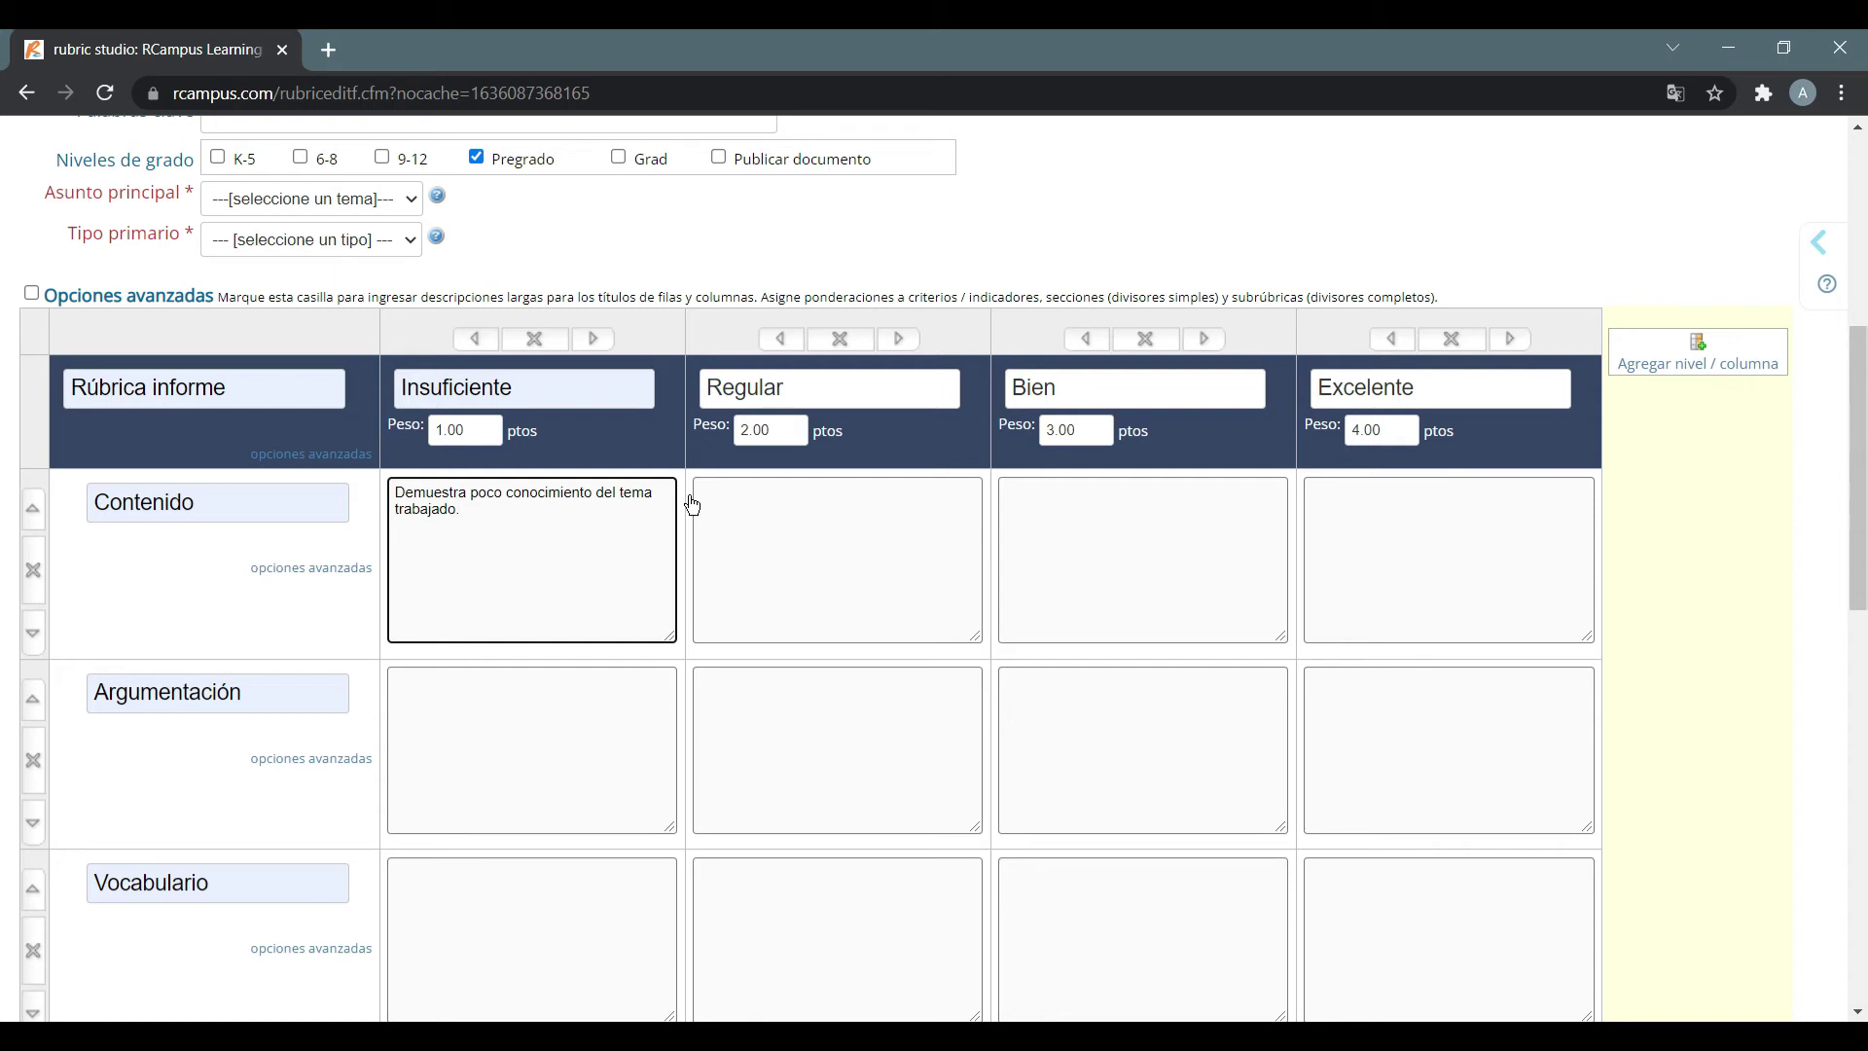
click(744, 504)
text(Demu)
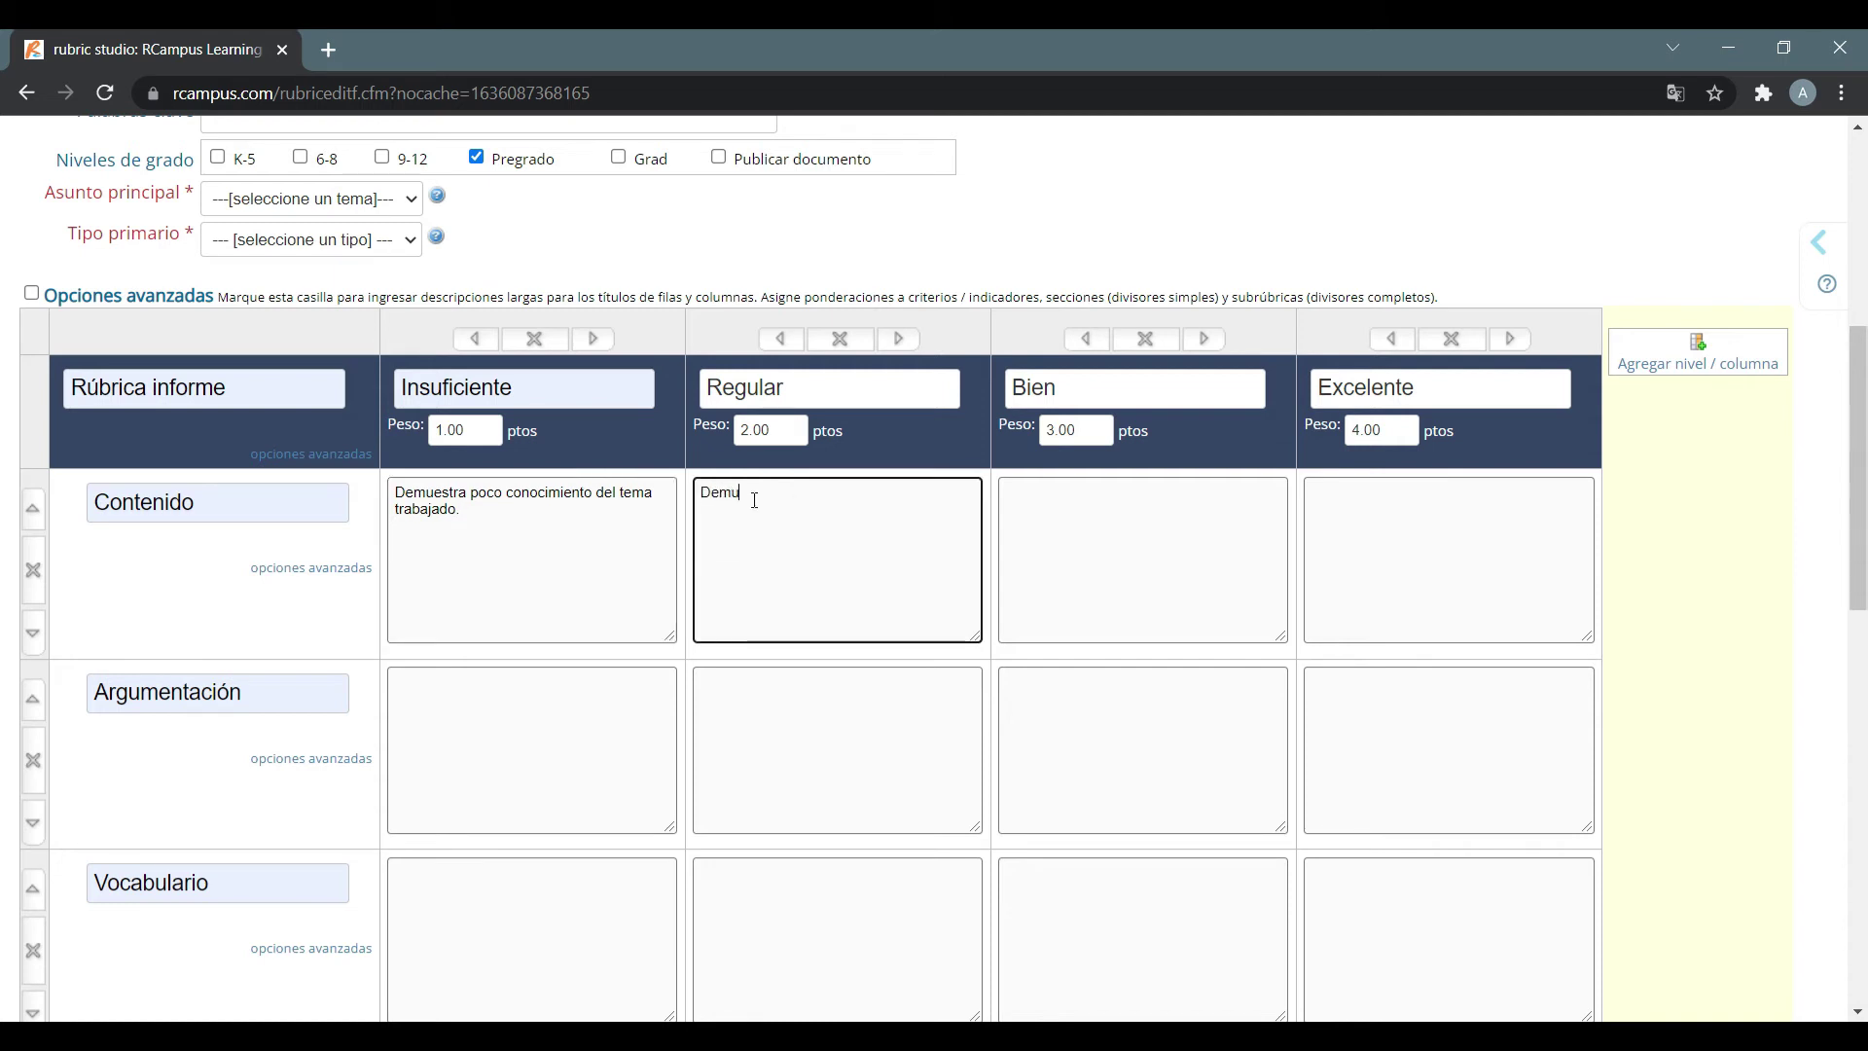
text(estra un conocimiento parcial del tema trabajado.)
click(996, 514)
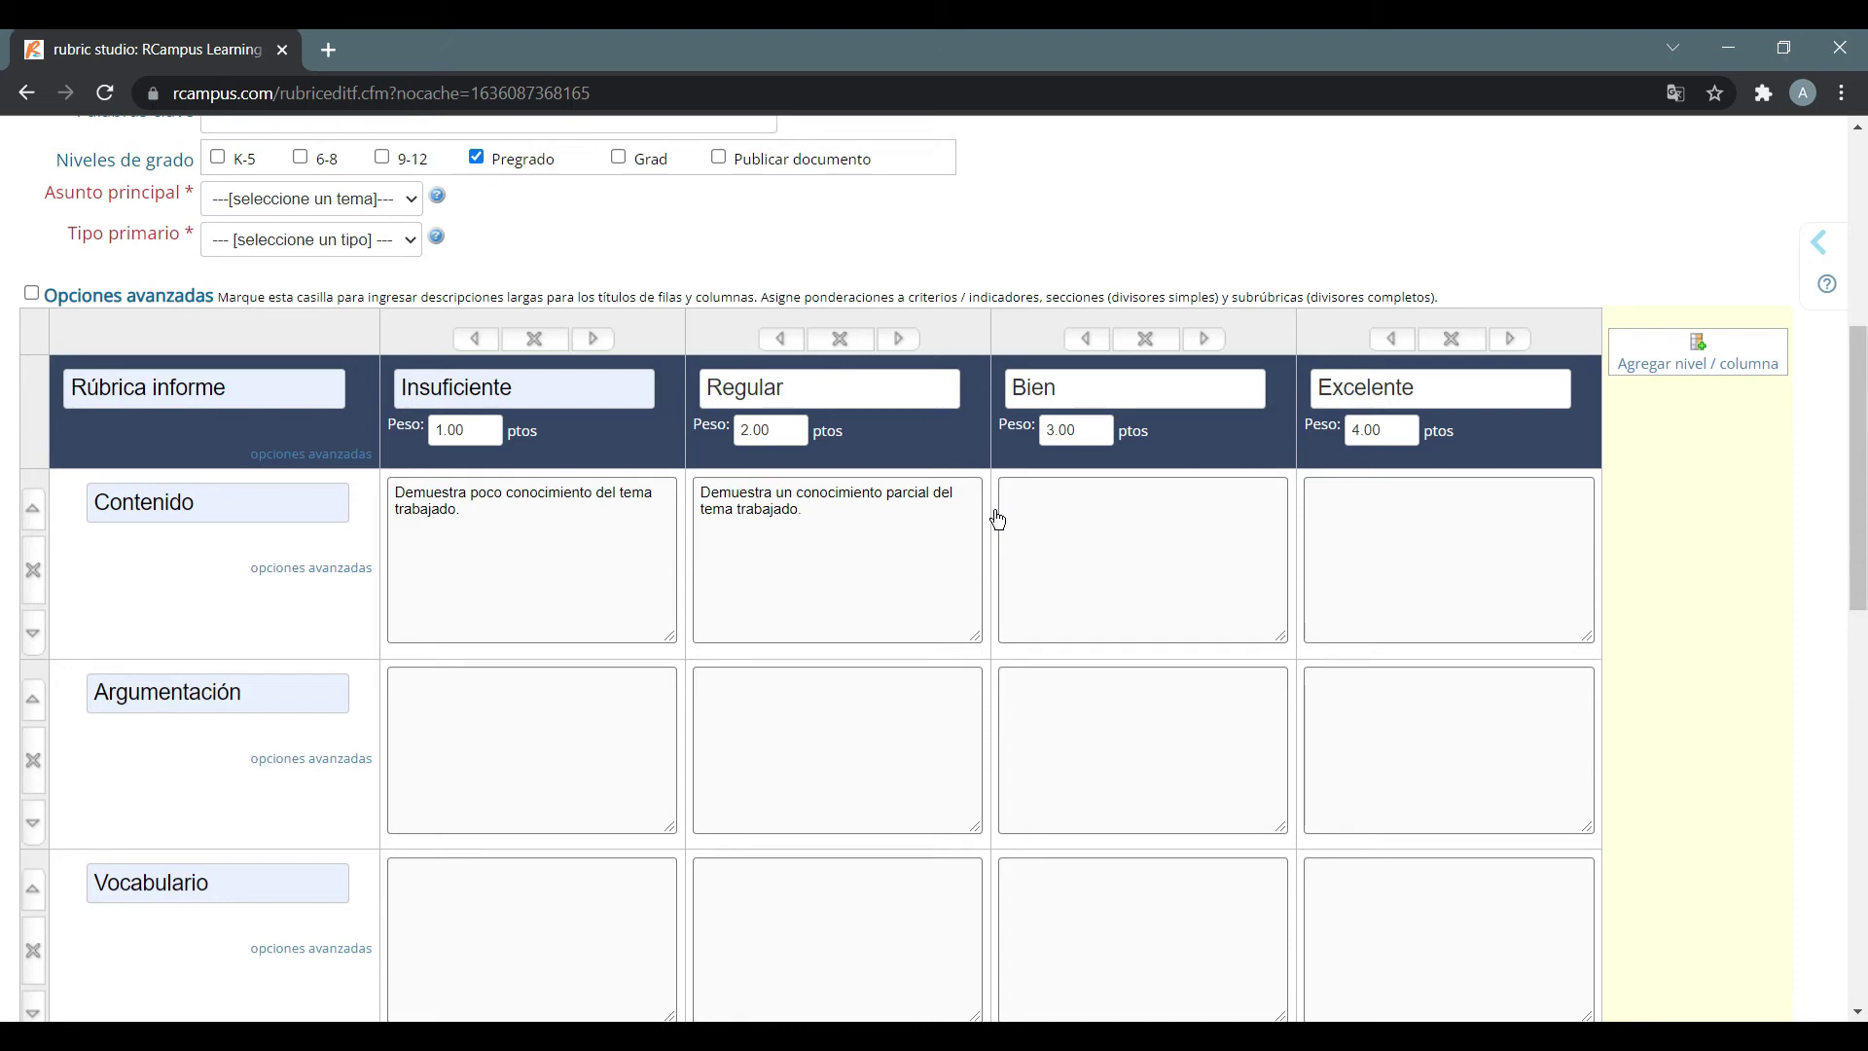
Describe Contenido as "Demuestra un buen conocimiento del tema trabajado." for Bien and "Demuestra el conocimiento requerido para un excelente desarrollo del tema." for Excelente
click(1163, 548)
text(Demuestra un buen conocimiento del tema trabajado.)
click(1303, 561)
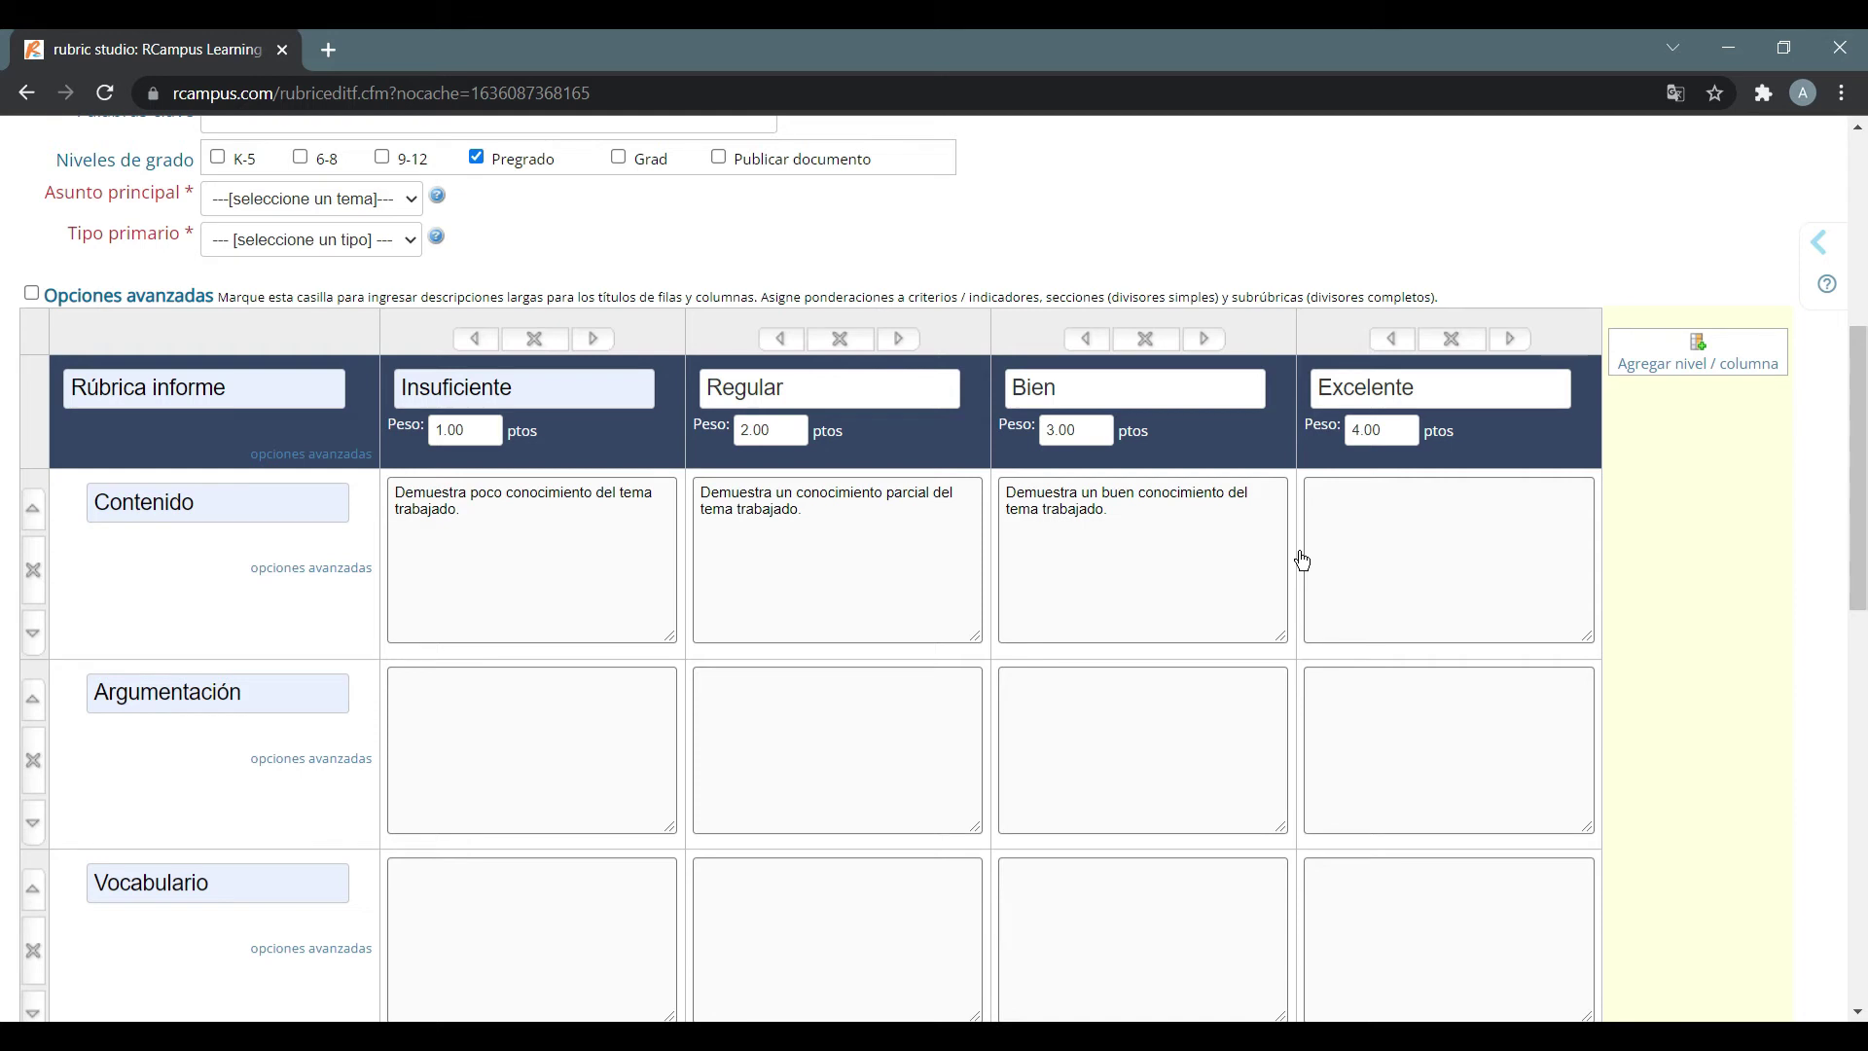
click(1476, 513)
text(Demuestra el co)
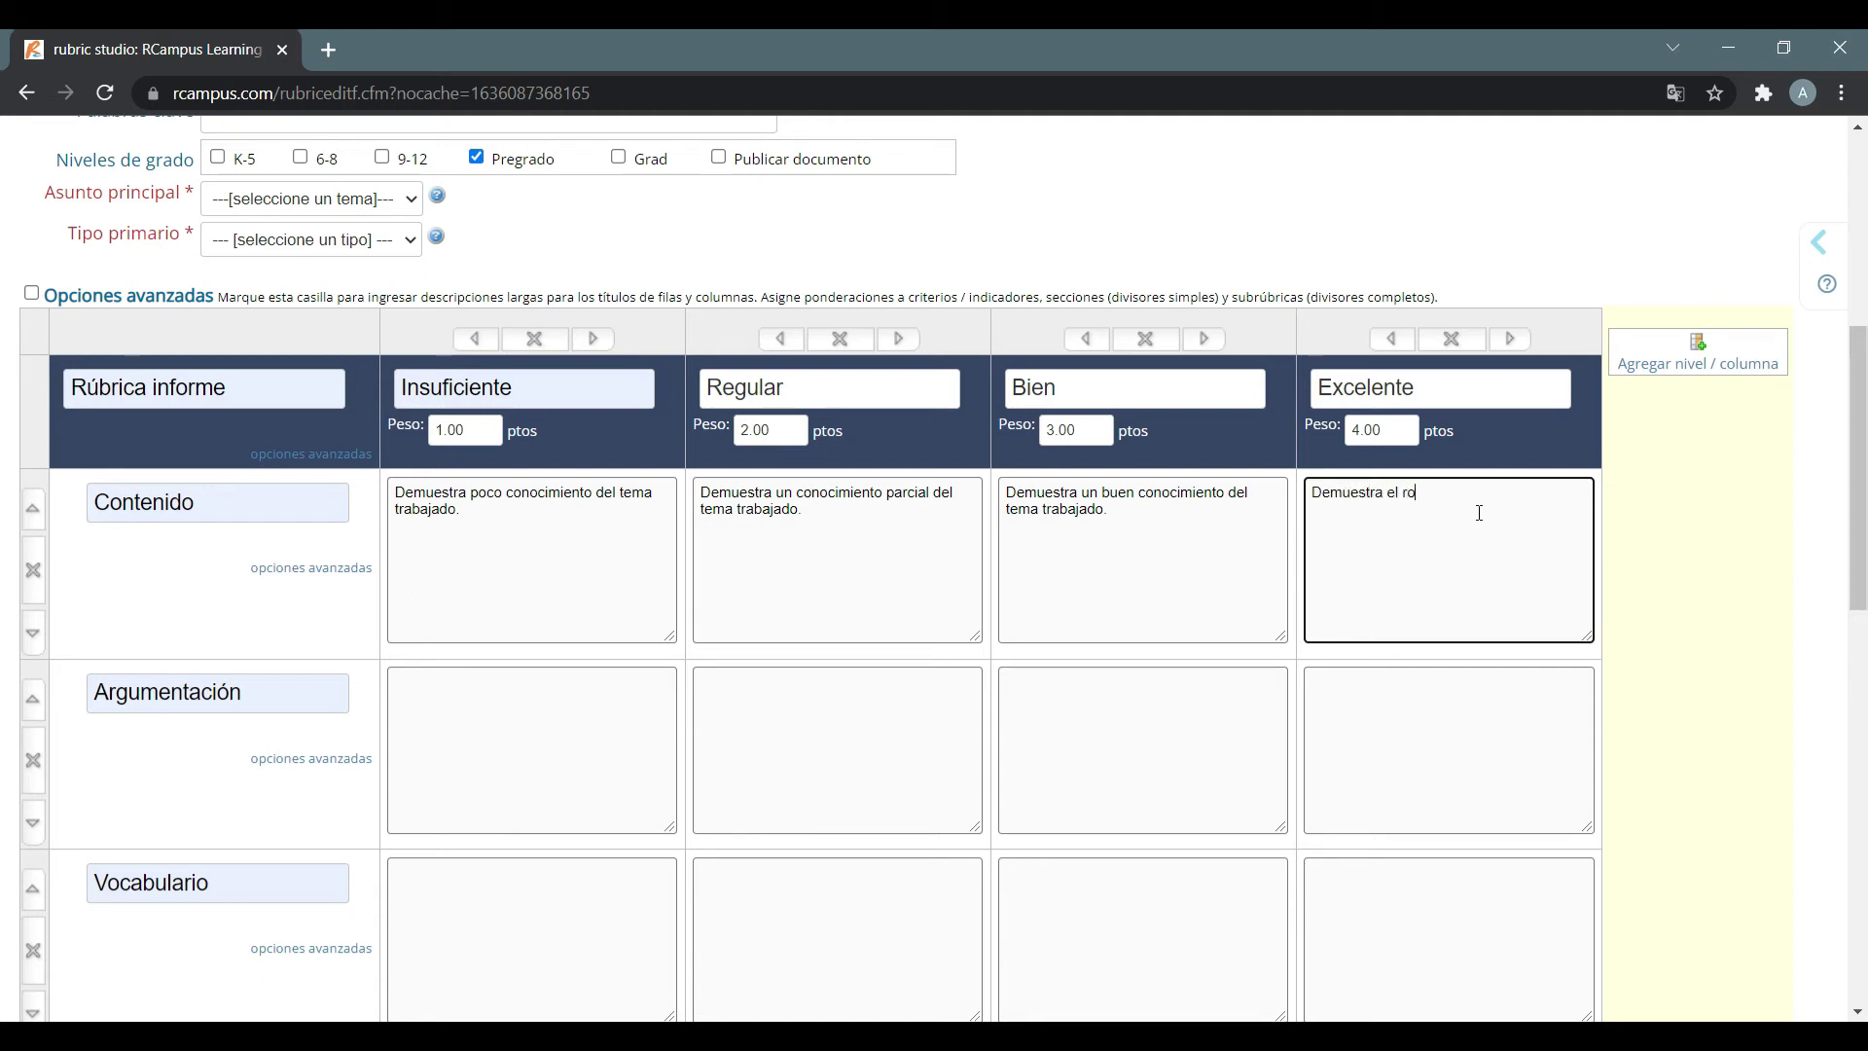
text(nocimiento requerido para)
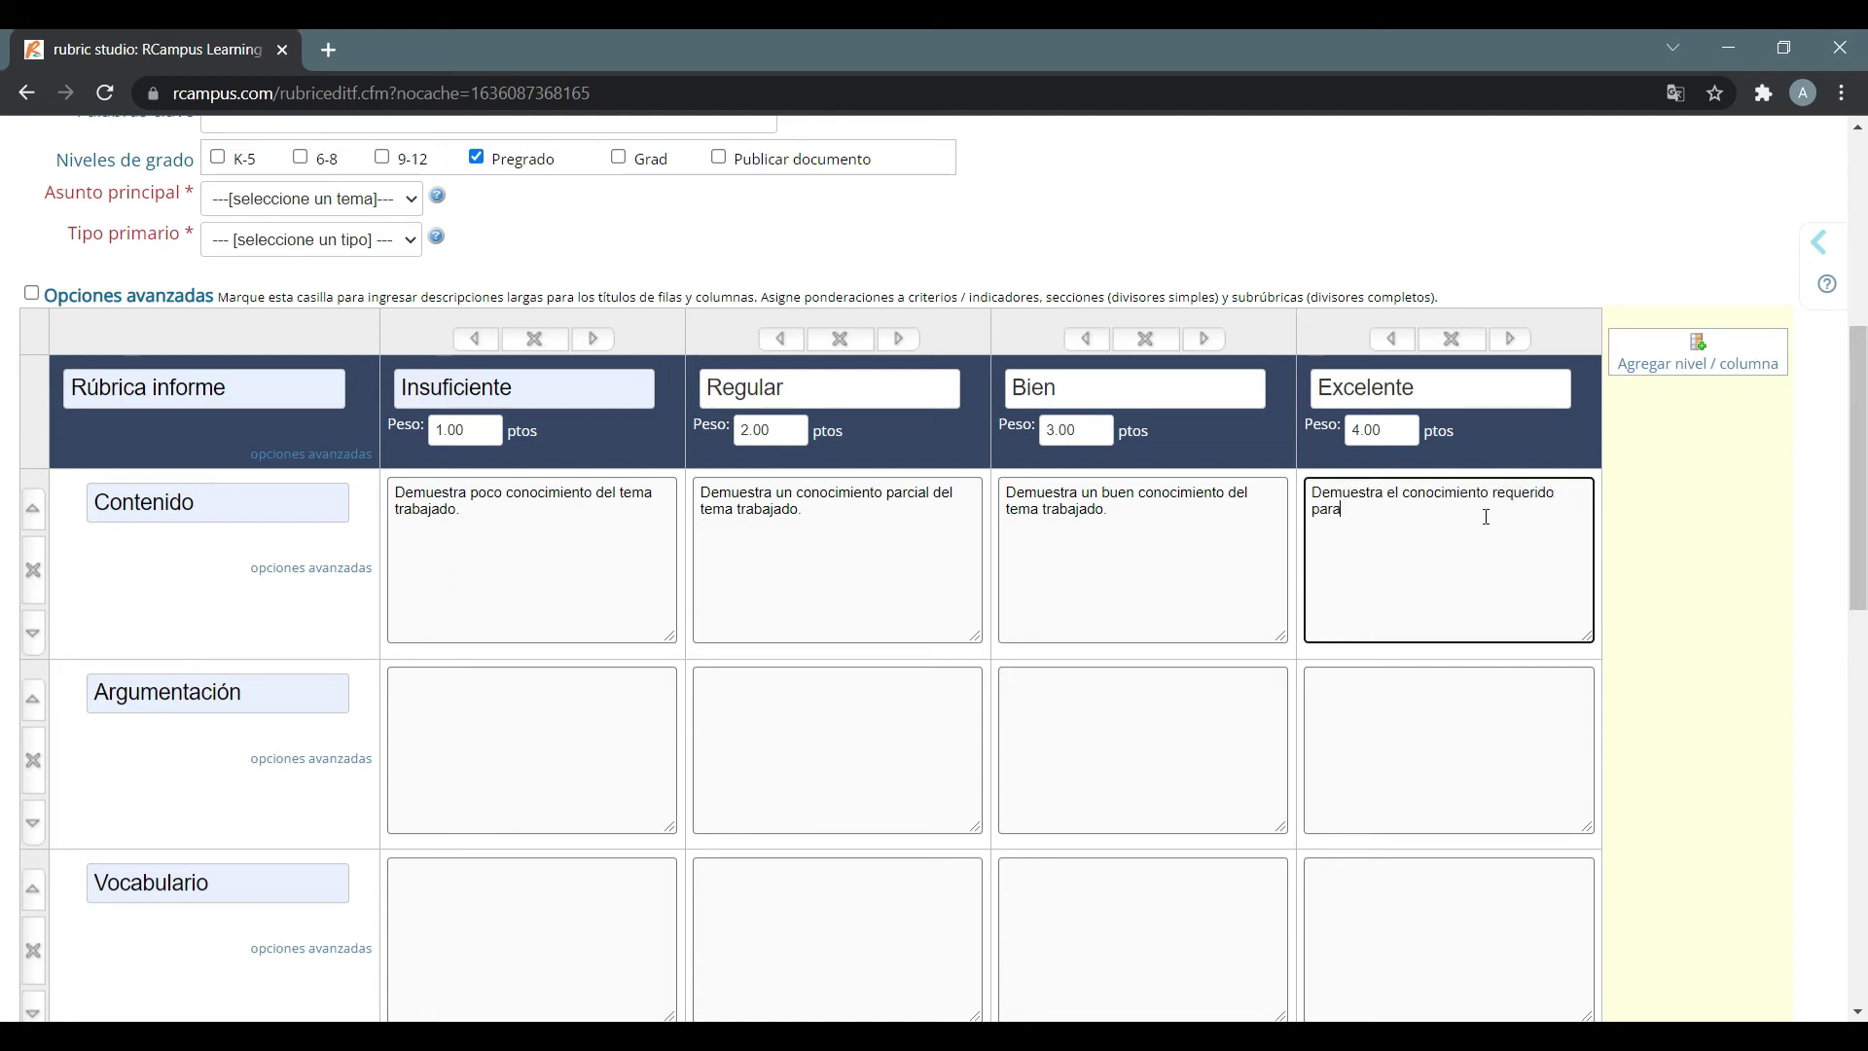
text( un excelente desarrollo del tema.)
click(1717, 542)
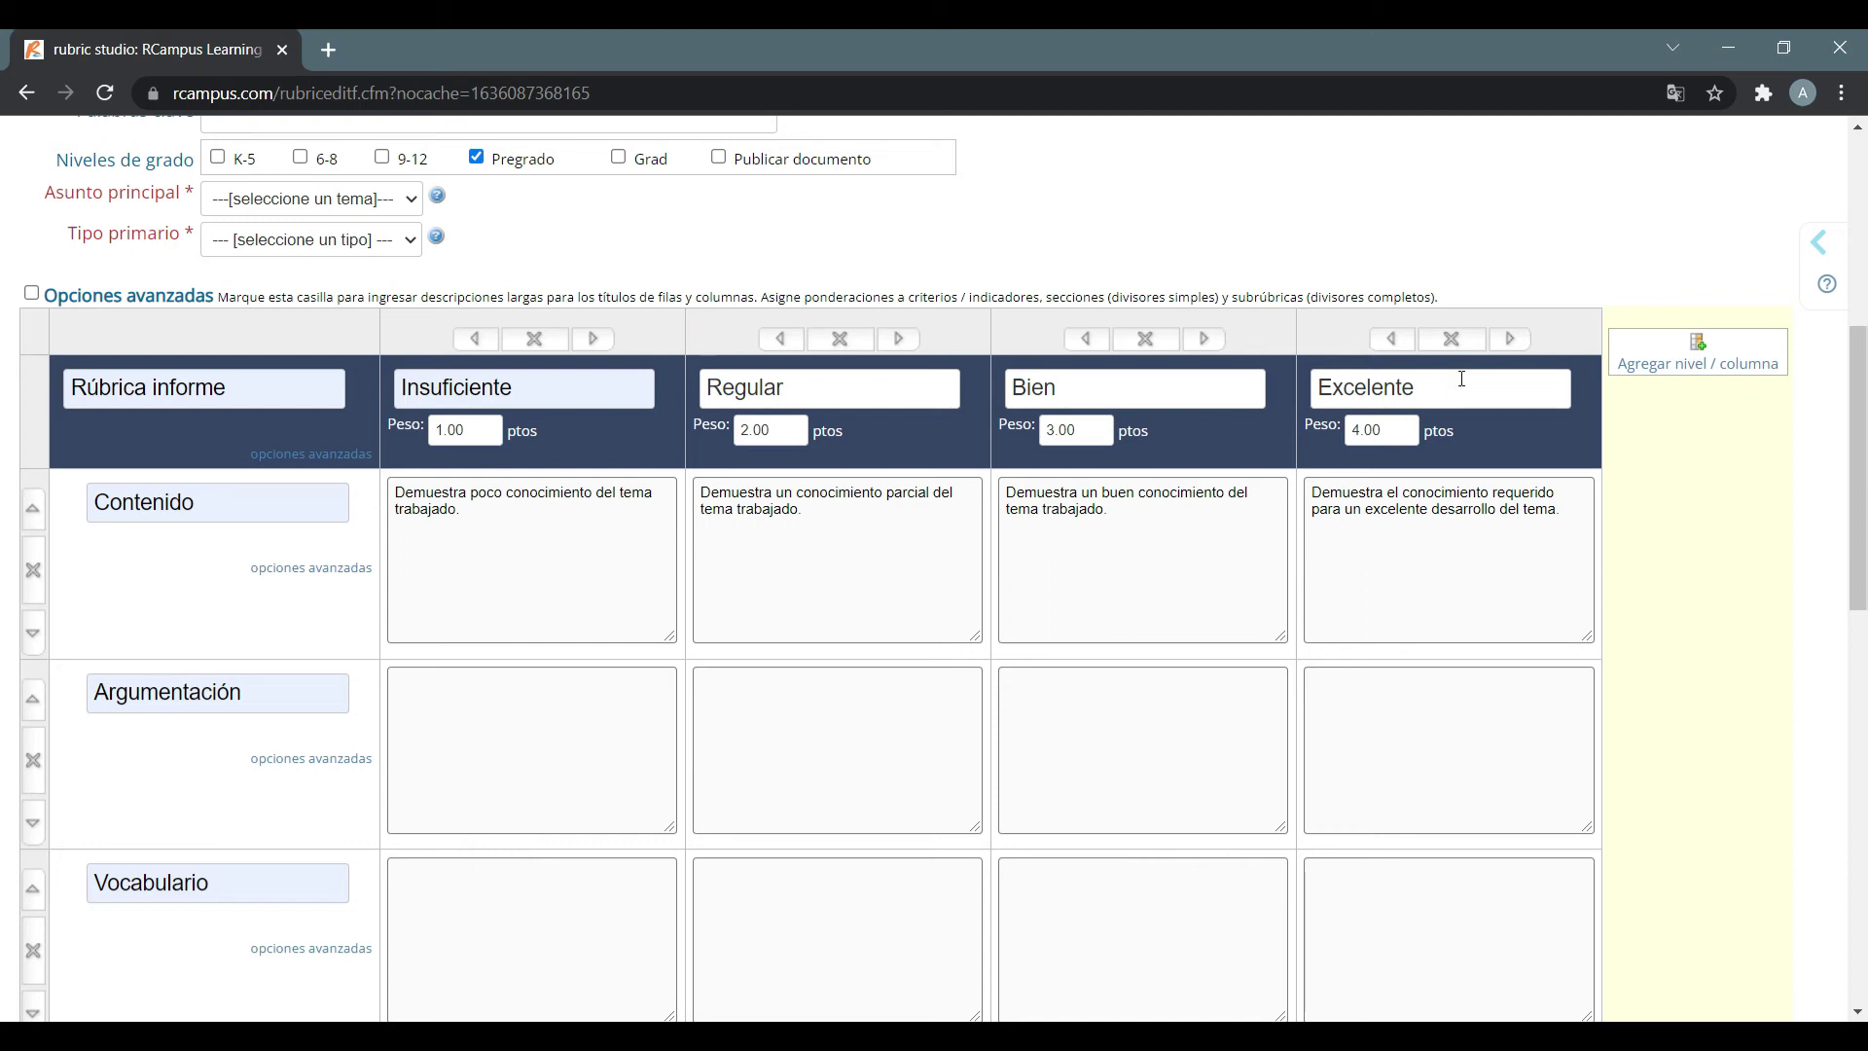
Describe Argumentación as "Argumenta los hechos. Sabe convencer." for Excelente and "Argumenta los hechos, pero no convence." for Bien
click(1389, 721)
text(Argumenta los hechos. Sabe convencer.)
click(1213, 710)
text(Argumenta los hechos, pero no convence.)
Describe Argumentación as "Desarrolla los argumentos parcialmente." for Regular and "Los argumentos y hechos no están desarrollados." for Insuficiente
click(925, 700)
text(Desarrolla los argumentos parcialmente.)
click(509, 734)
text(Los argumentos y hechos no están desarrollados.)
Describe Vocabulario as "Vocabulario deficiente, limitado y repite palabras." for Insuficiente and "El vocabulario es escaso y repite palabras." for Regular
scroll(542, 746, down, 3)
click(546, 725)
text(Vocabulario deficiente, limitado y repite palabras.)
click(779, 639)
text(El vocabulario es escaso y repite palabras.)
Describe Vocabulario as "No repite palabras, pero el vocabulario es escaso." for Bien and "No repite palabras y usa el campo semántico." for Excelente
click(1138, 681)
text(No repite palabras, pero el vocabulario es escaso.)
click(1441, 669)
text(No repite palabras y usa el campo semántico.)
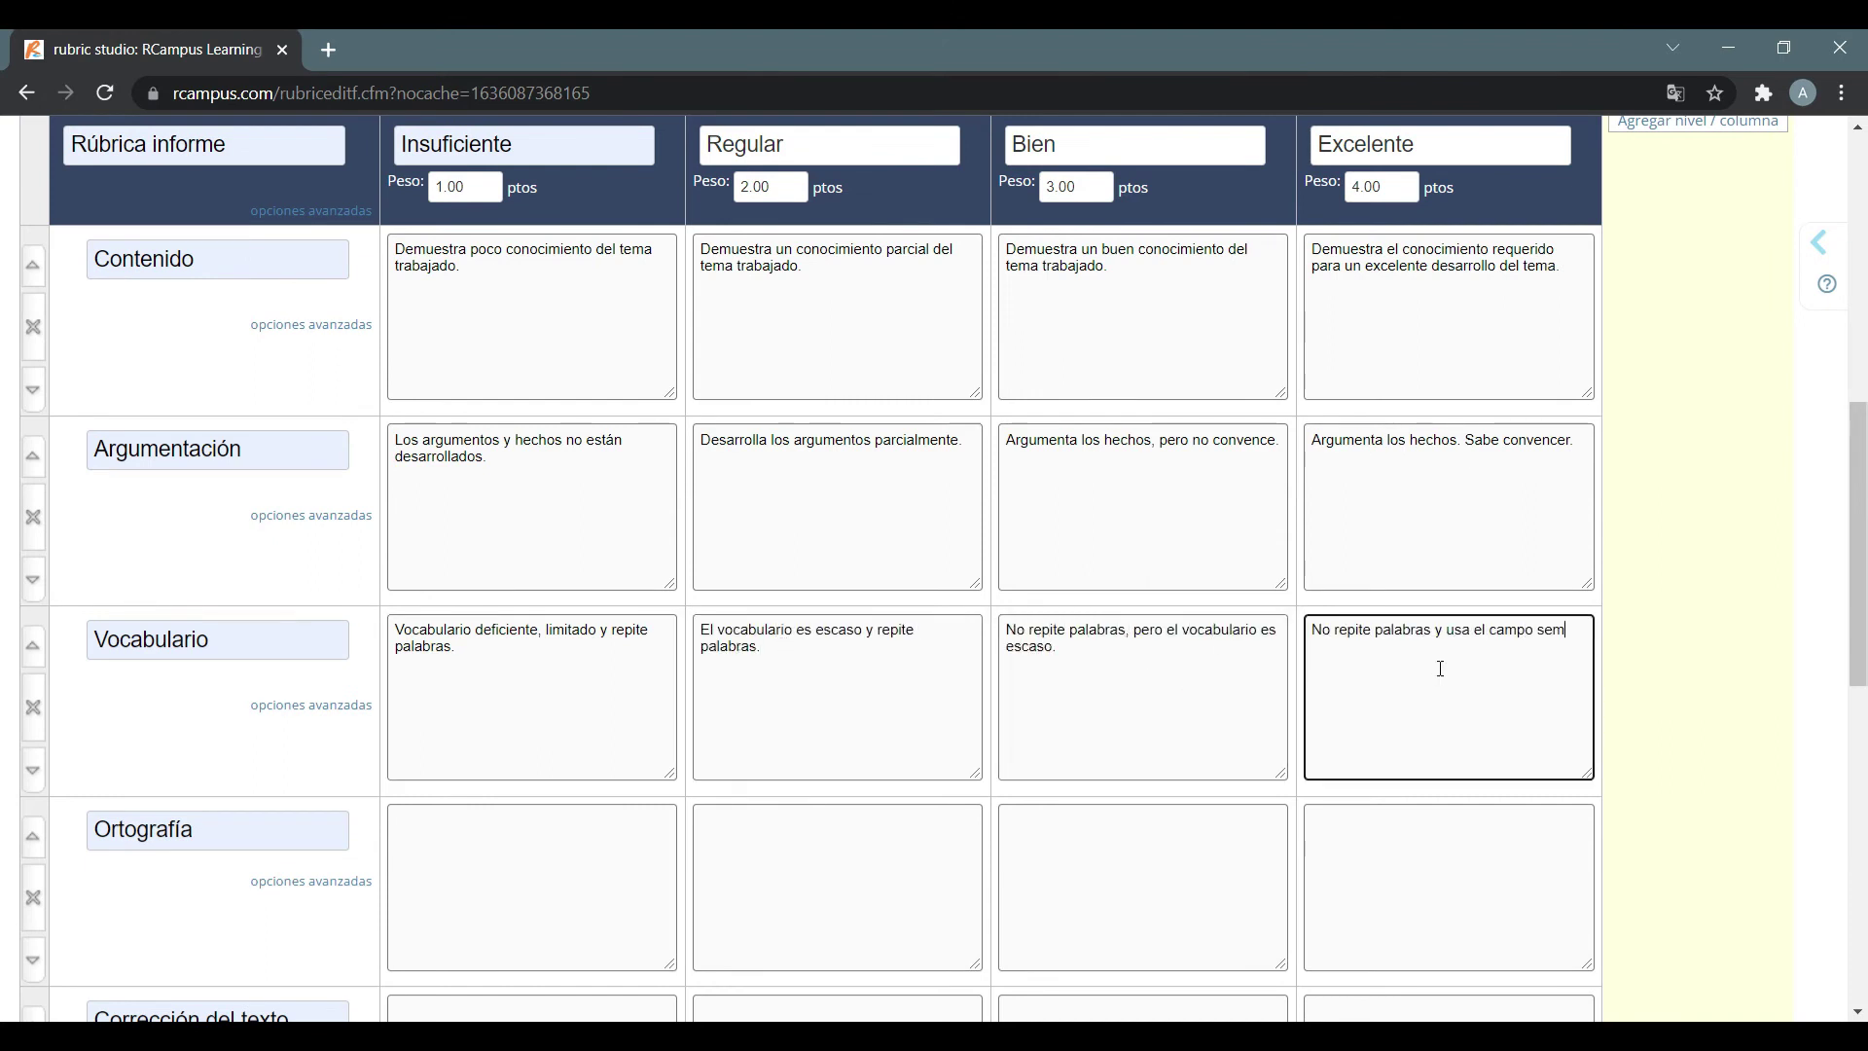
Describe Ortografía from Insuficiente to Excelente as "Comete más de 10 faltas.", "Comete menos de 10 faltas.", "Comete menos de 5 faltas." and "No comete ninguna falta."
scroll(1441, 668, down, 3)
click(642, 625)
text(Comete más de 10 faltas.)
click(826, 596)
text(Comete menos de 10 faltas.)
click(1099, 604)
text(Comete menos de 5 faltas.)
click(1440, 642)
text(No comete ninguna falta.)
Describe Corrección del texto from Excelente to Insuficiente as "Limpieza, grafía correcta.", "Grafía correcta, pero no limpia.", "Grafía incorrecta, pero limpia" and "Grafía incorrecta, y no limpia."
click(1480, 792)
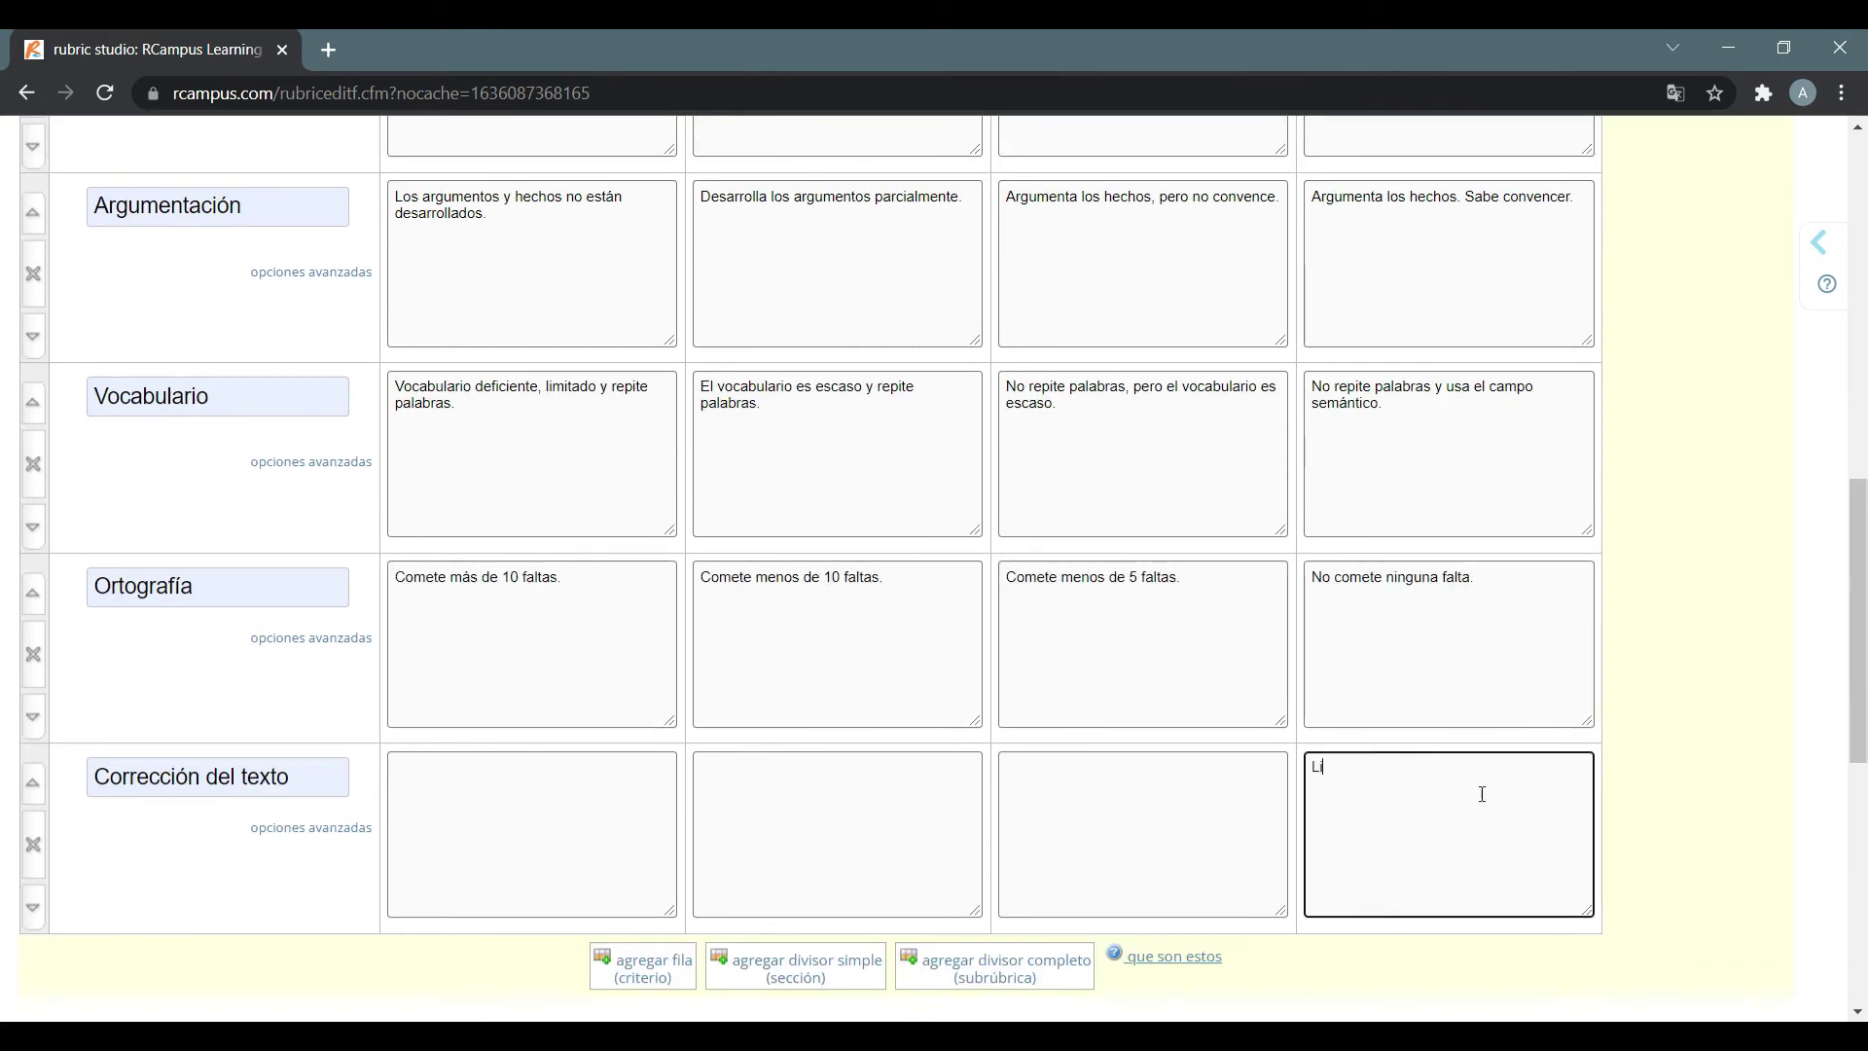
text(Limpieza, grafía correcta.)
click(1180, 763)
text(Grafía correcta, pero no limpia.)
click(809, 797)
text(Grafía incorrecta, pero limpia.)
click(533, 807)
text(Grafía incorrecta, y no limpia.)
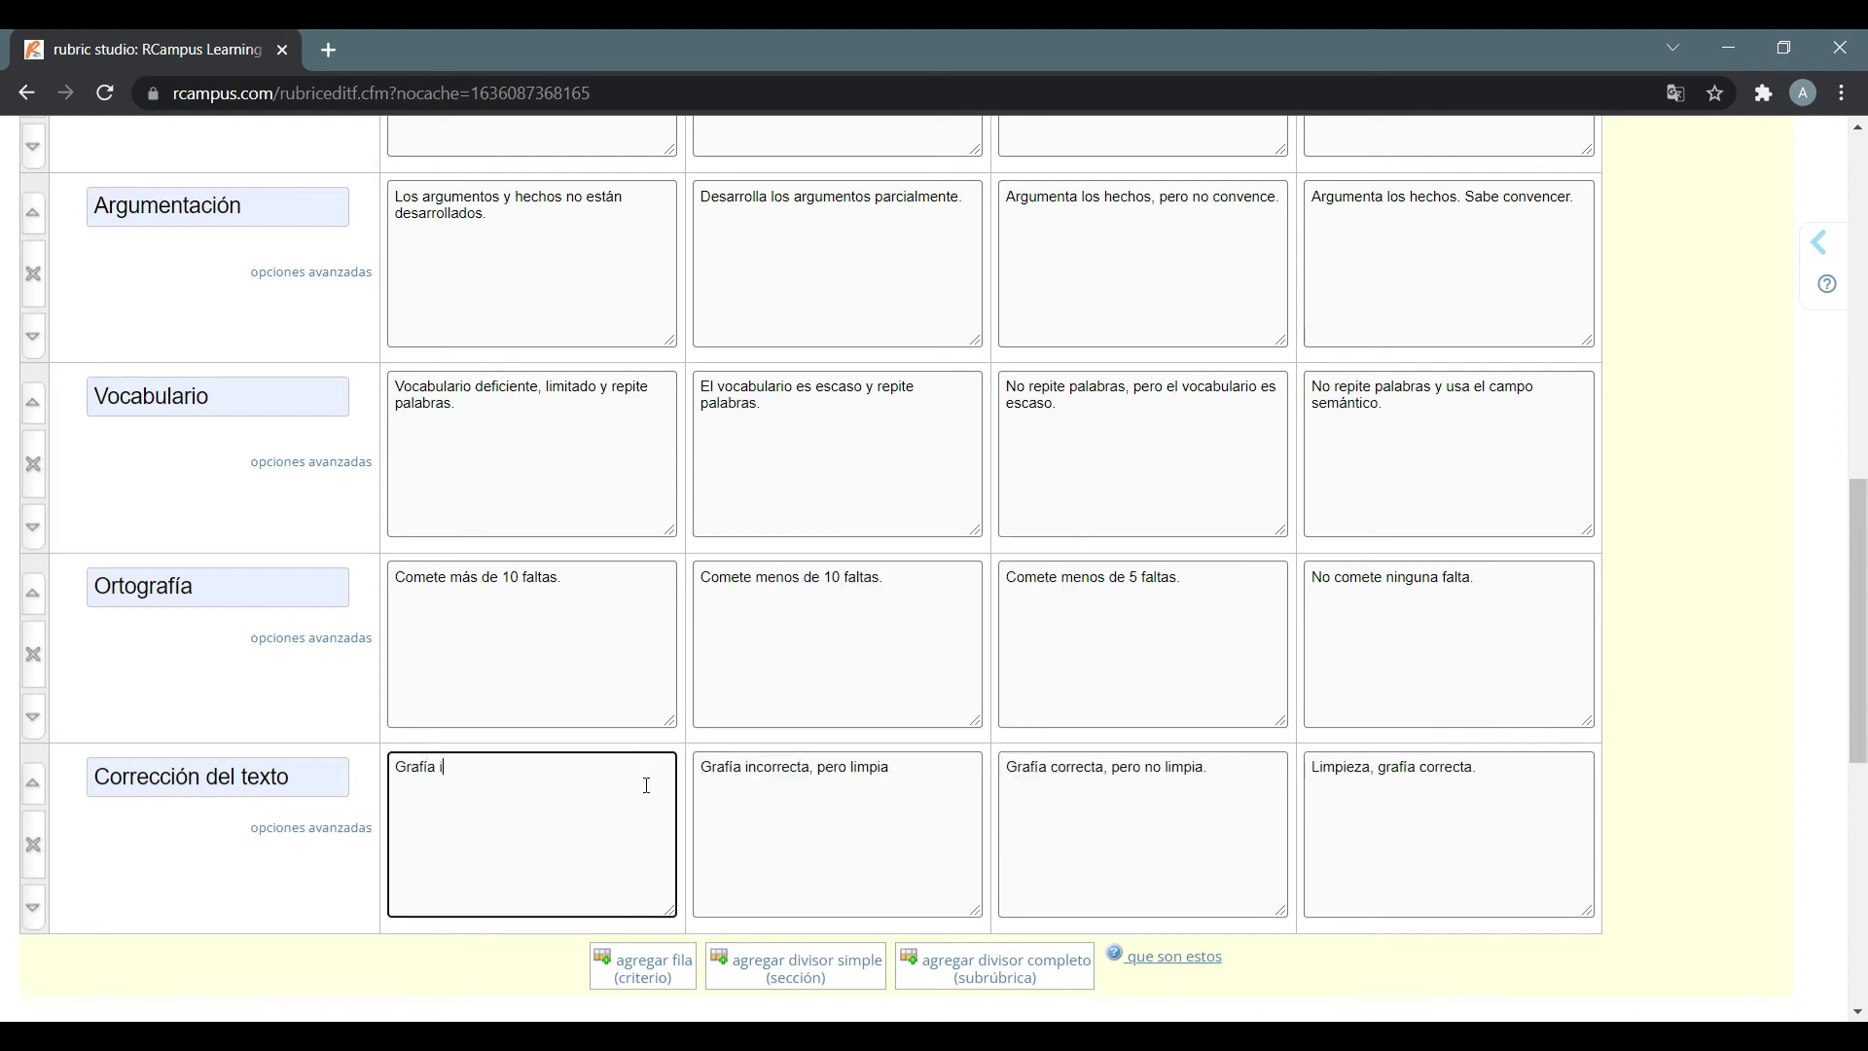
Set the rubric's primary subject to Humanidades and its primary type to Otro
scroll(533, 807, up, 10)
click(311, 726)
click(300, 409)
Save the completed rubric with its existing status and gallery settings, and look over the saved evaluation table
scroll(1514, 676, down, 7)
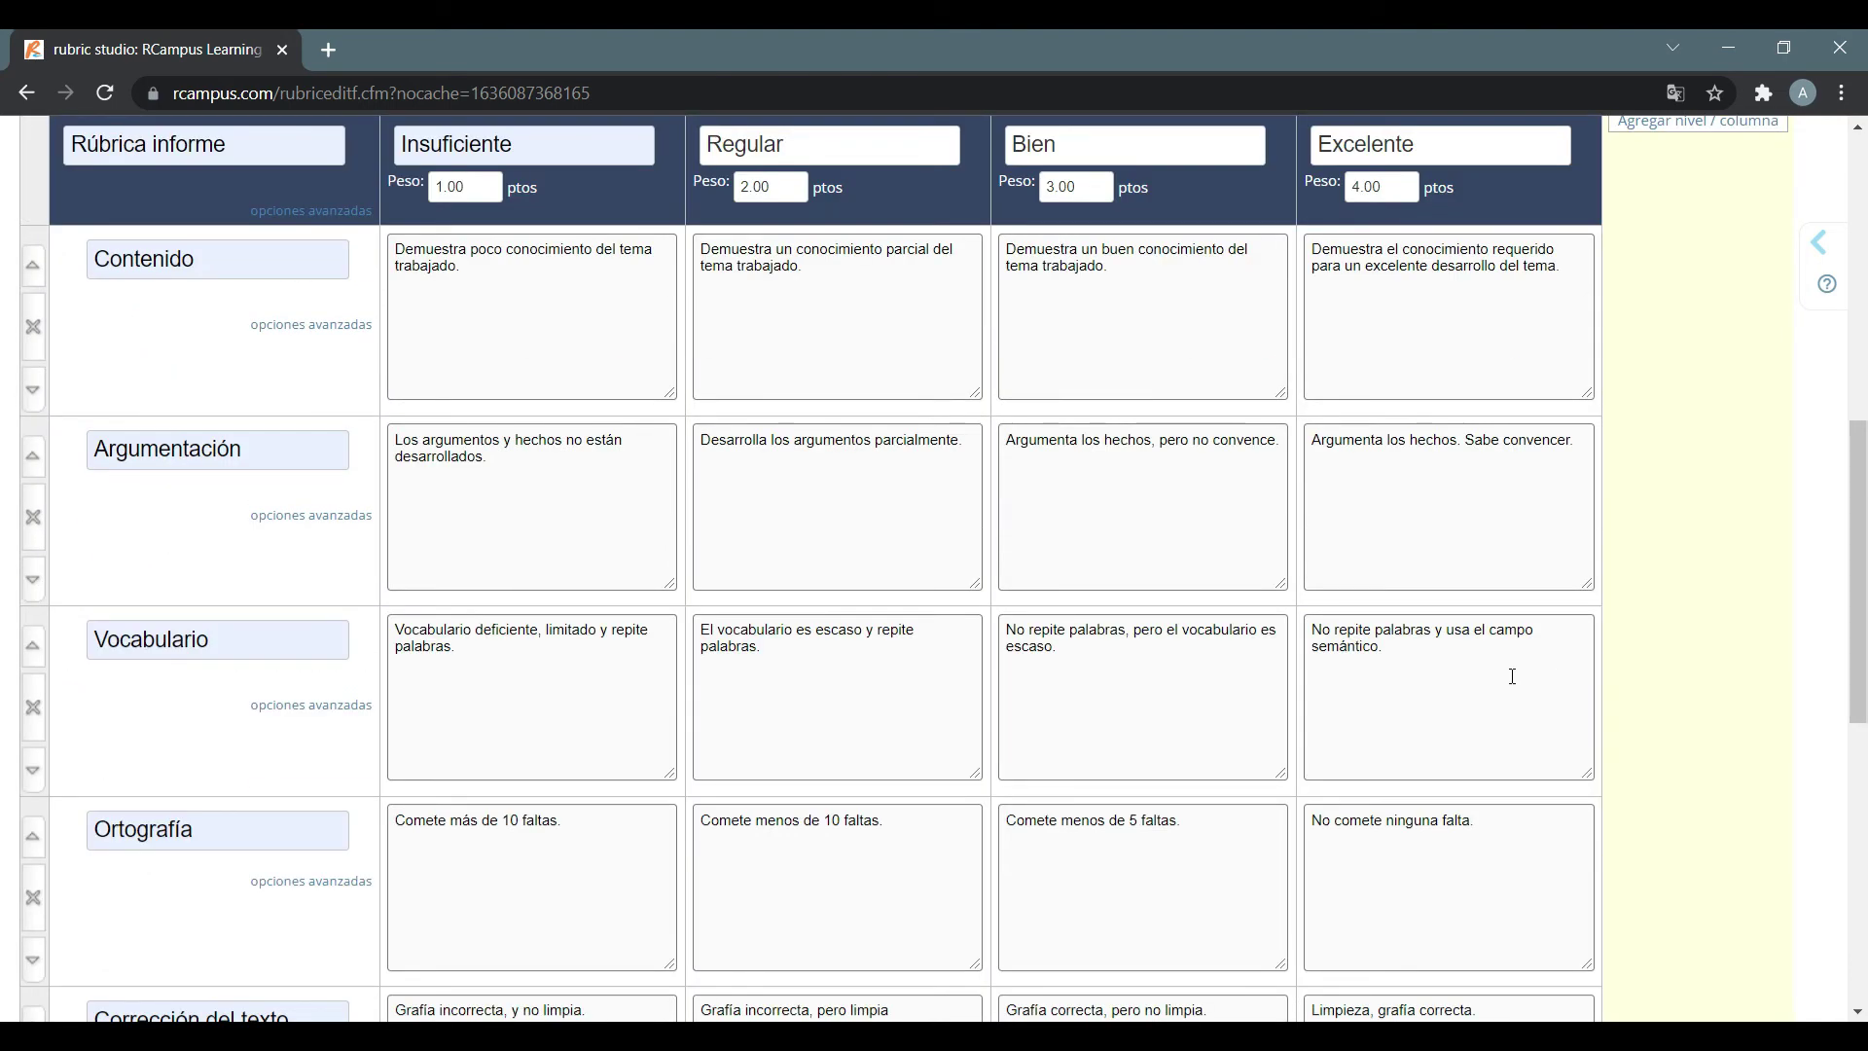
scroll(1514, 675, down, 3)
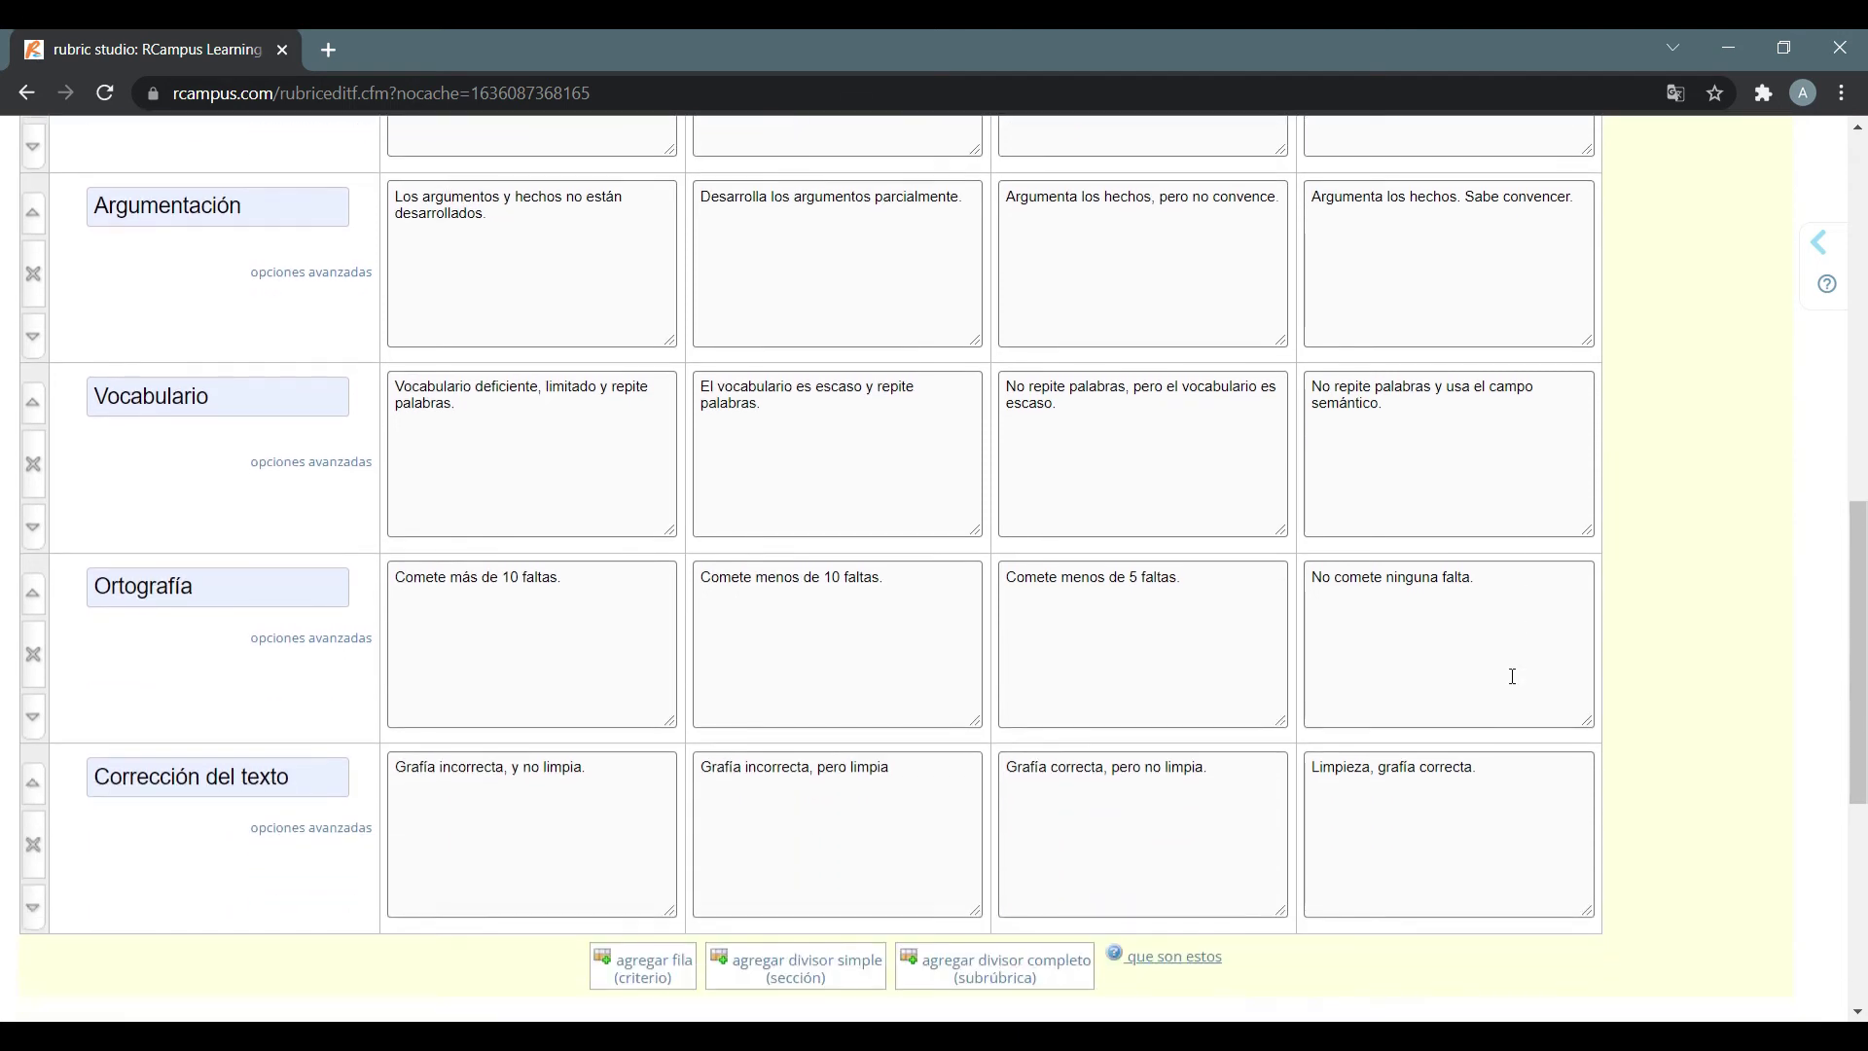
scroll(1512, 672, down, 3)
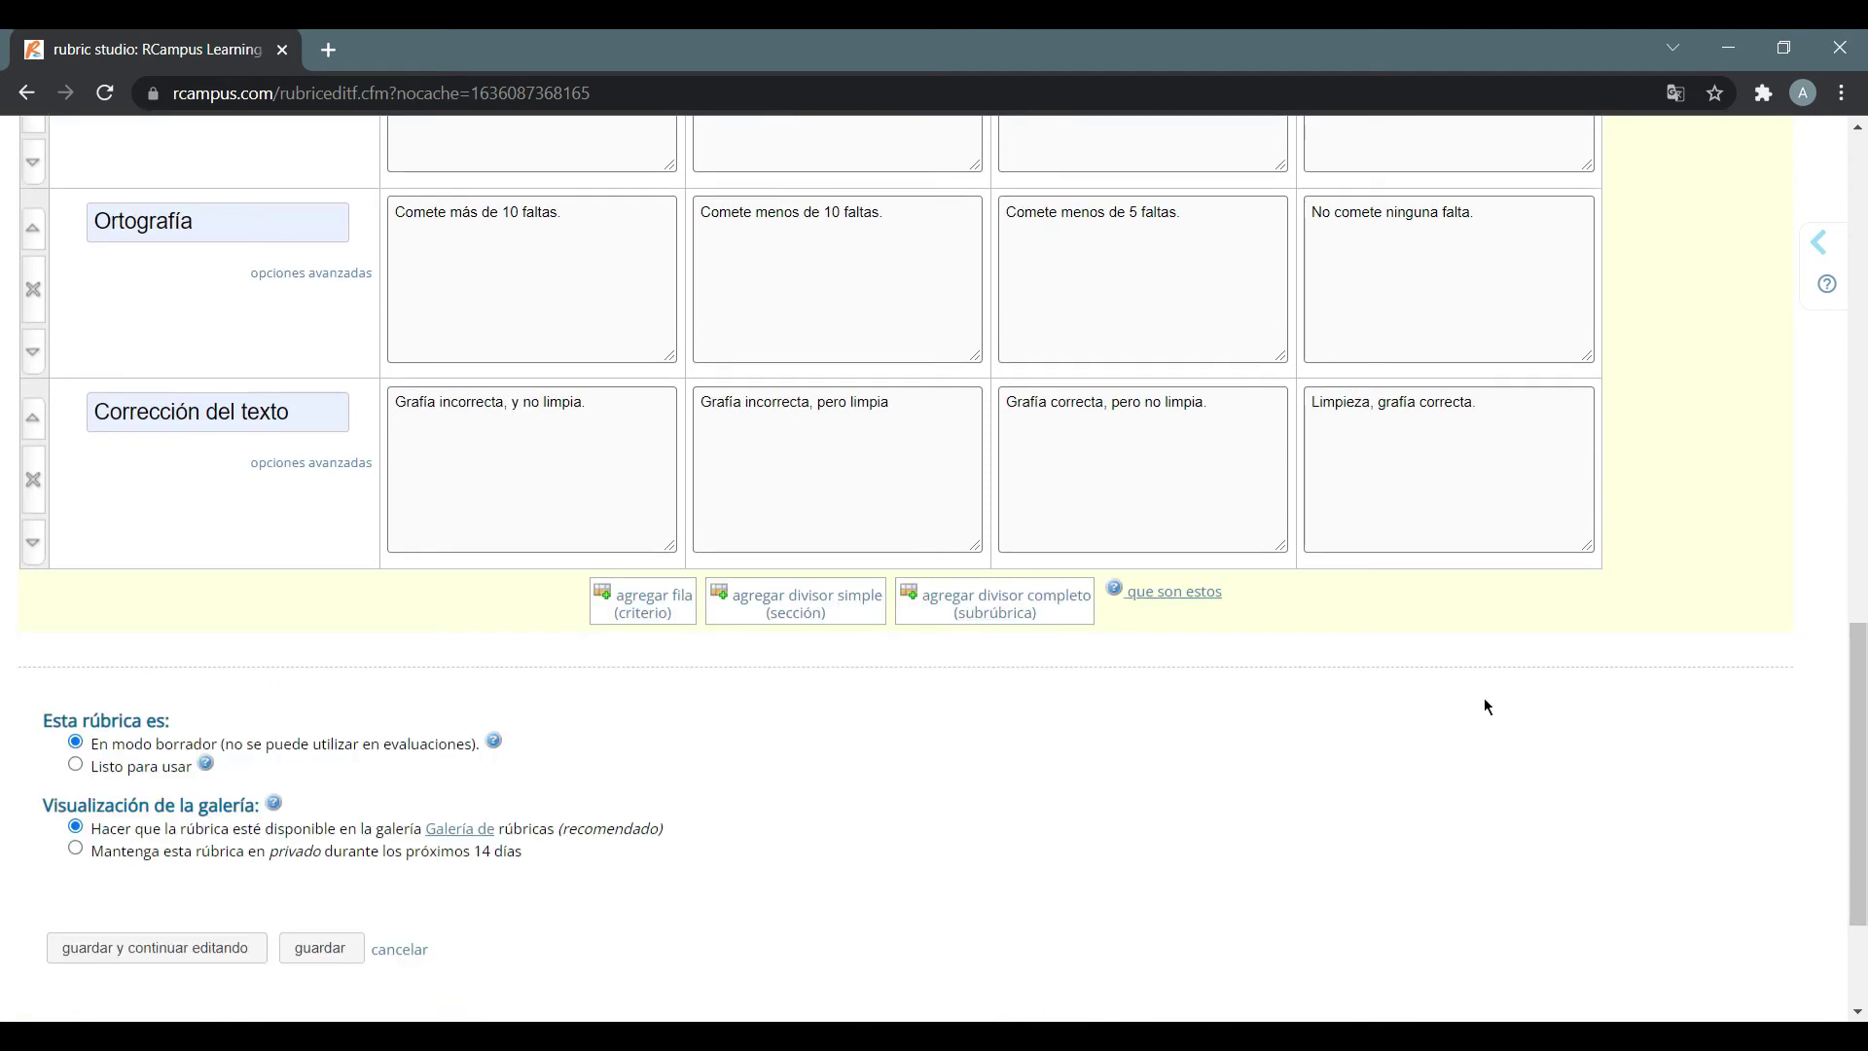
click(324, 949)
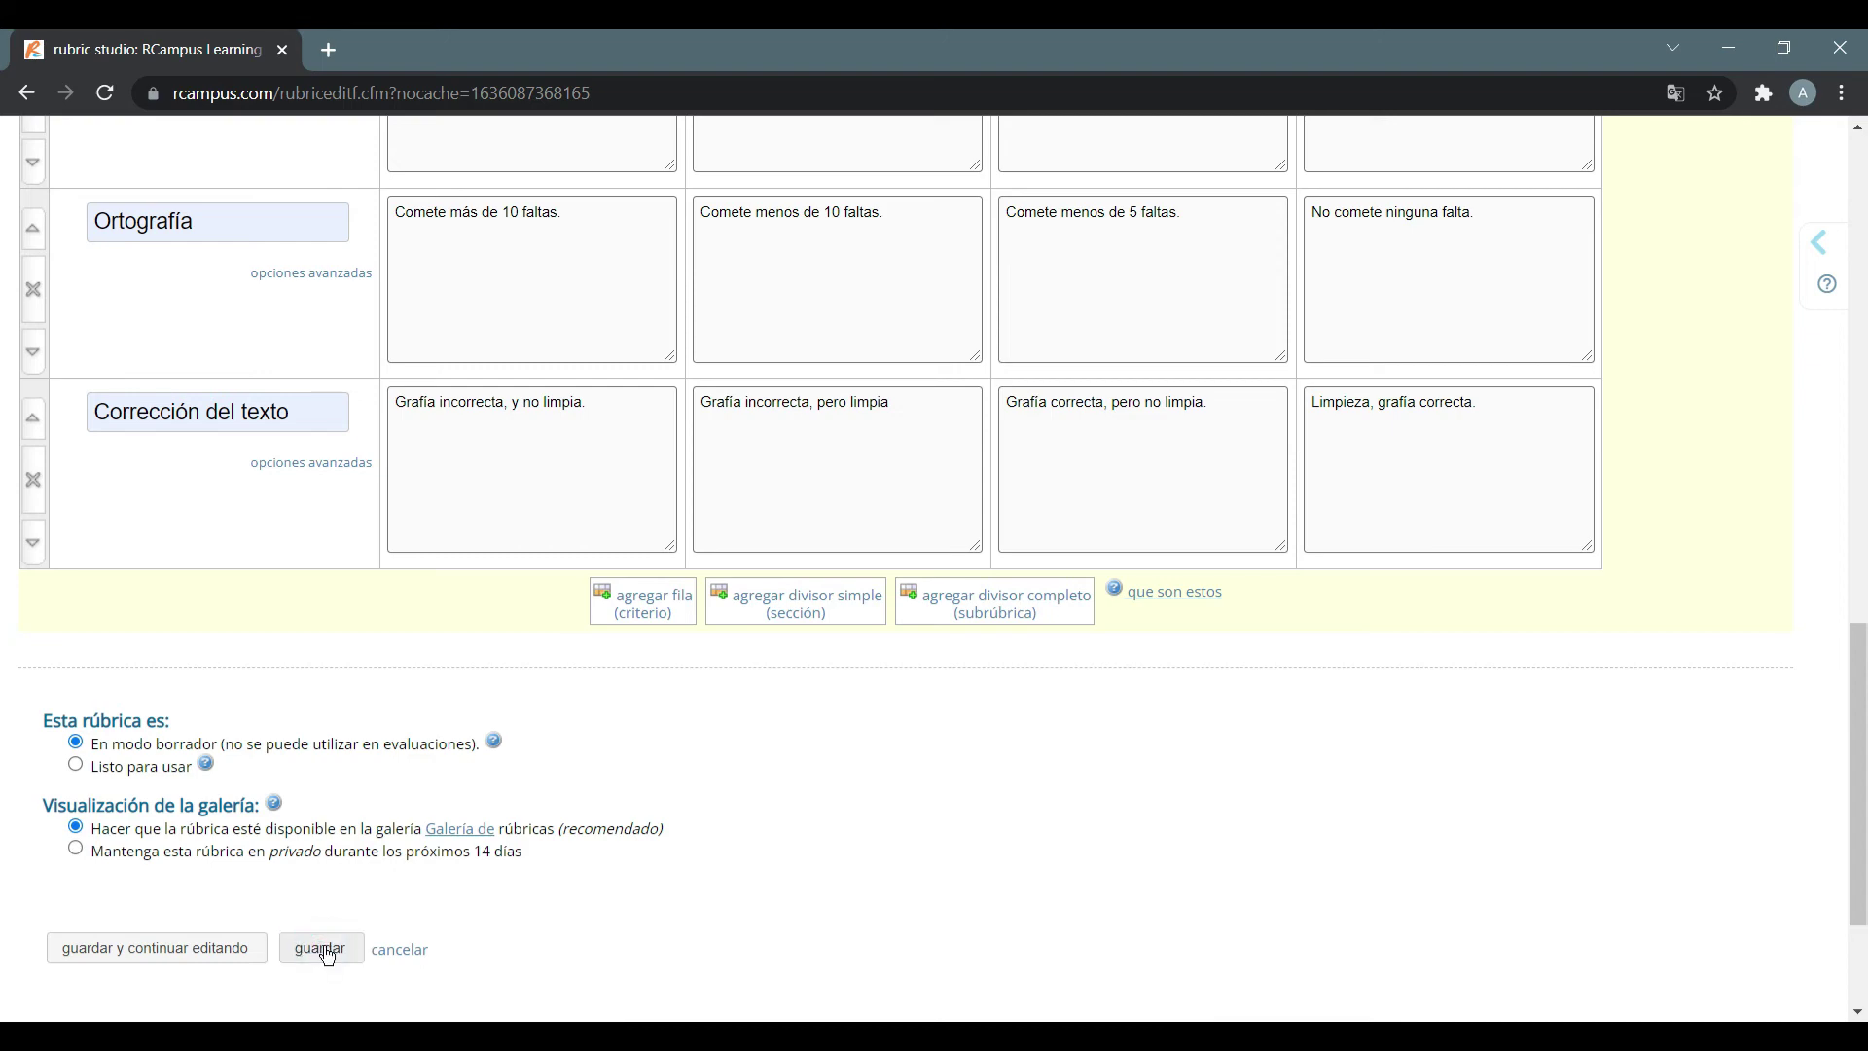
scroll(881, 896, down, 5)
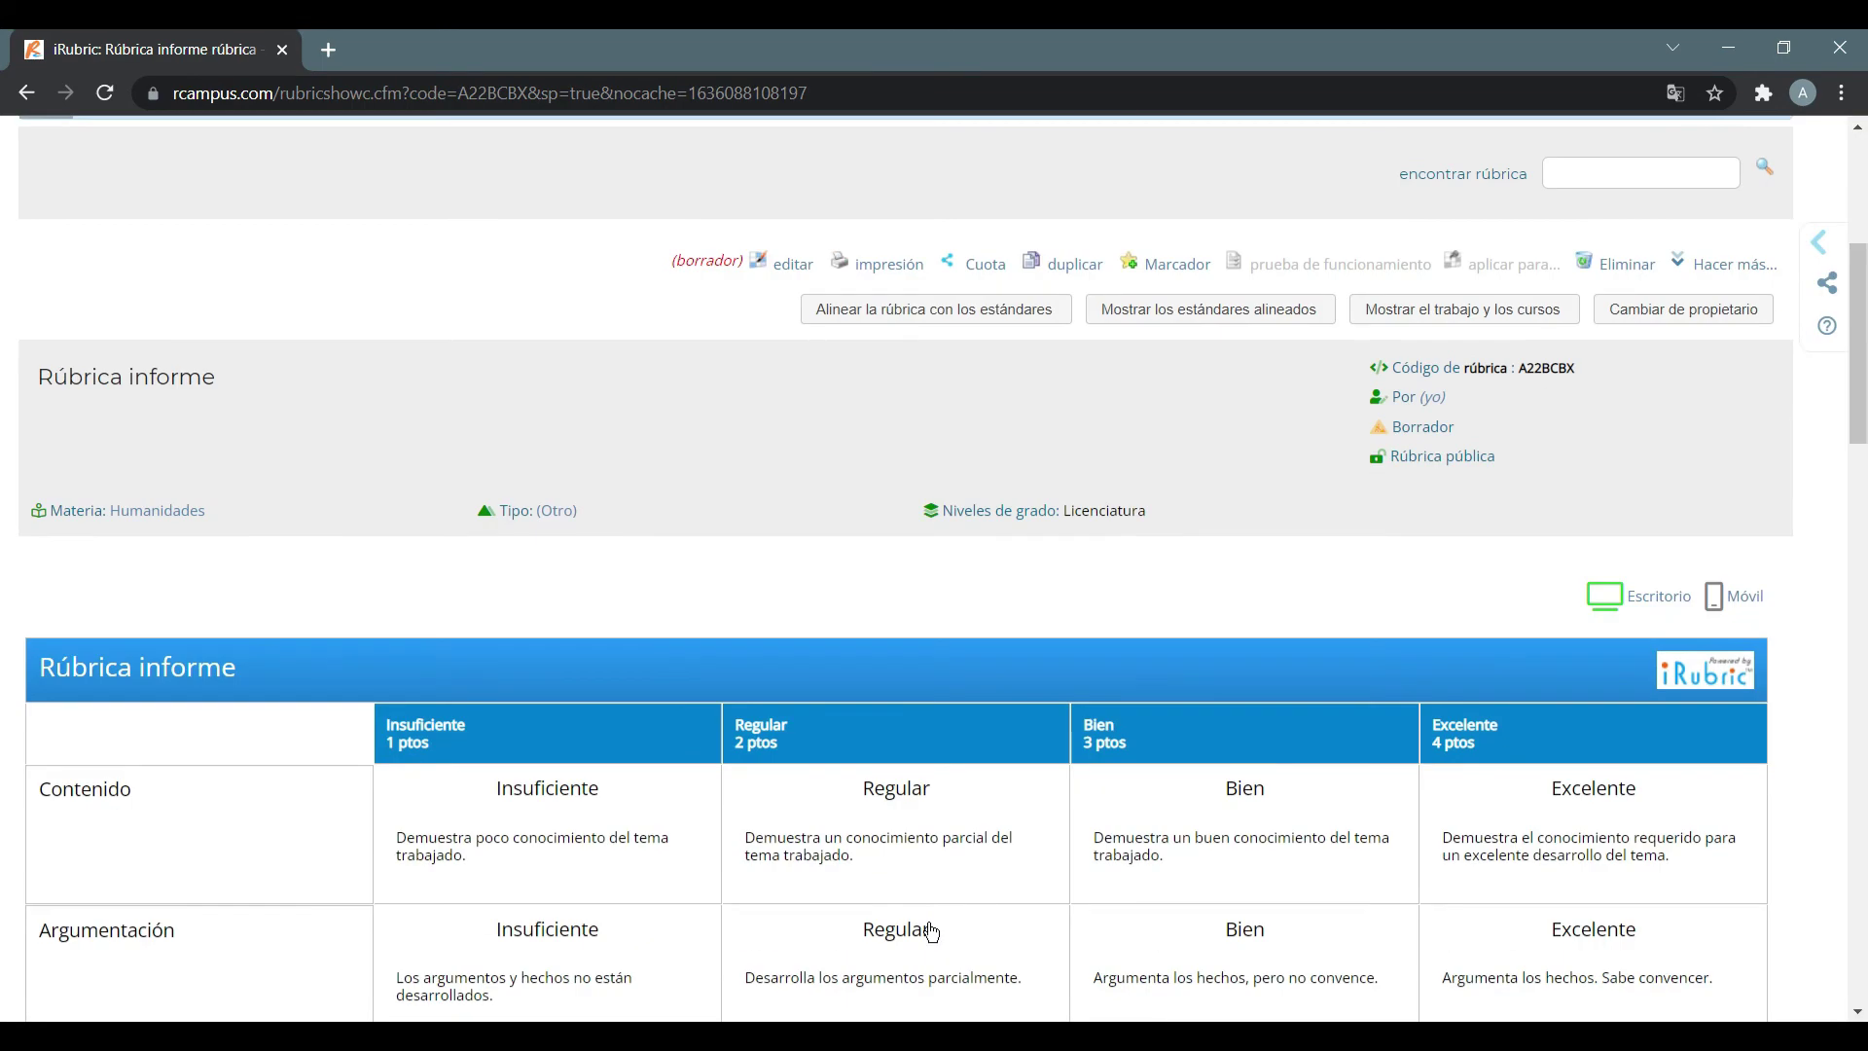
scroll(931, 933, down, 3)
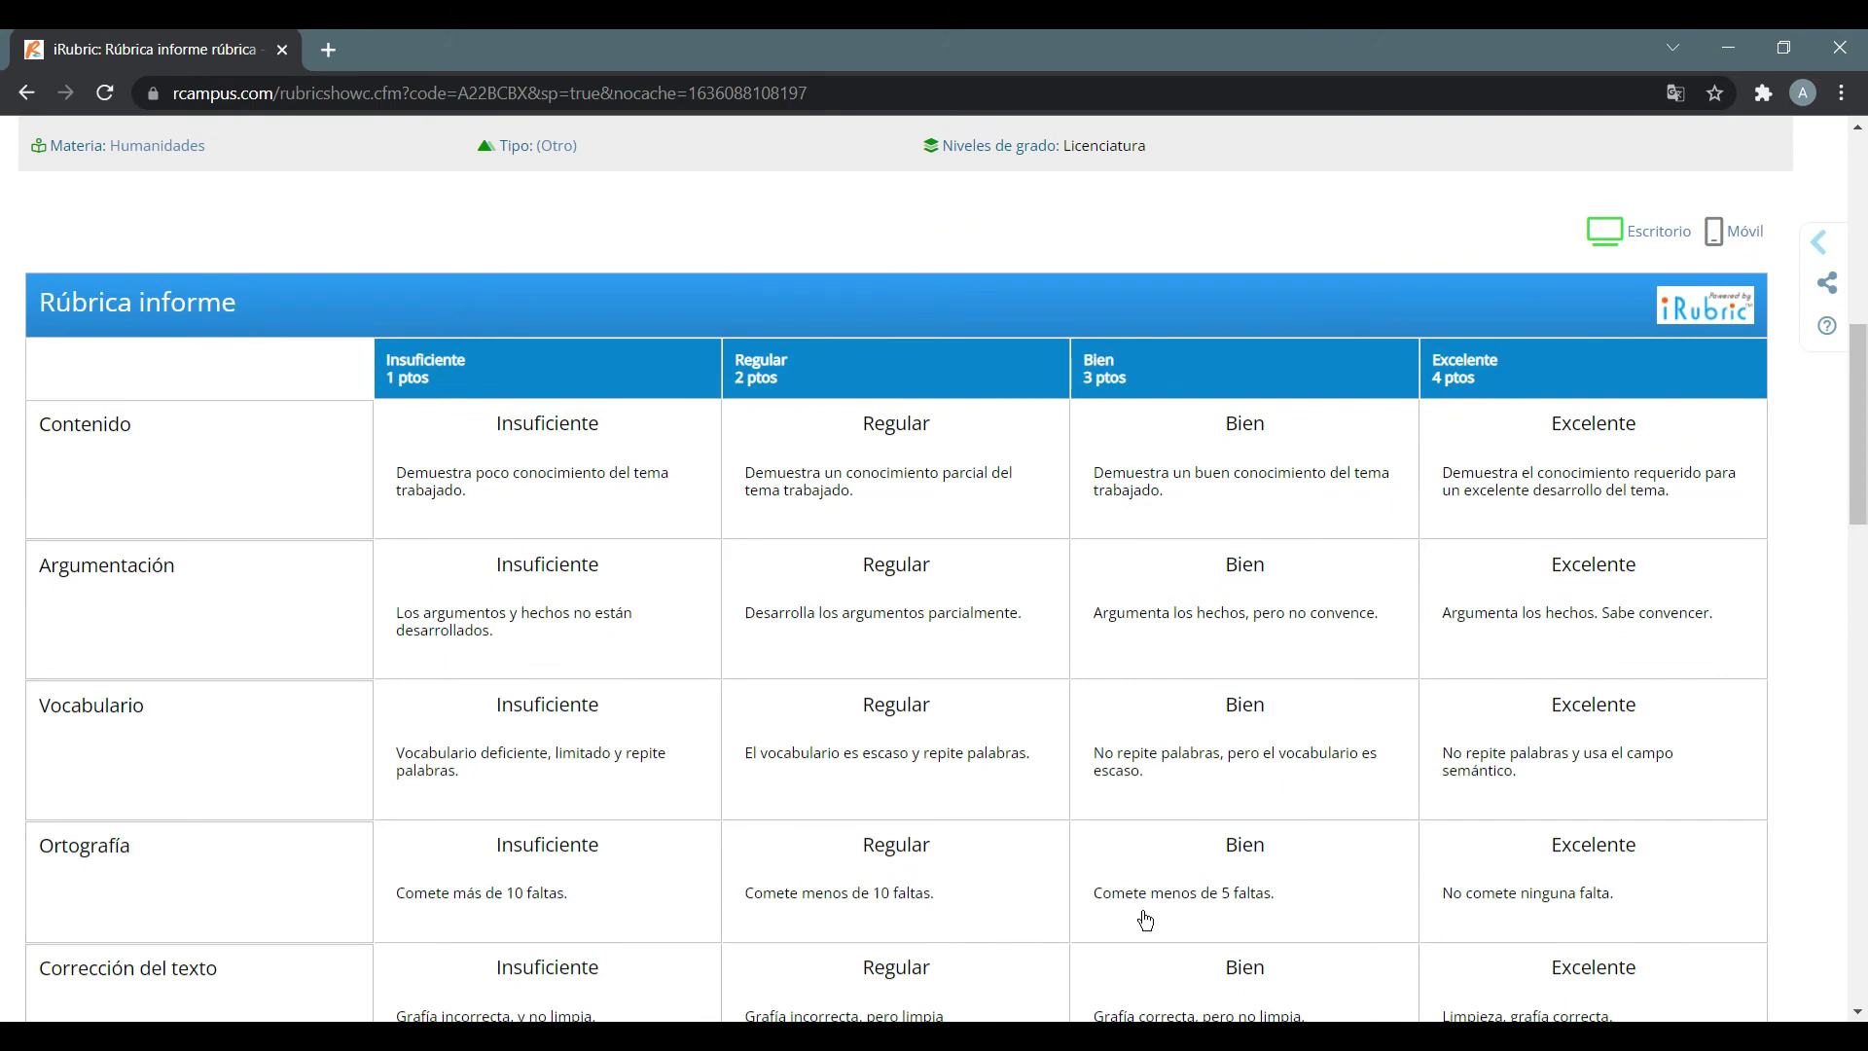
Open the printable version of Rúbrica informe with the existing print settings, leaving room for the student's name
scroll(1146, 923, down, 3)
scroll(1168, 876, up, 8)
scroll(1199, 822, down, 1)
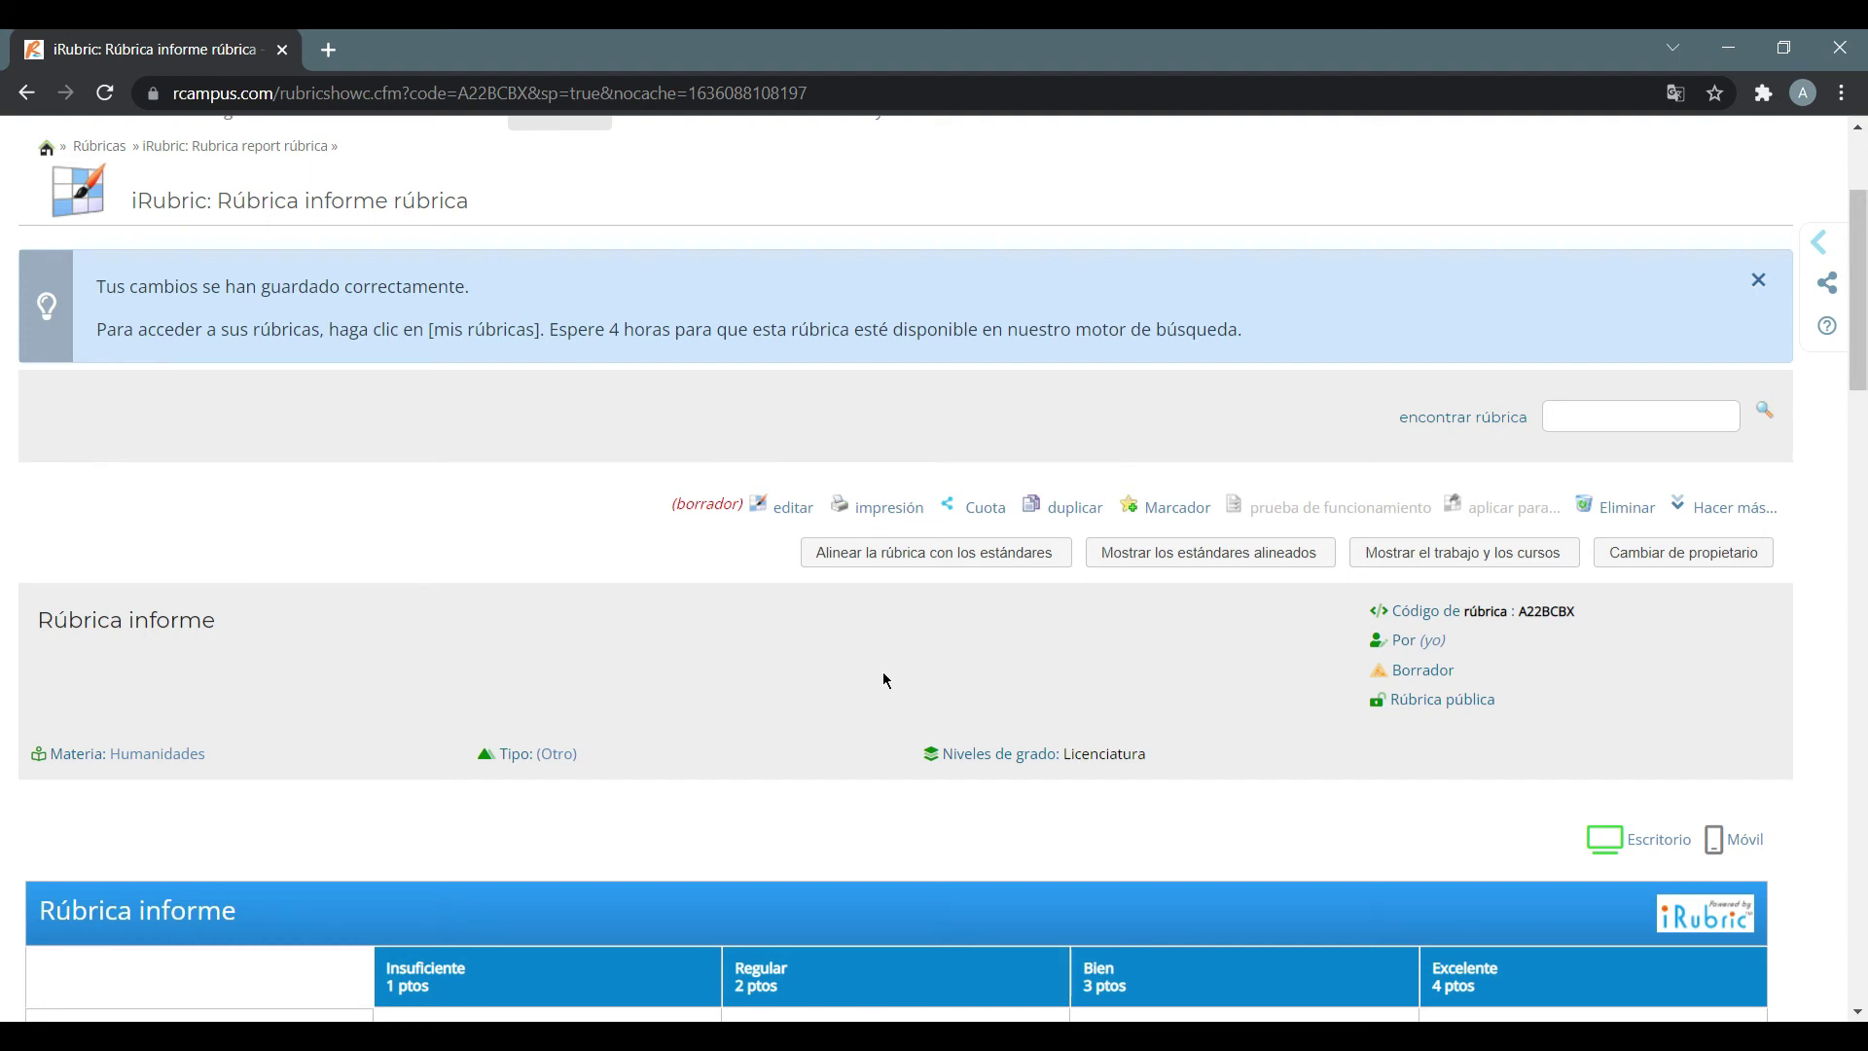
click(888, 508)
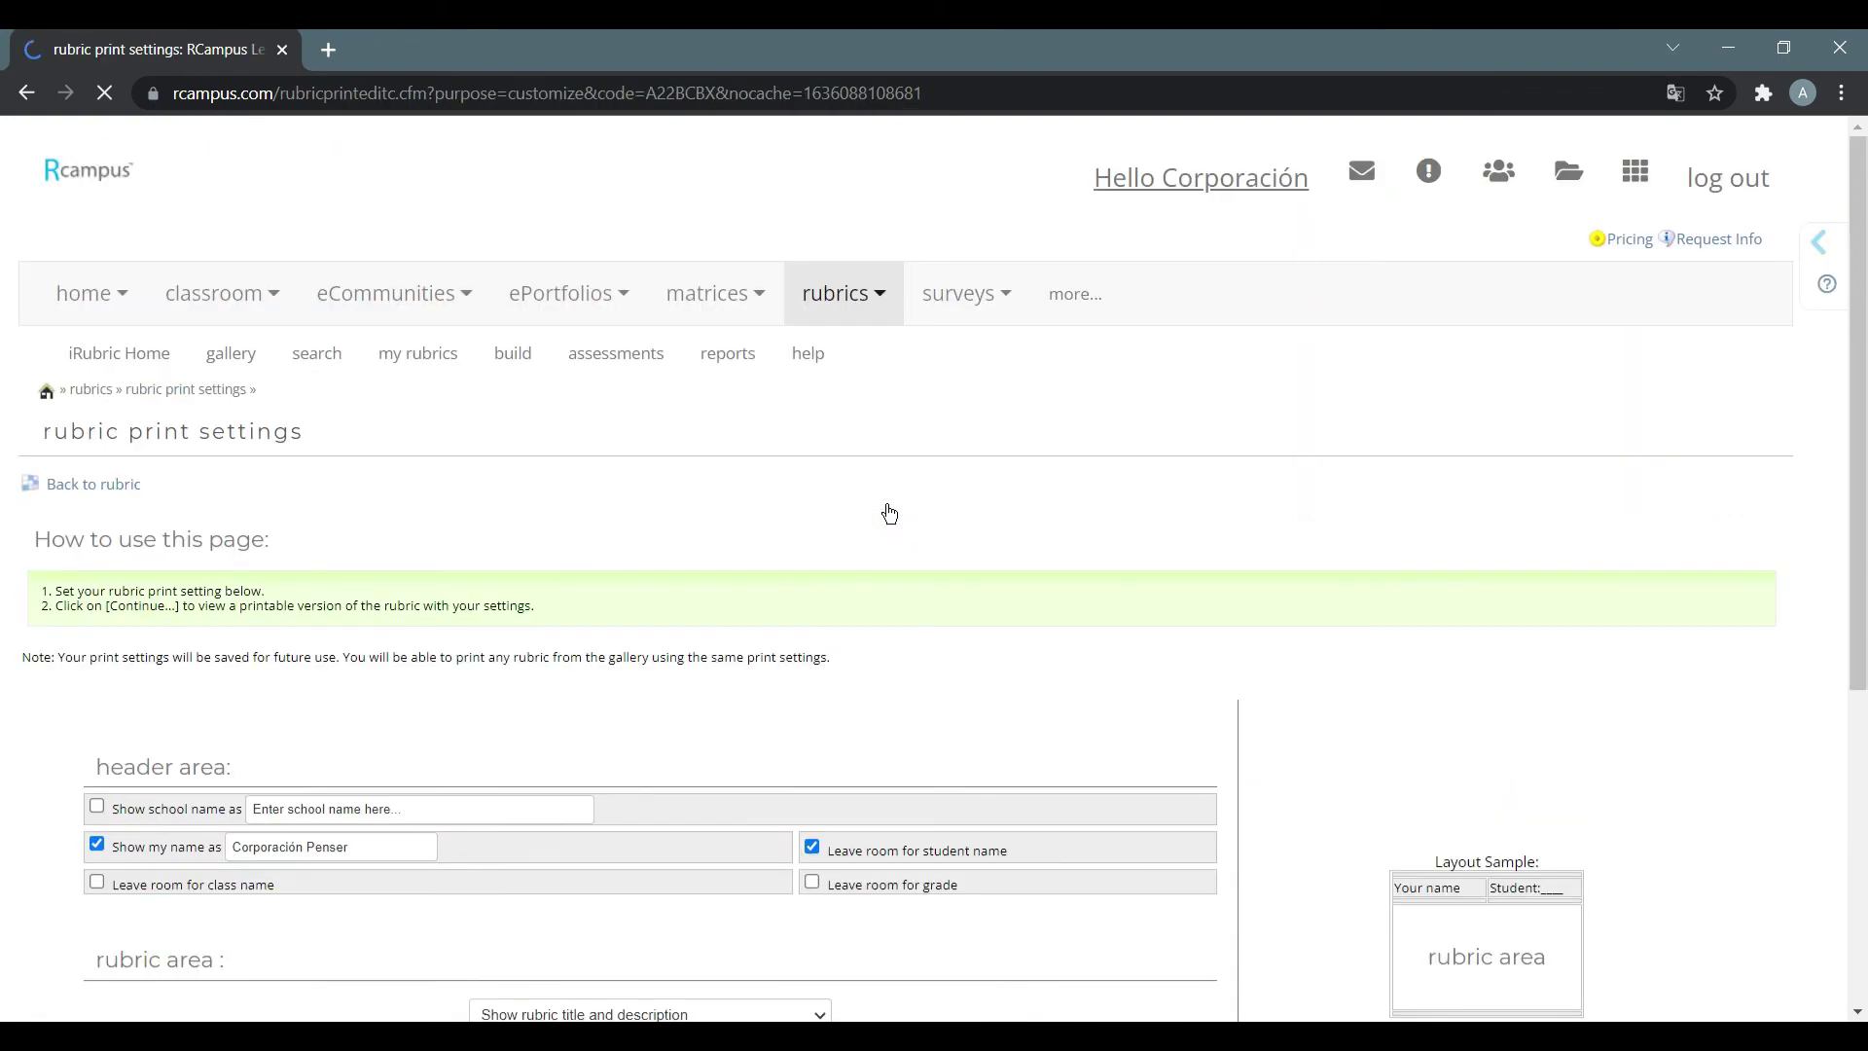
scroll(1175, 590, down, 4)
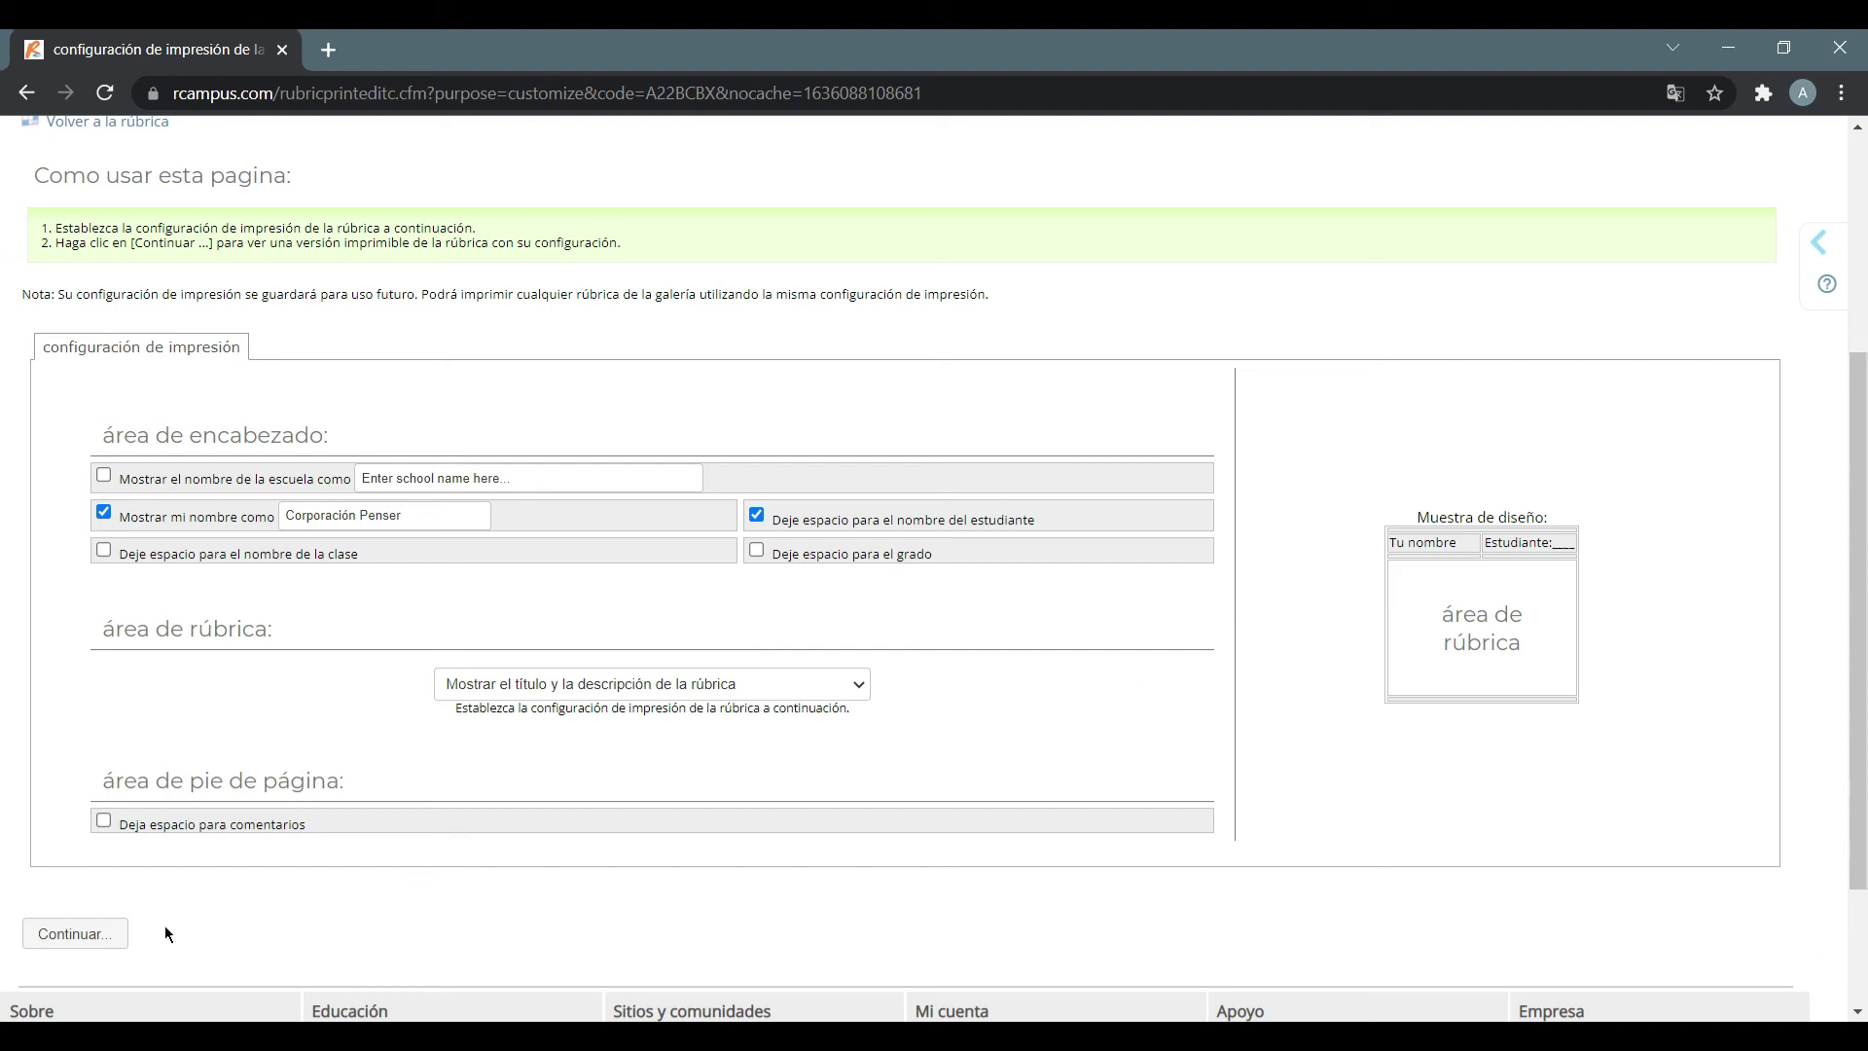
click(102, 934)
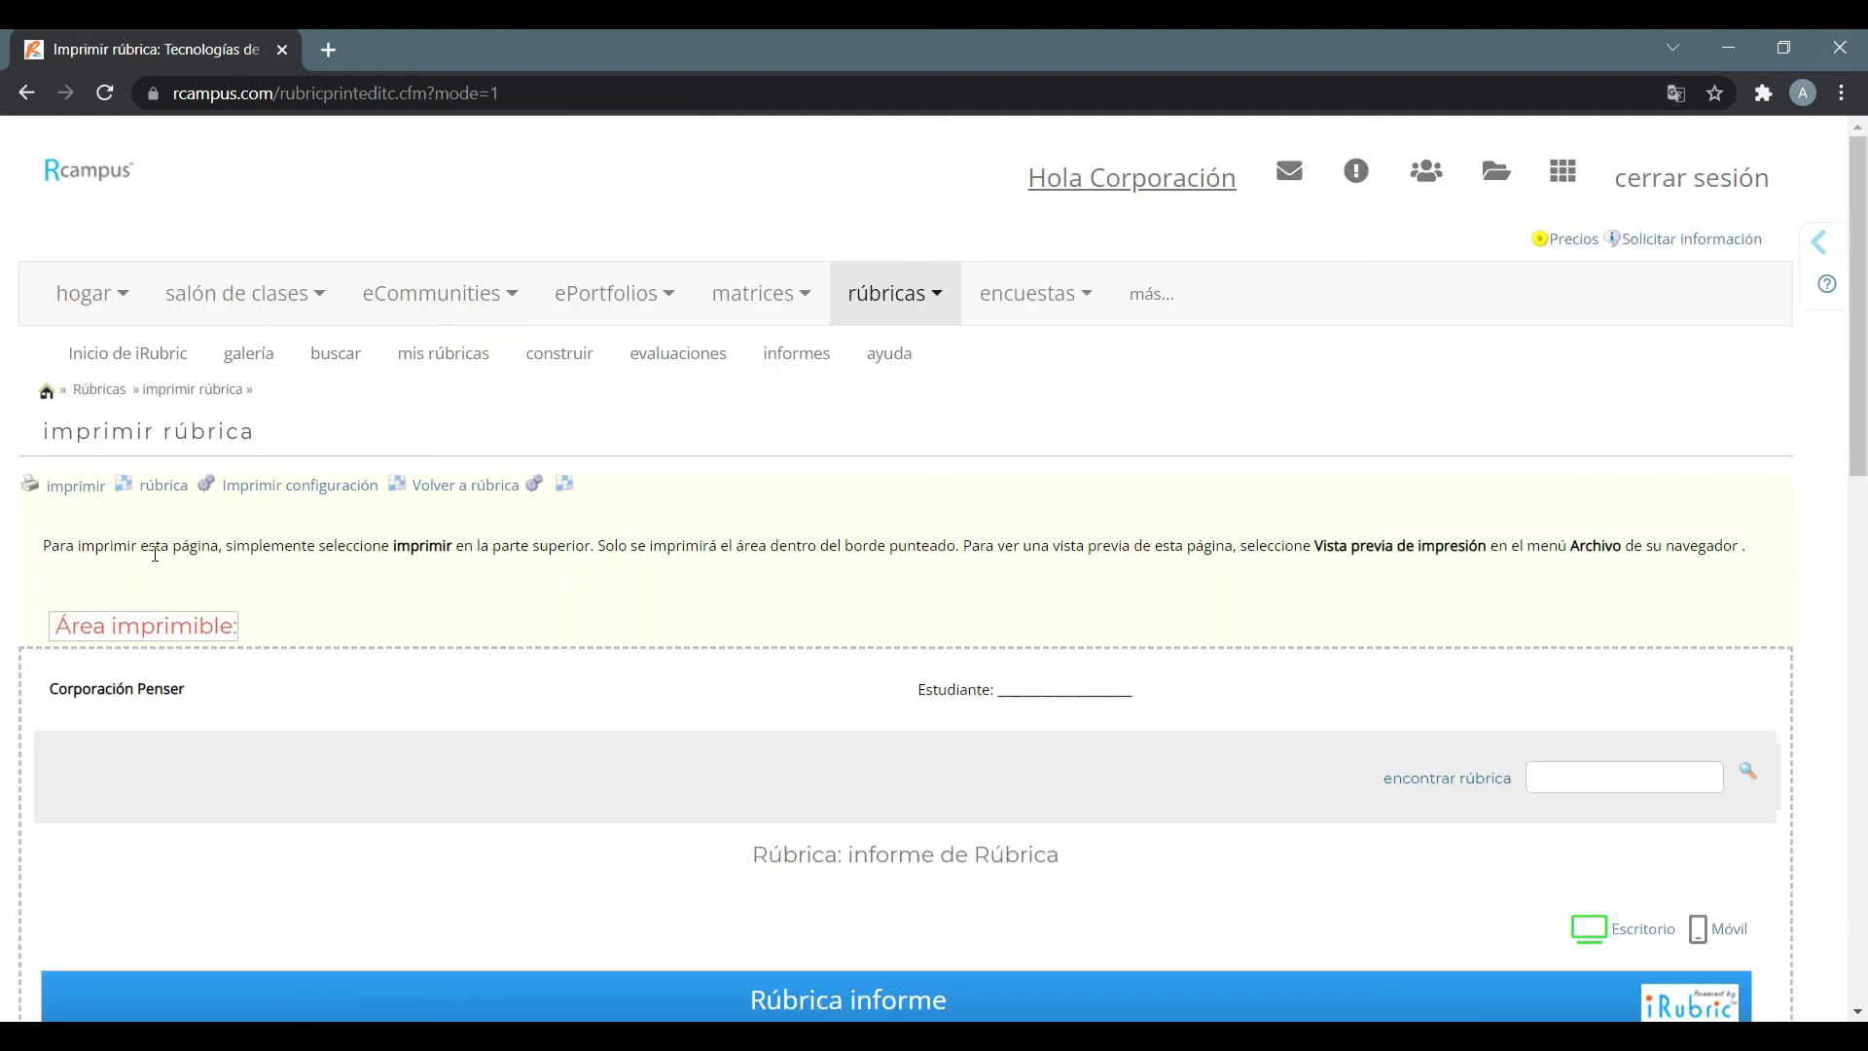
Preview printing the rubric as a PDF of all pages in Horizontal layout, and close the preview without saving
click(72, 496)
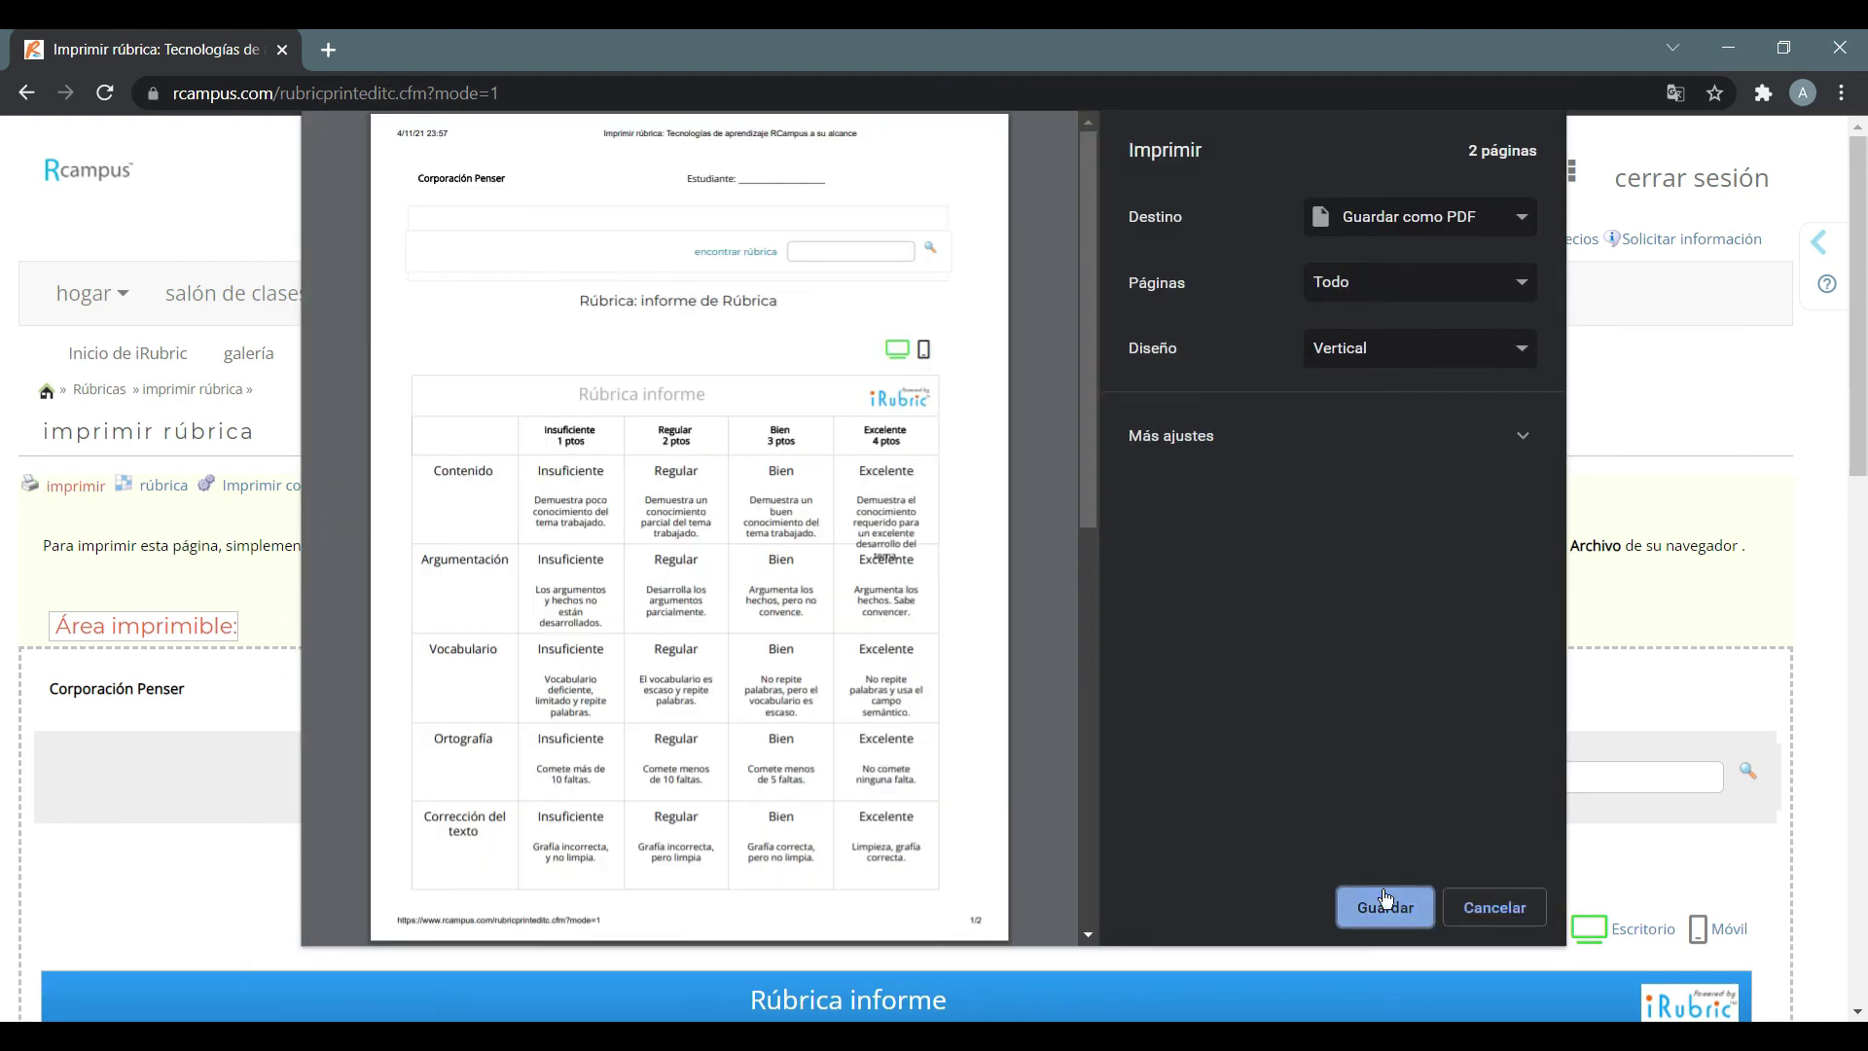
key(Down)
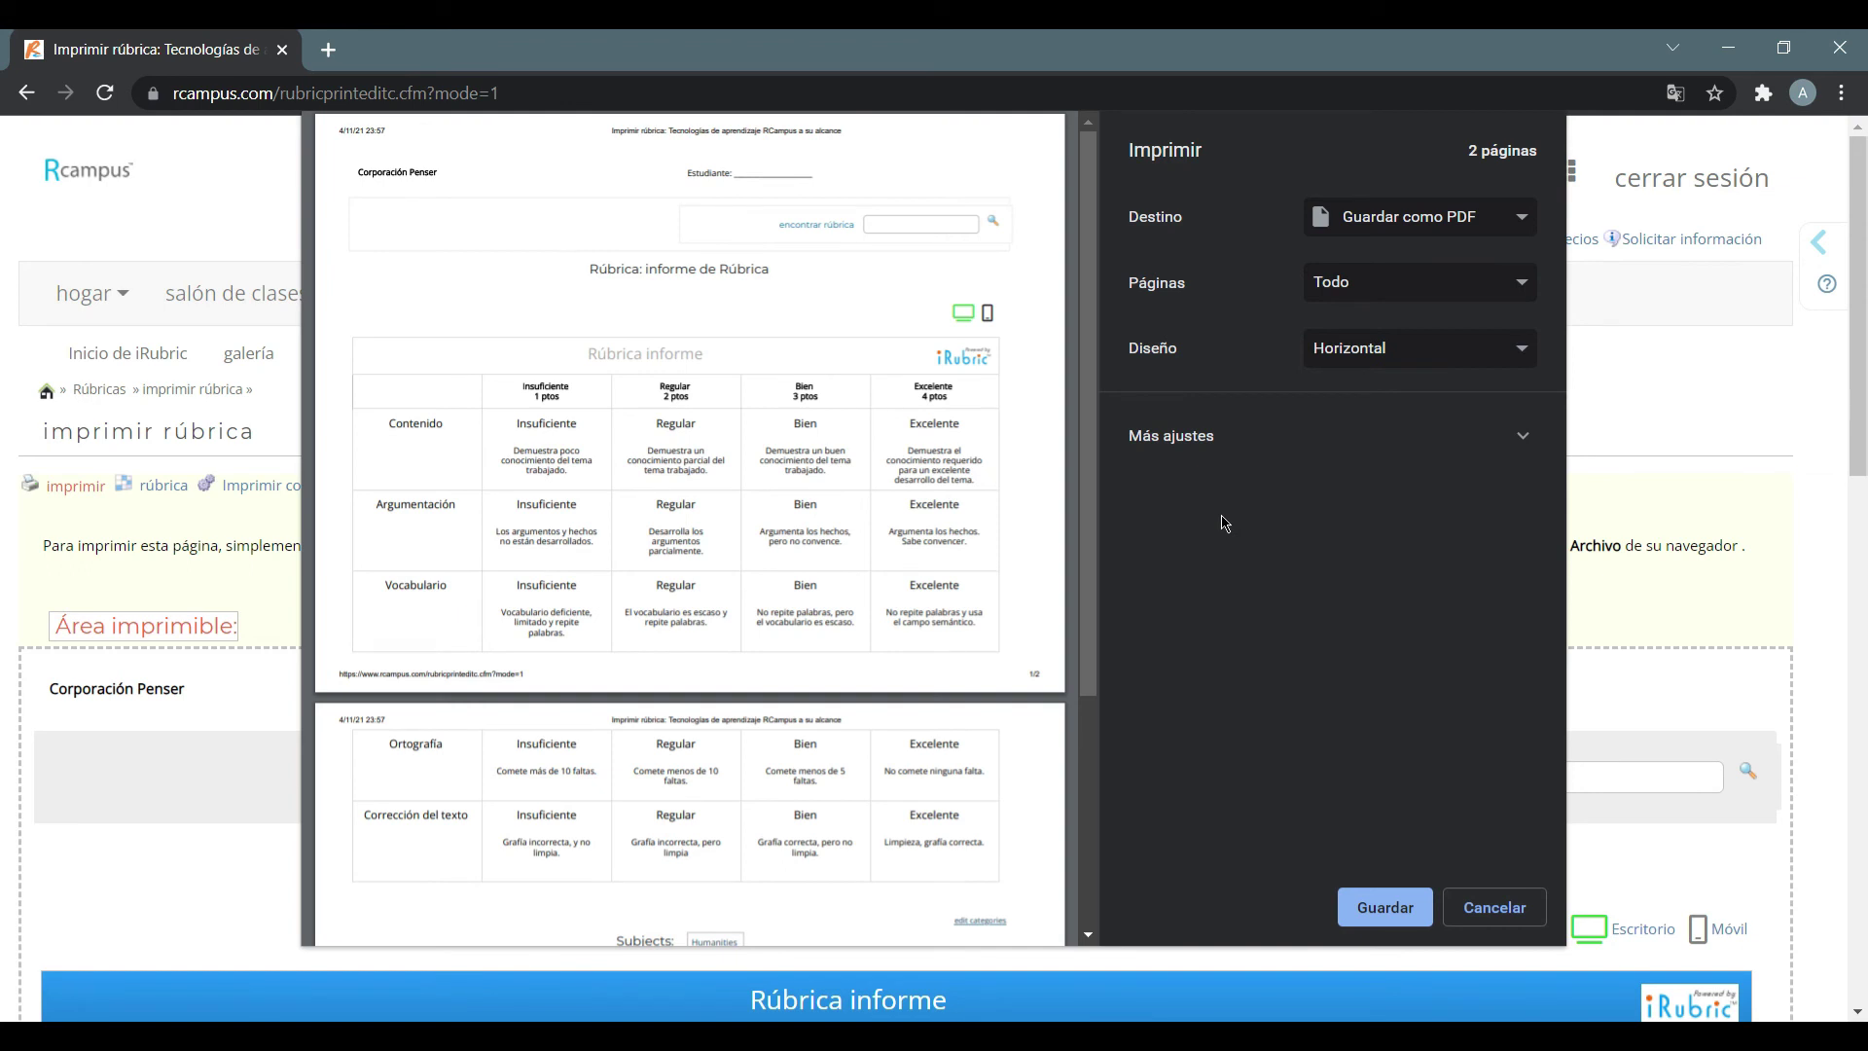
key(Escape)
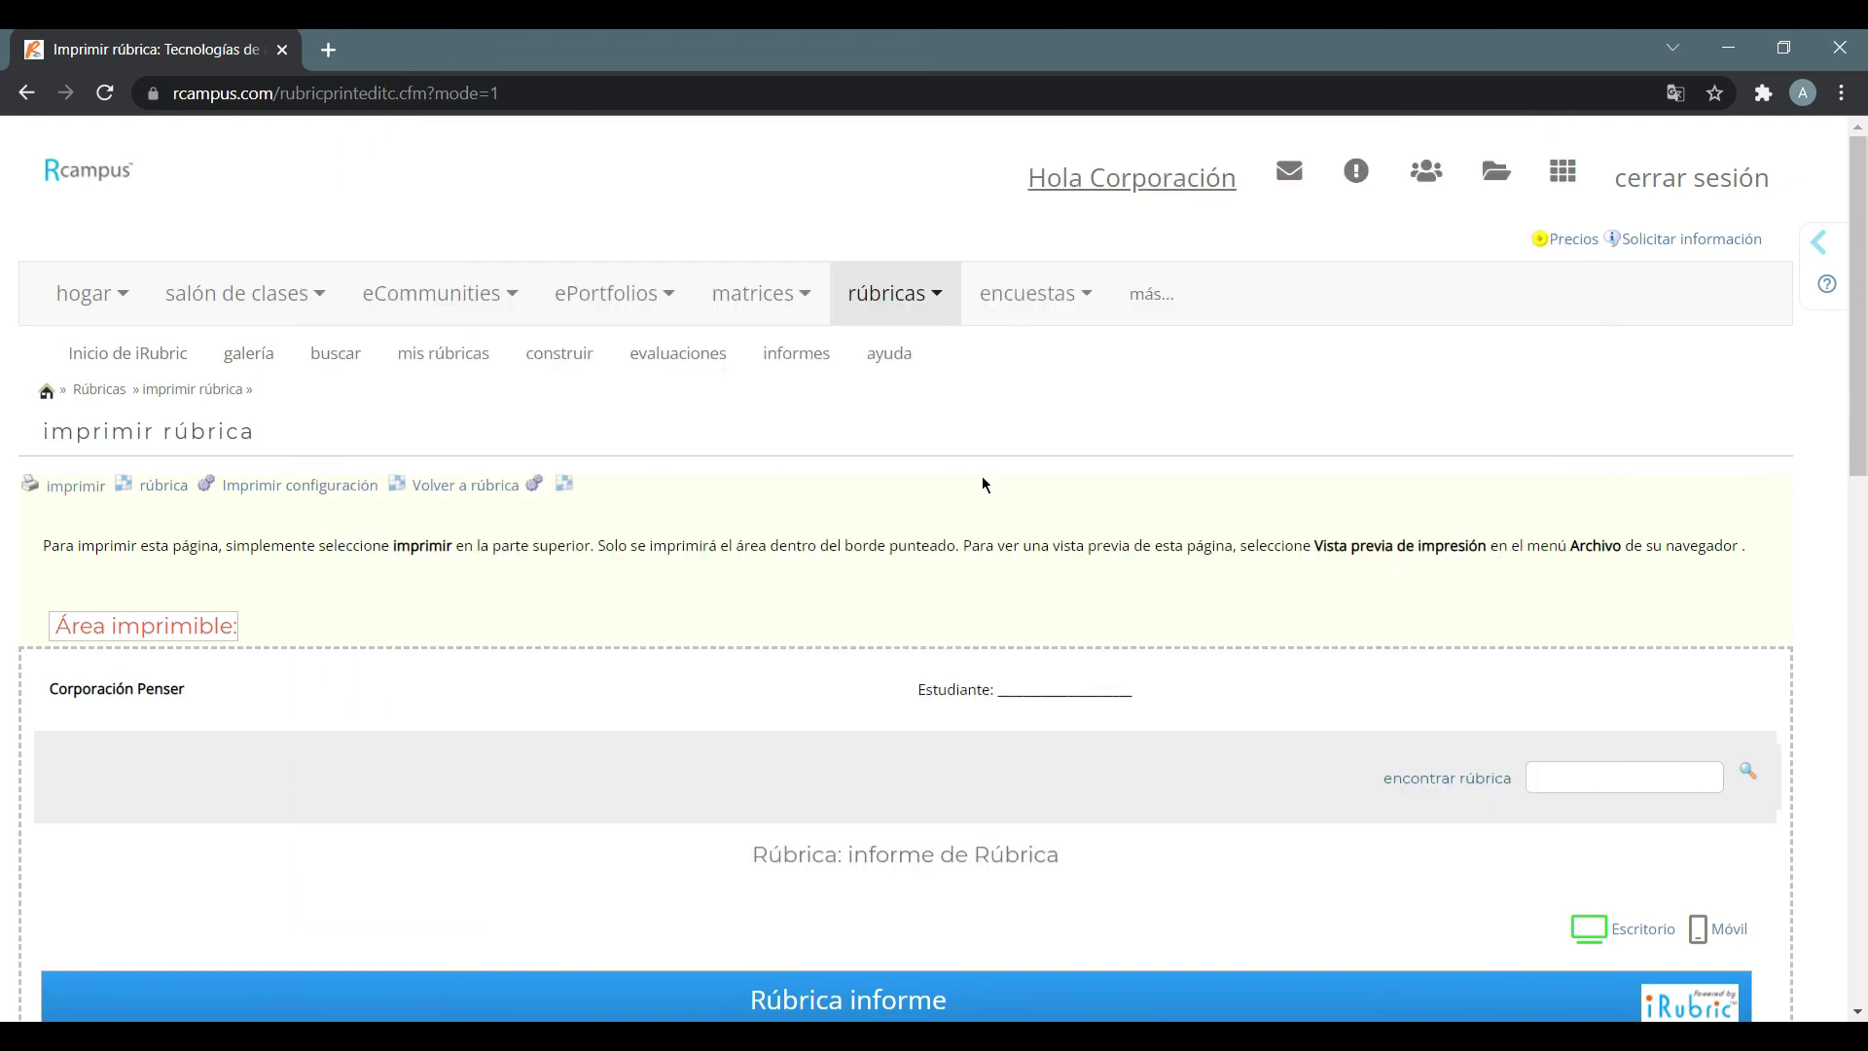
Return to Rúbrica informe from the printable version and open its sharing options
click(465, 485)
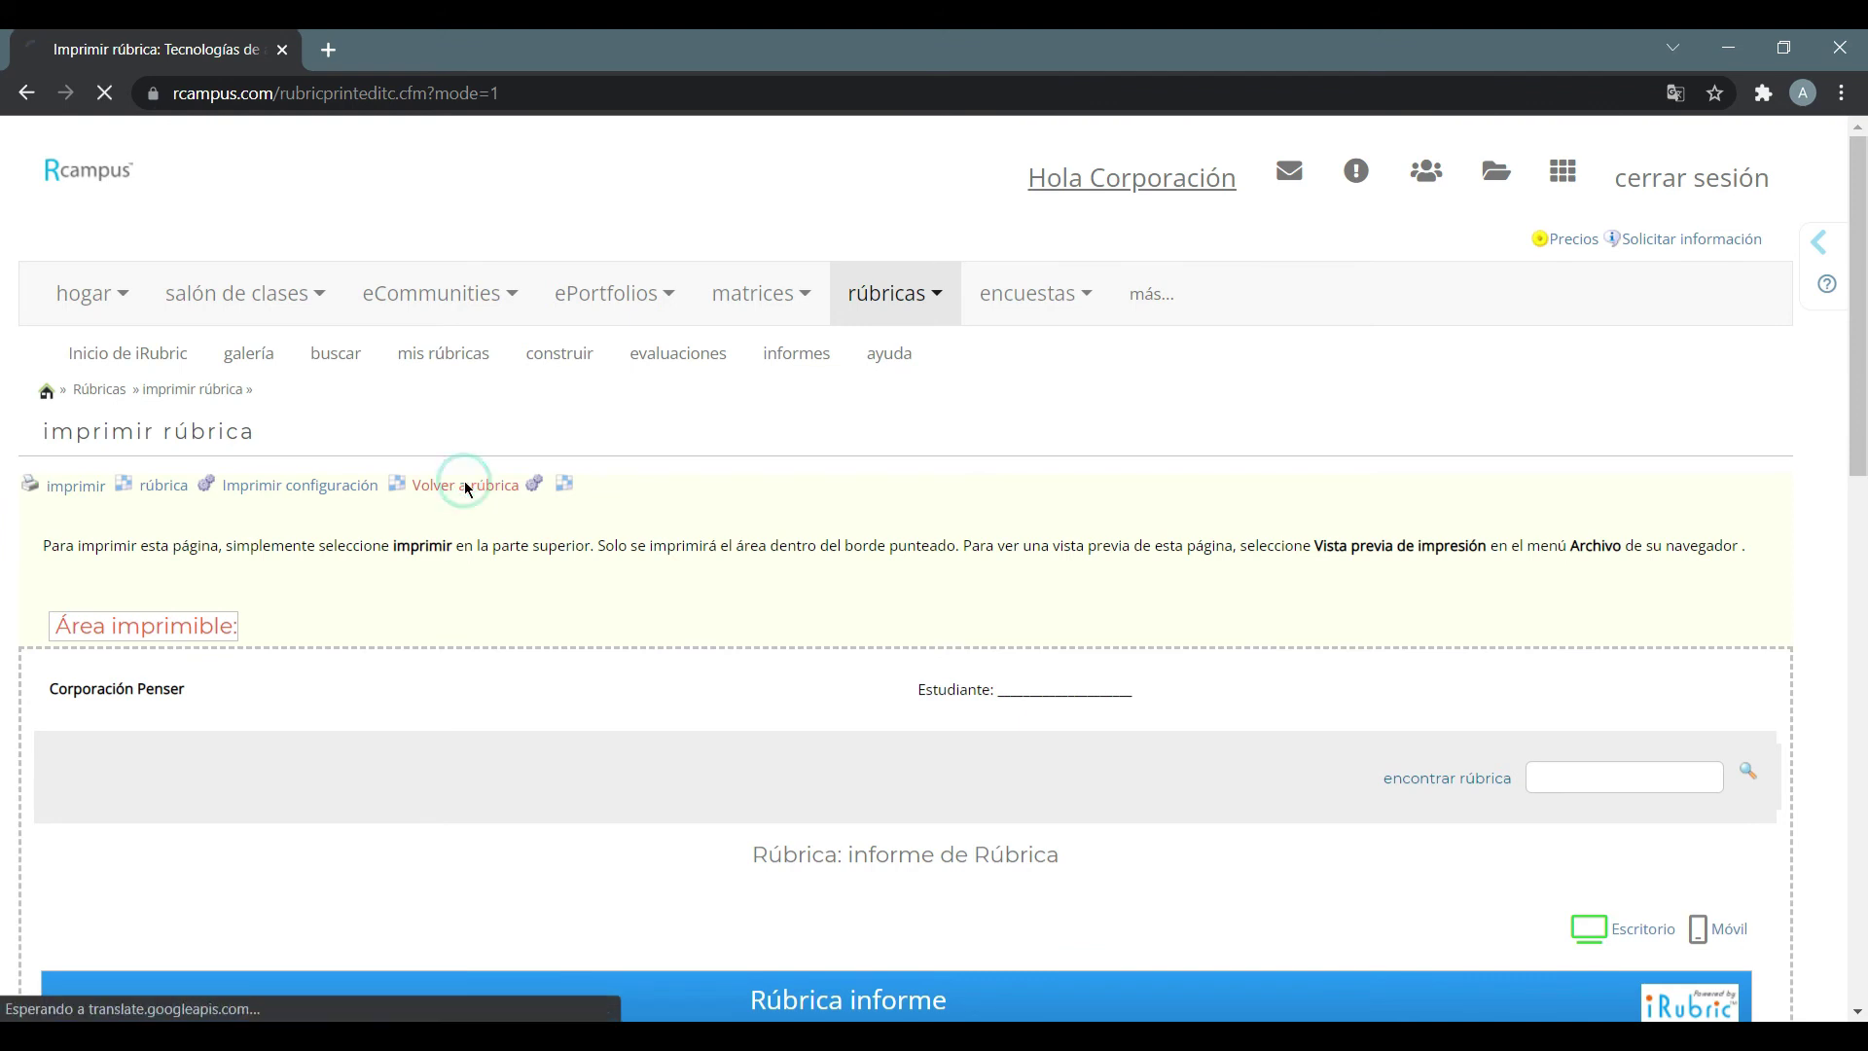
scroll(1018, 470, down, 3)
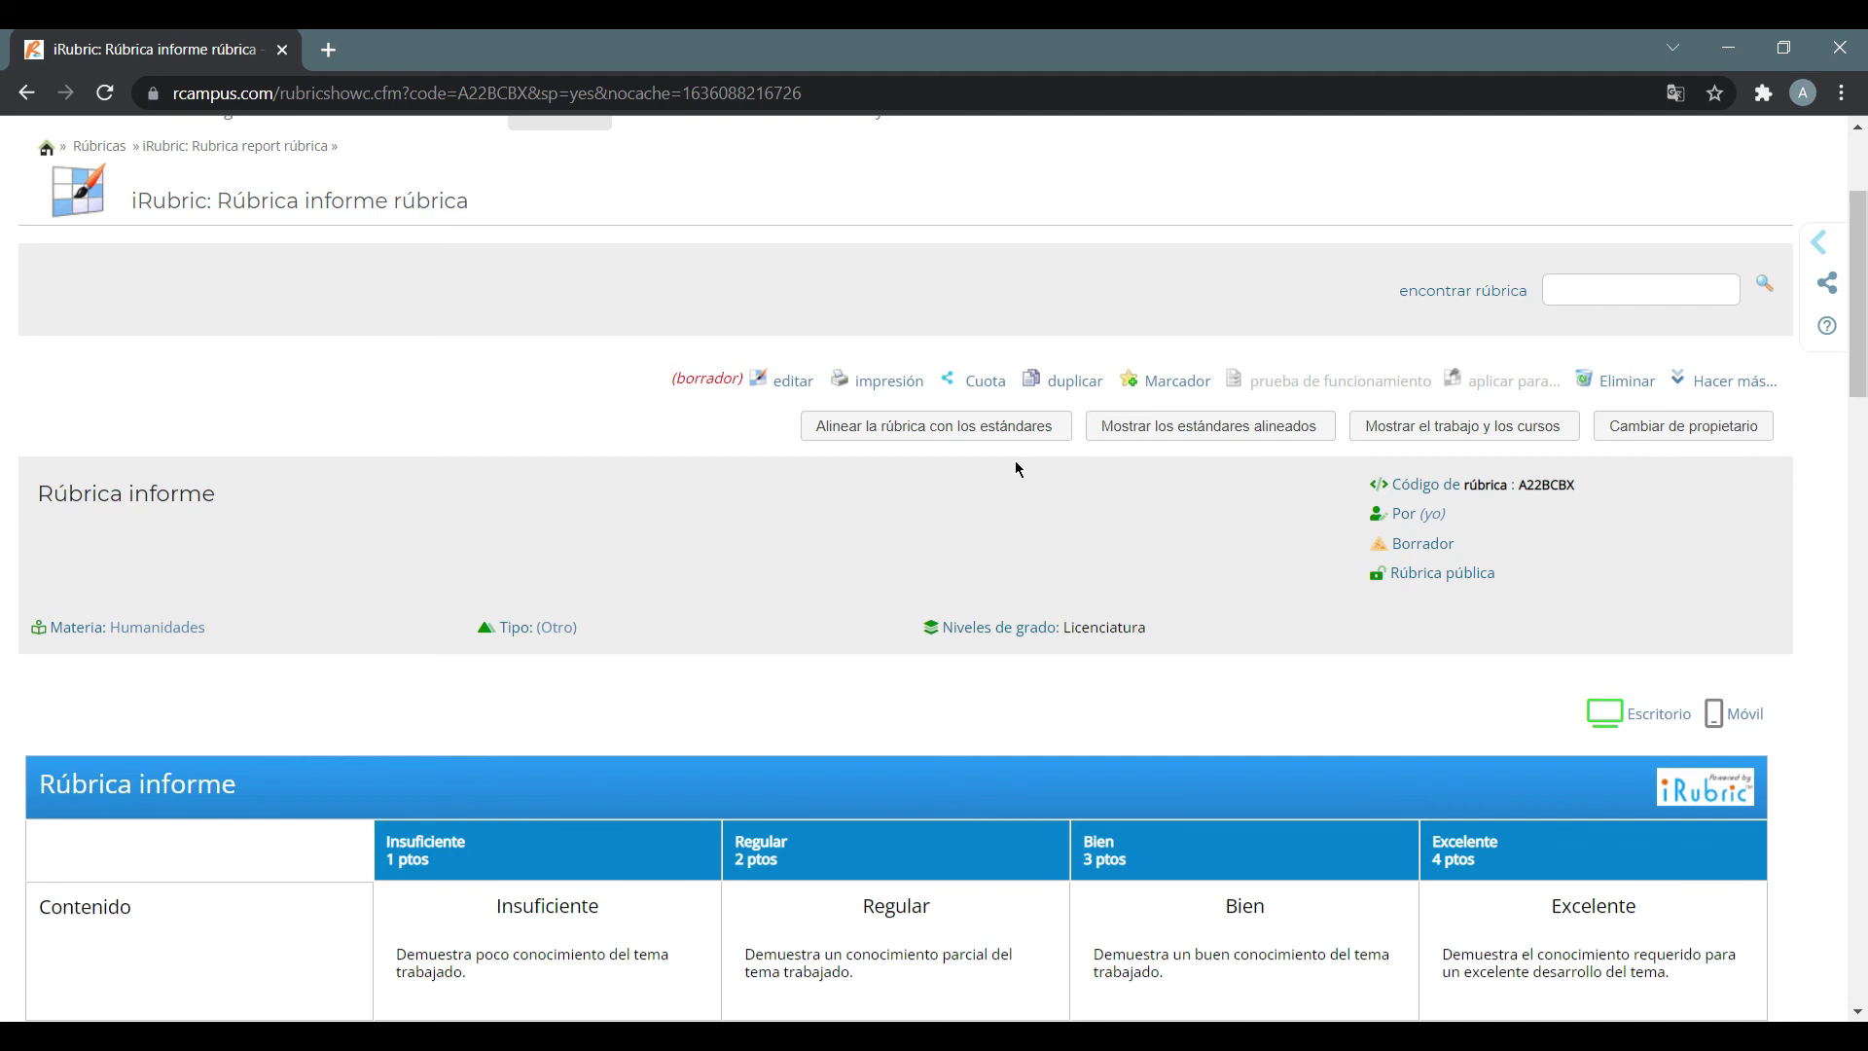
click(966, 384)
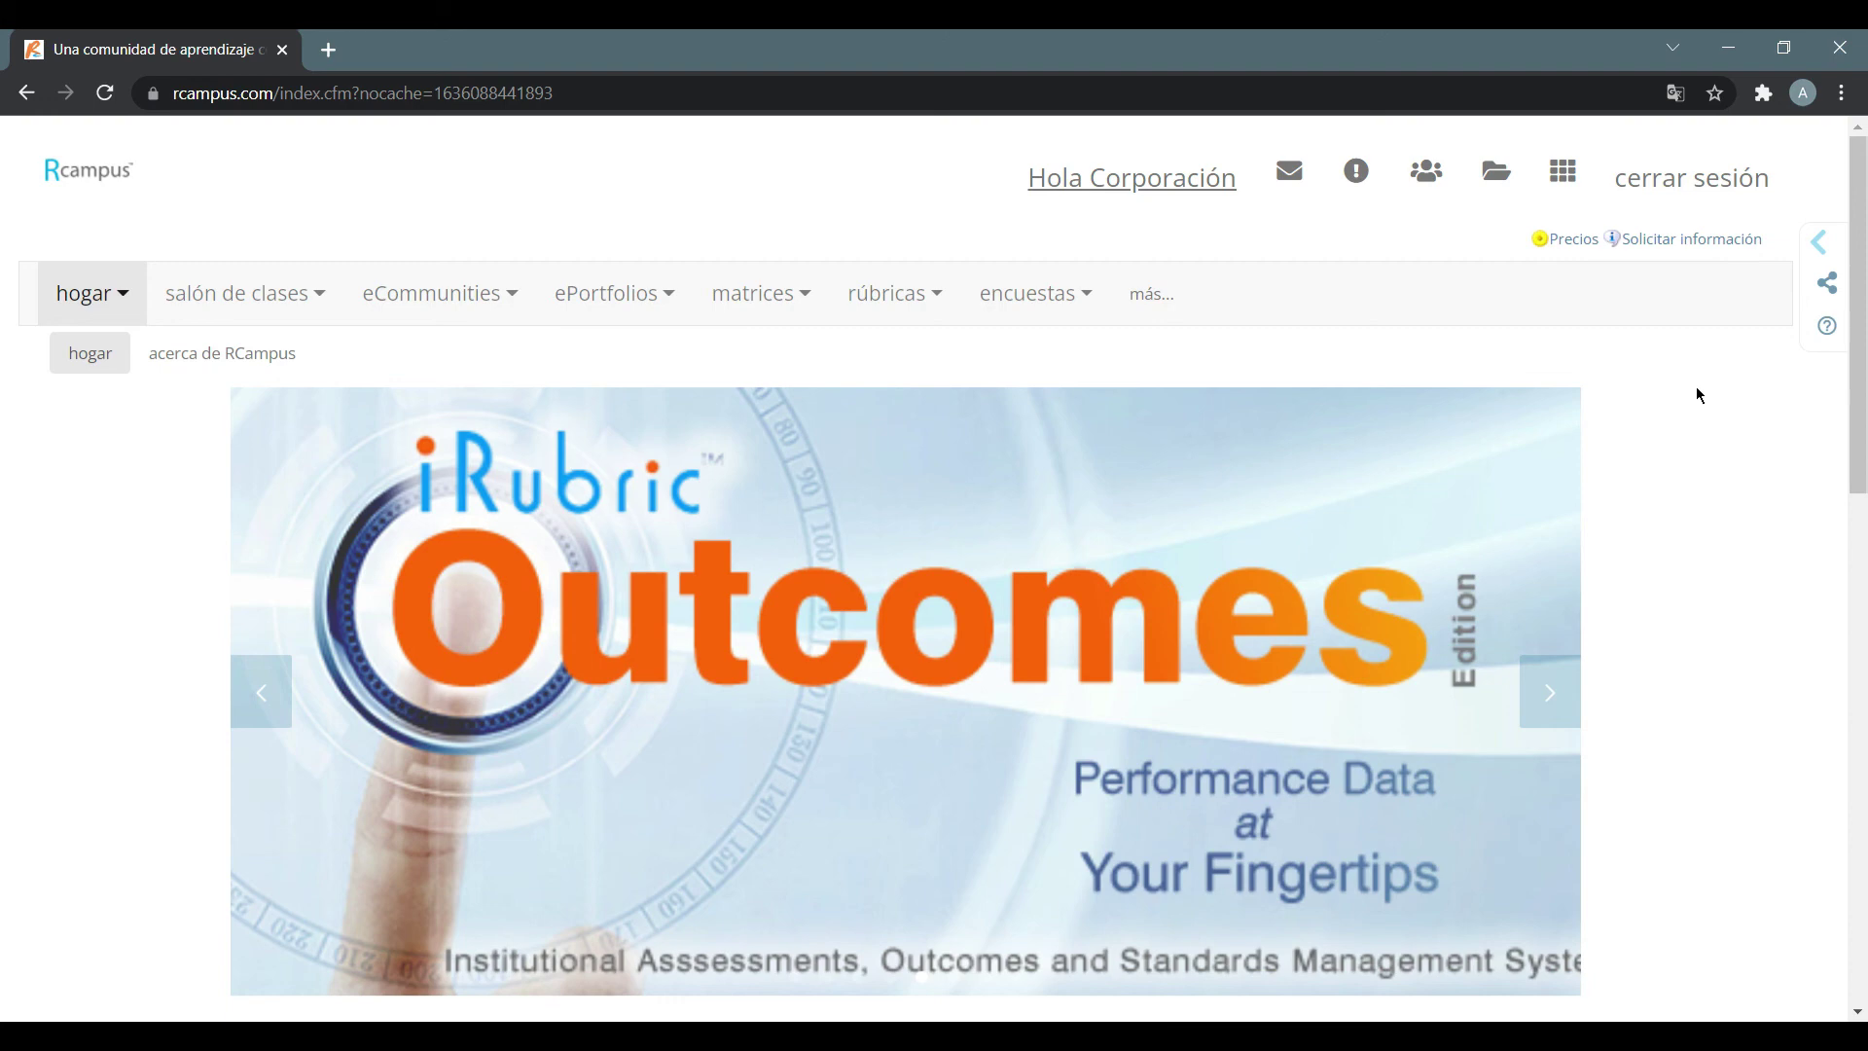
Open Rúbrica informe from the list of personal rubrics and examine its criteria and level descriptions
click(900, 284)
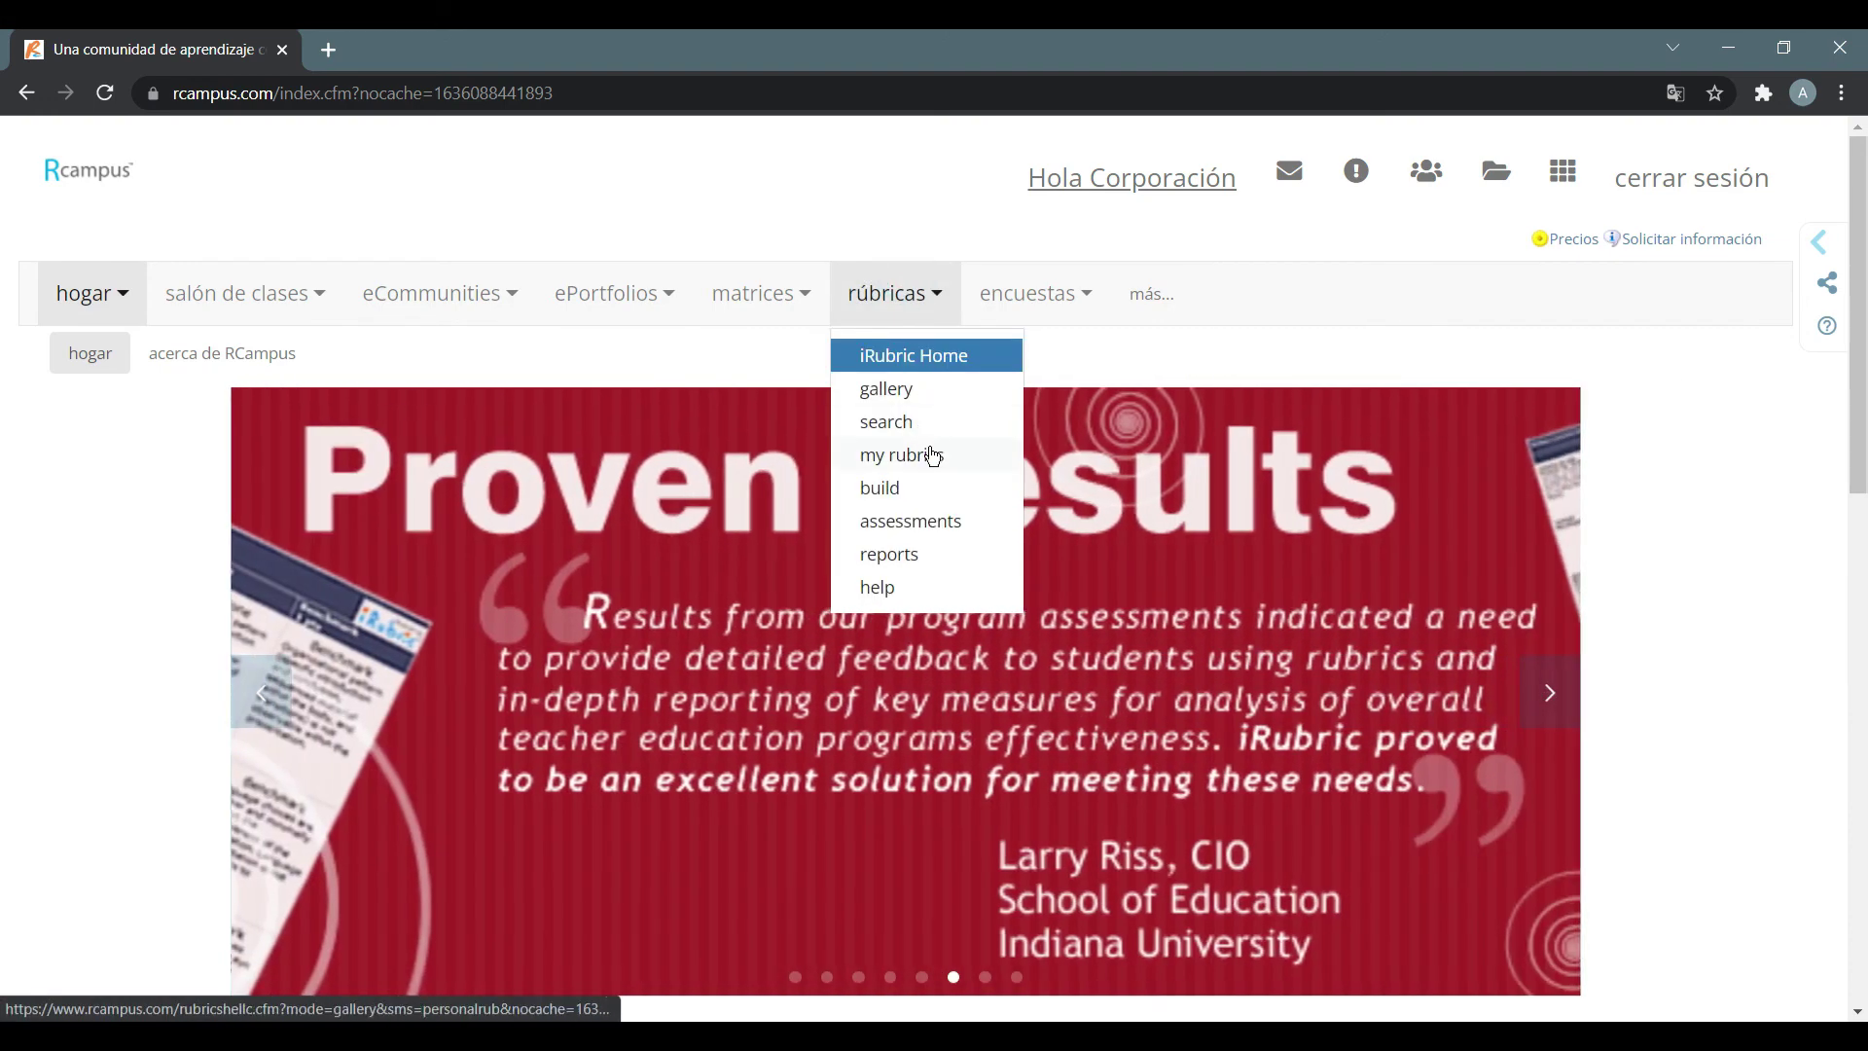
click(940, 454)
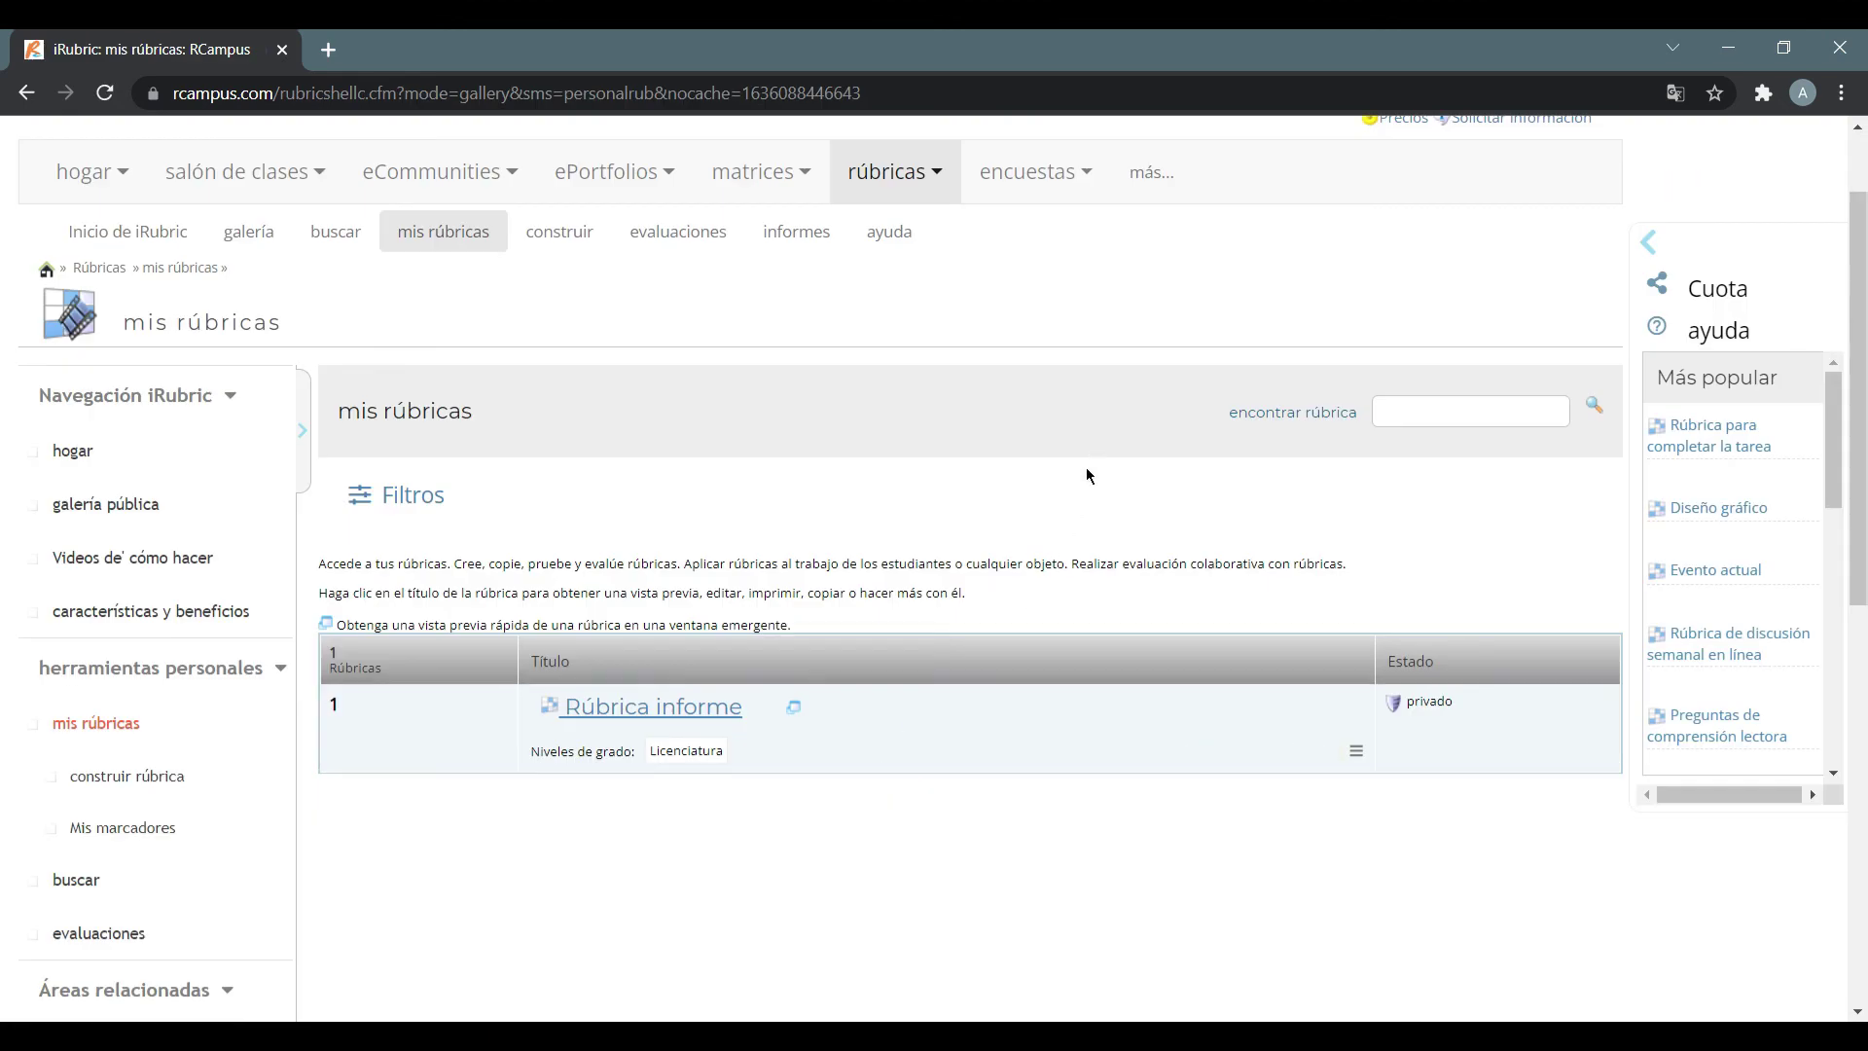
mouse_move(937, 757)
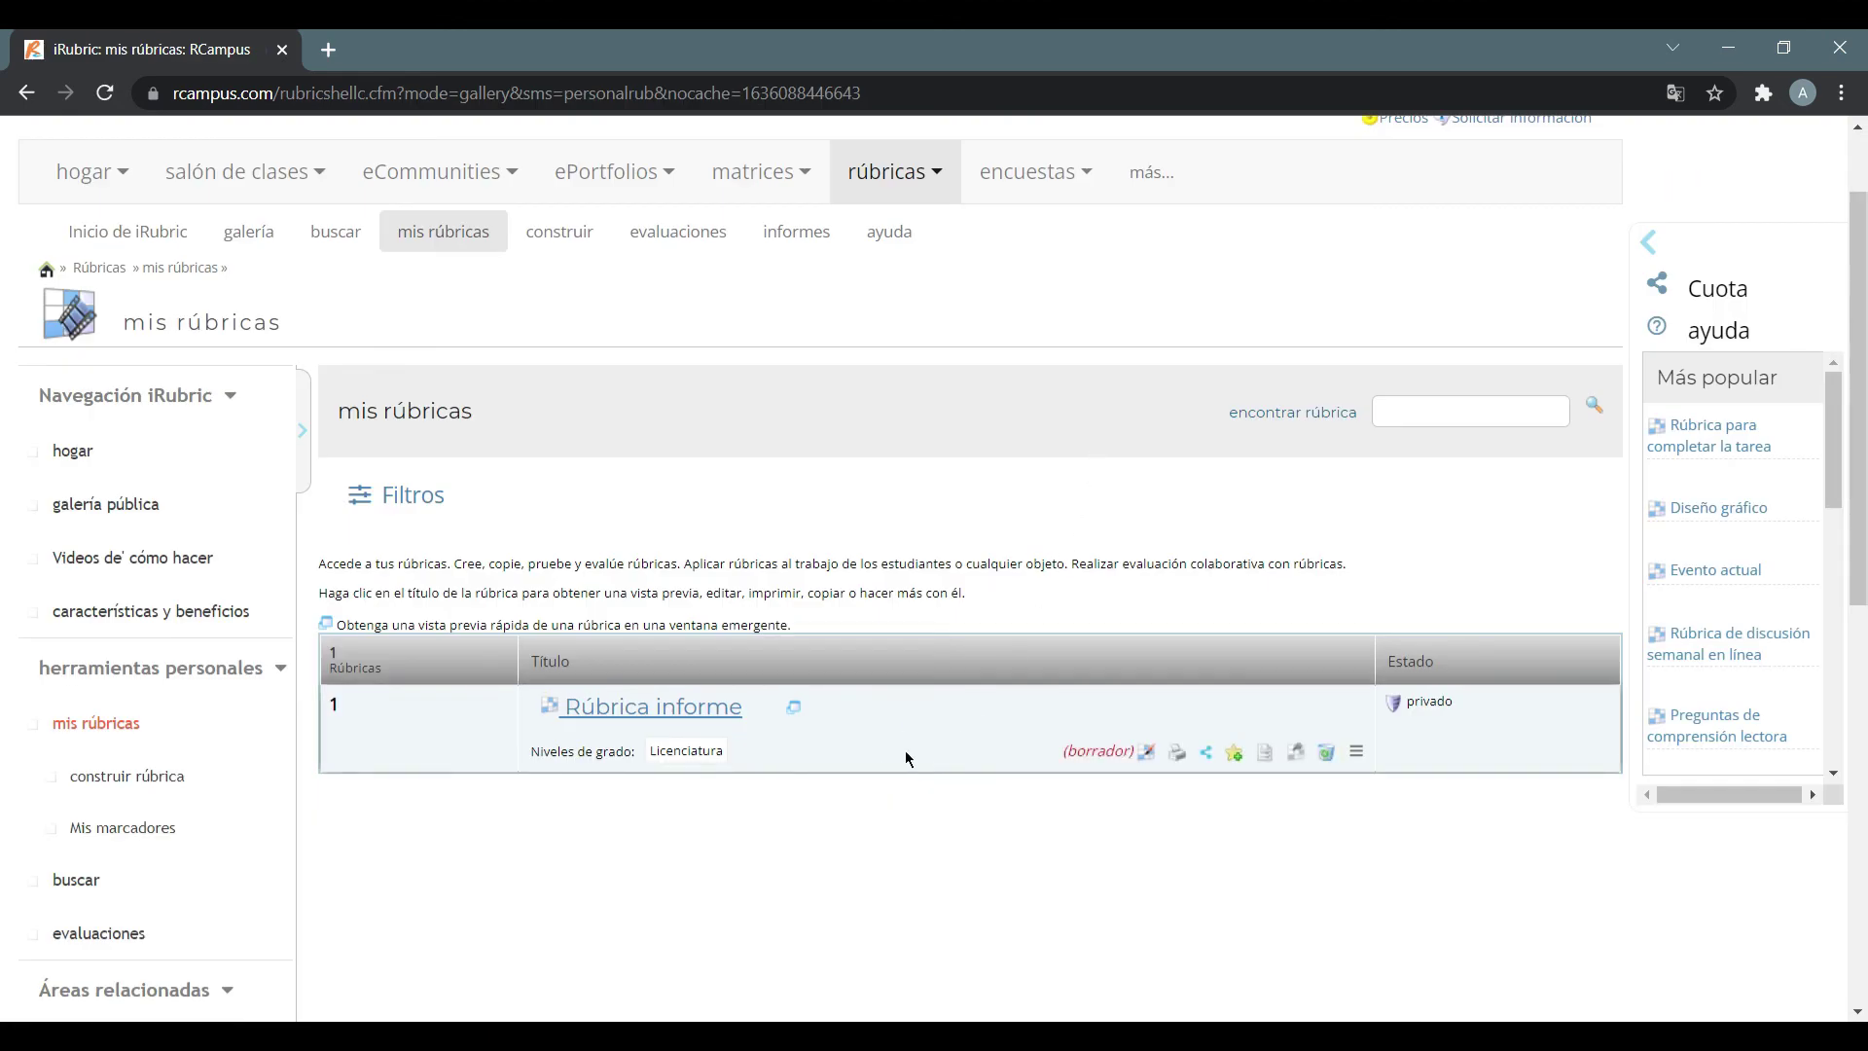
click(670, 725)
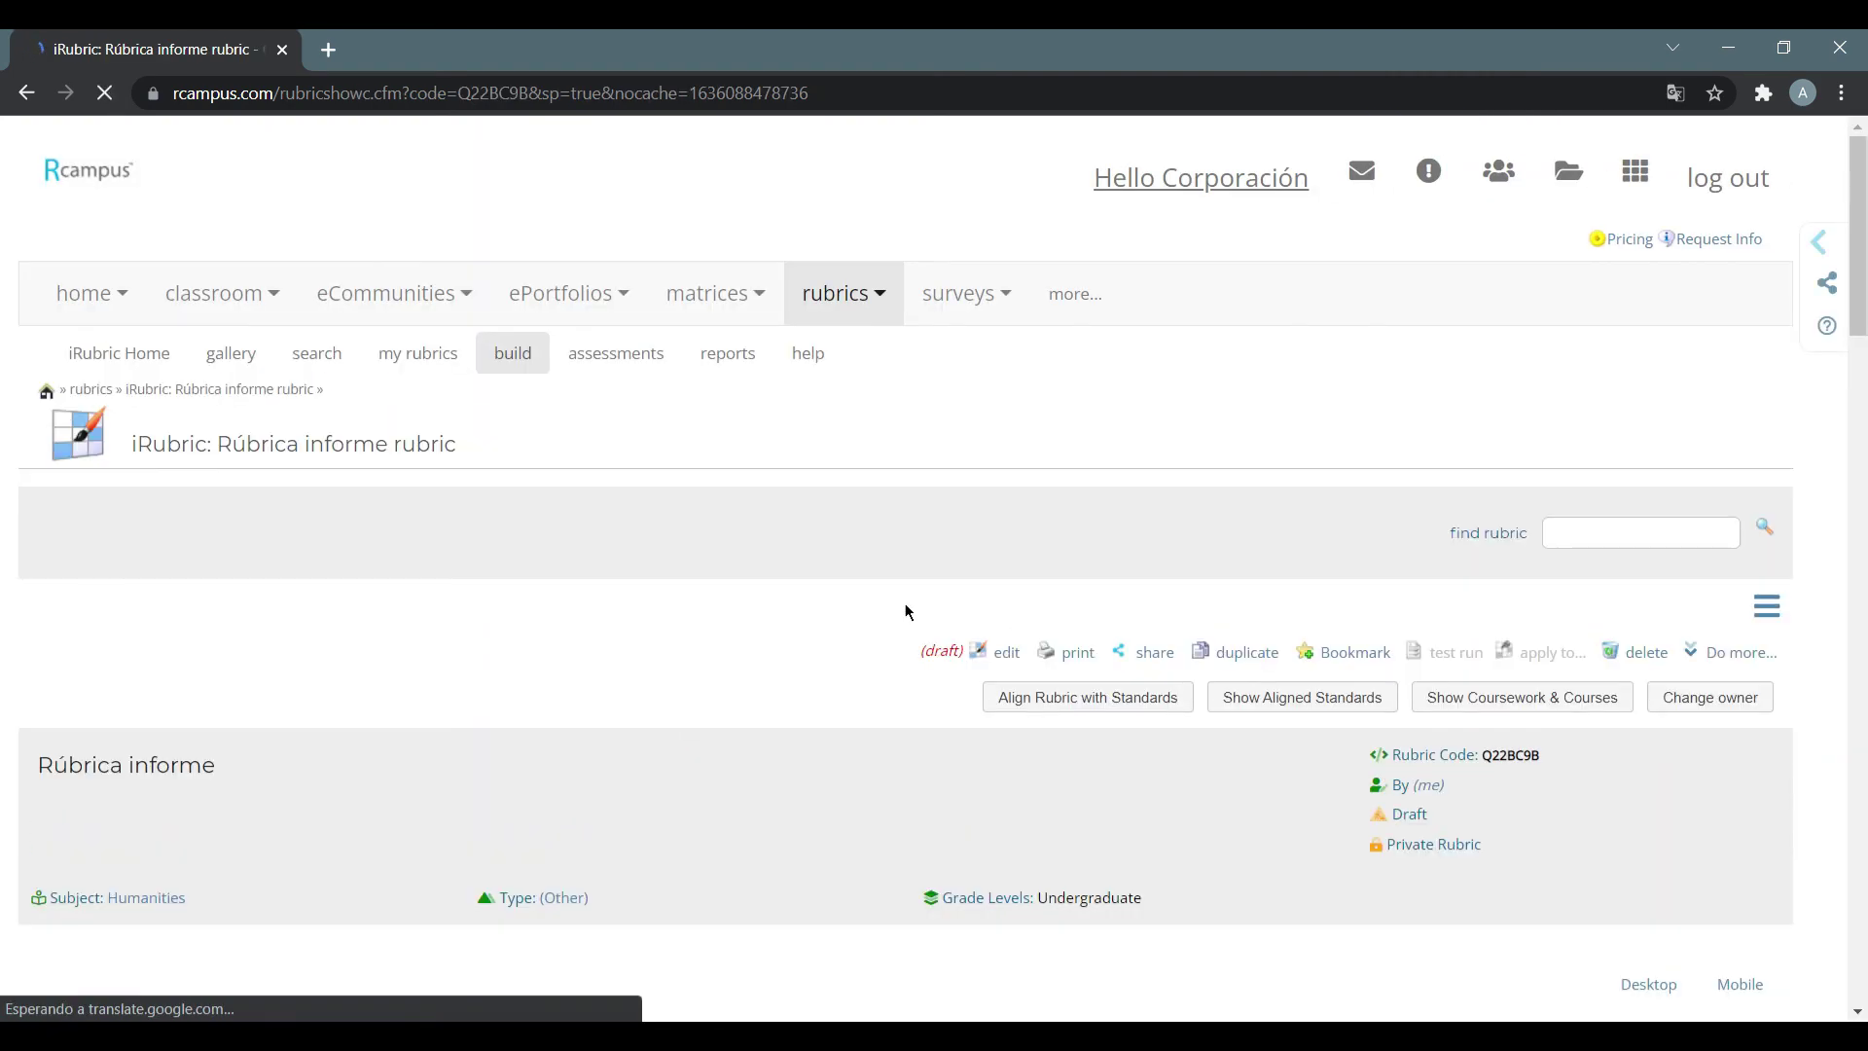
scroll(902, 599, down, 5)
scroll(905, 606, down, 3)
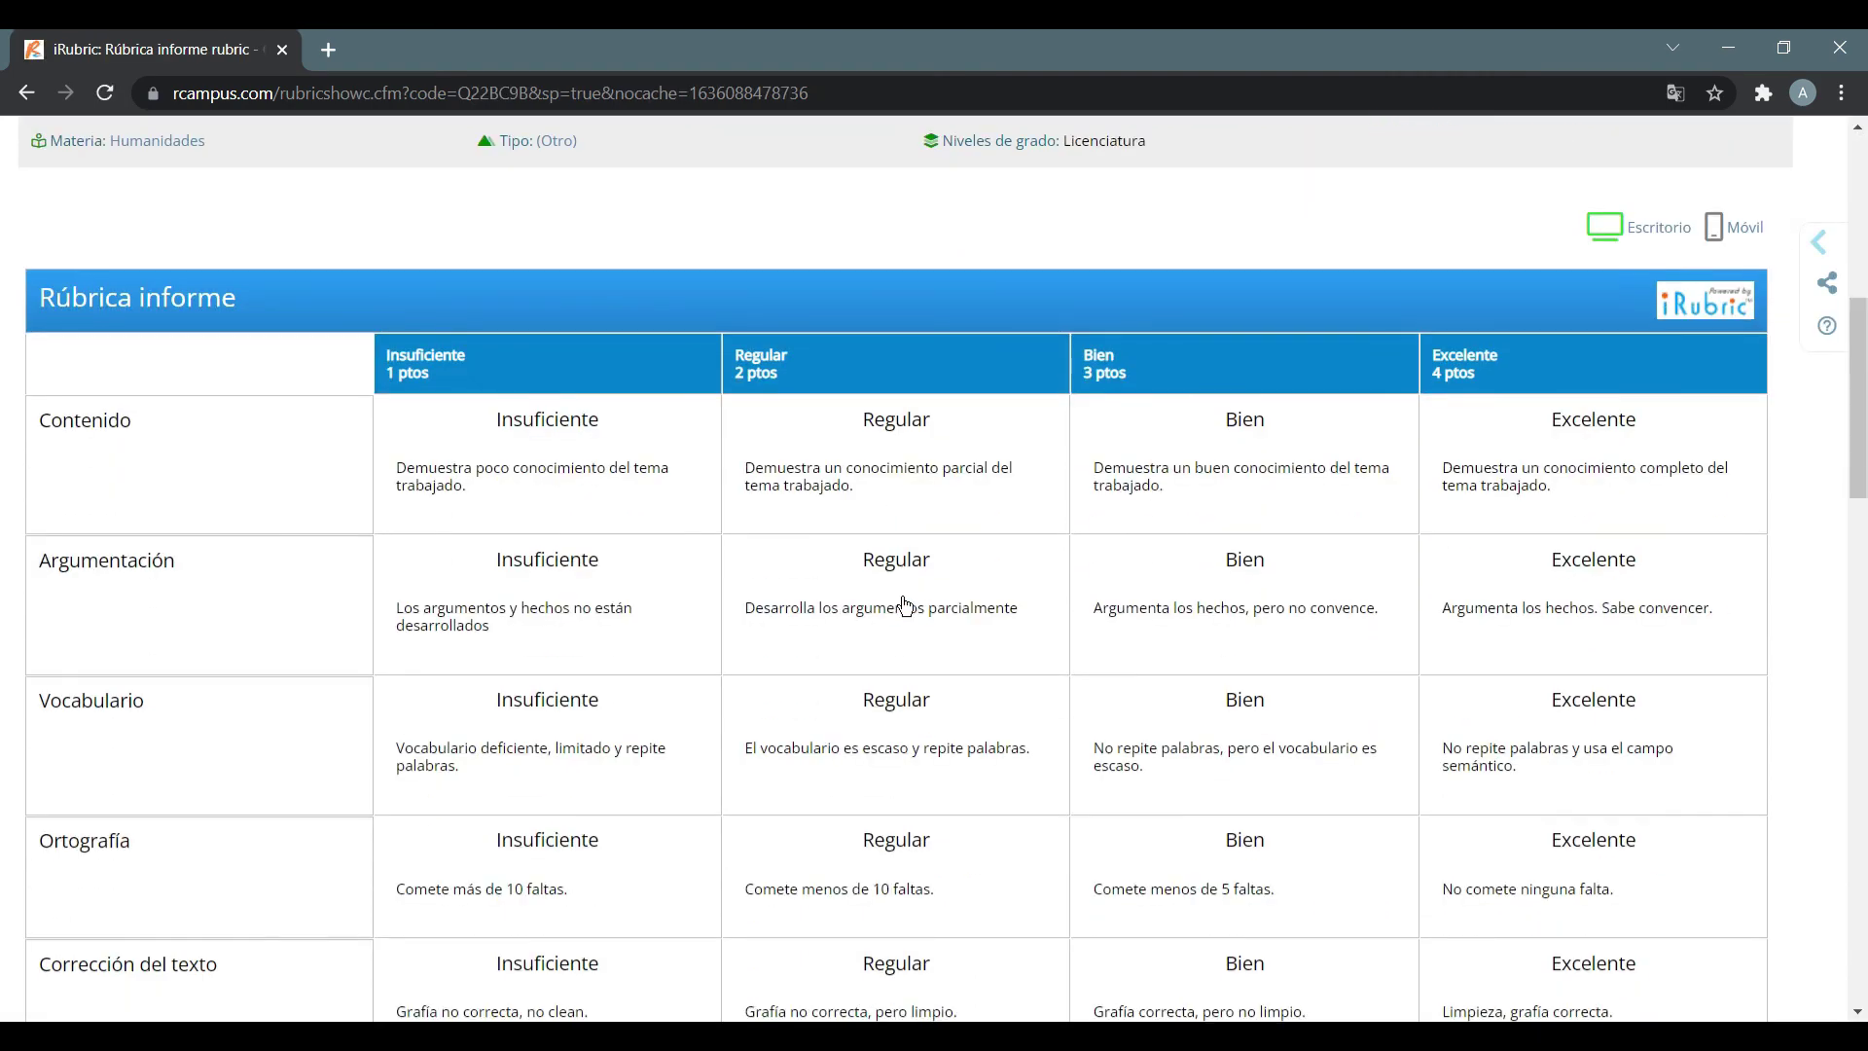
click(1506, 332)
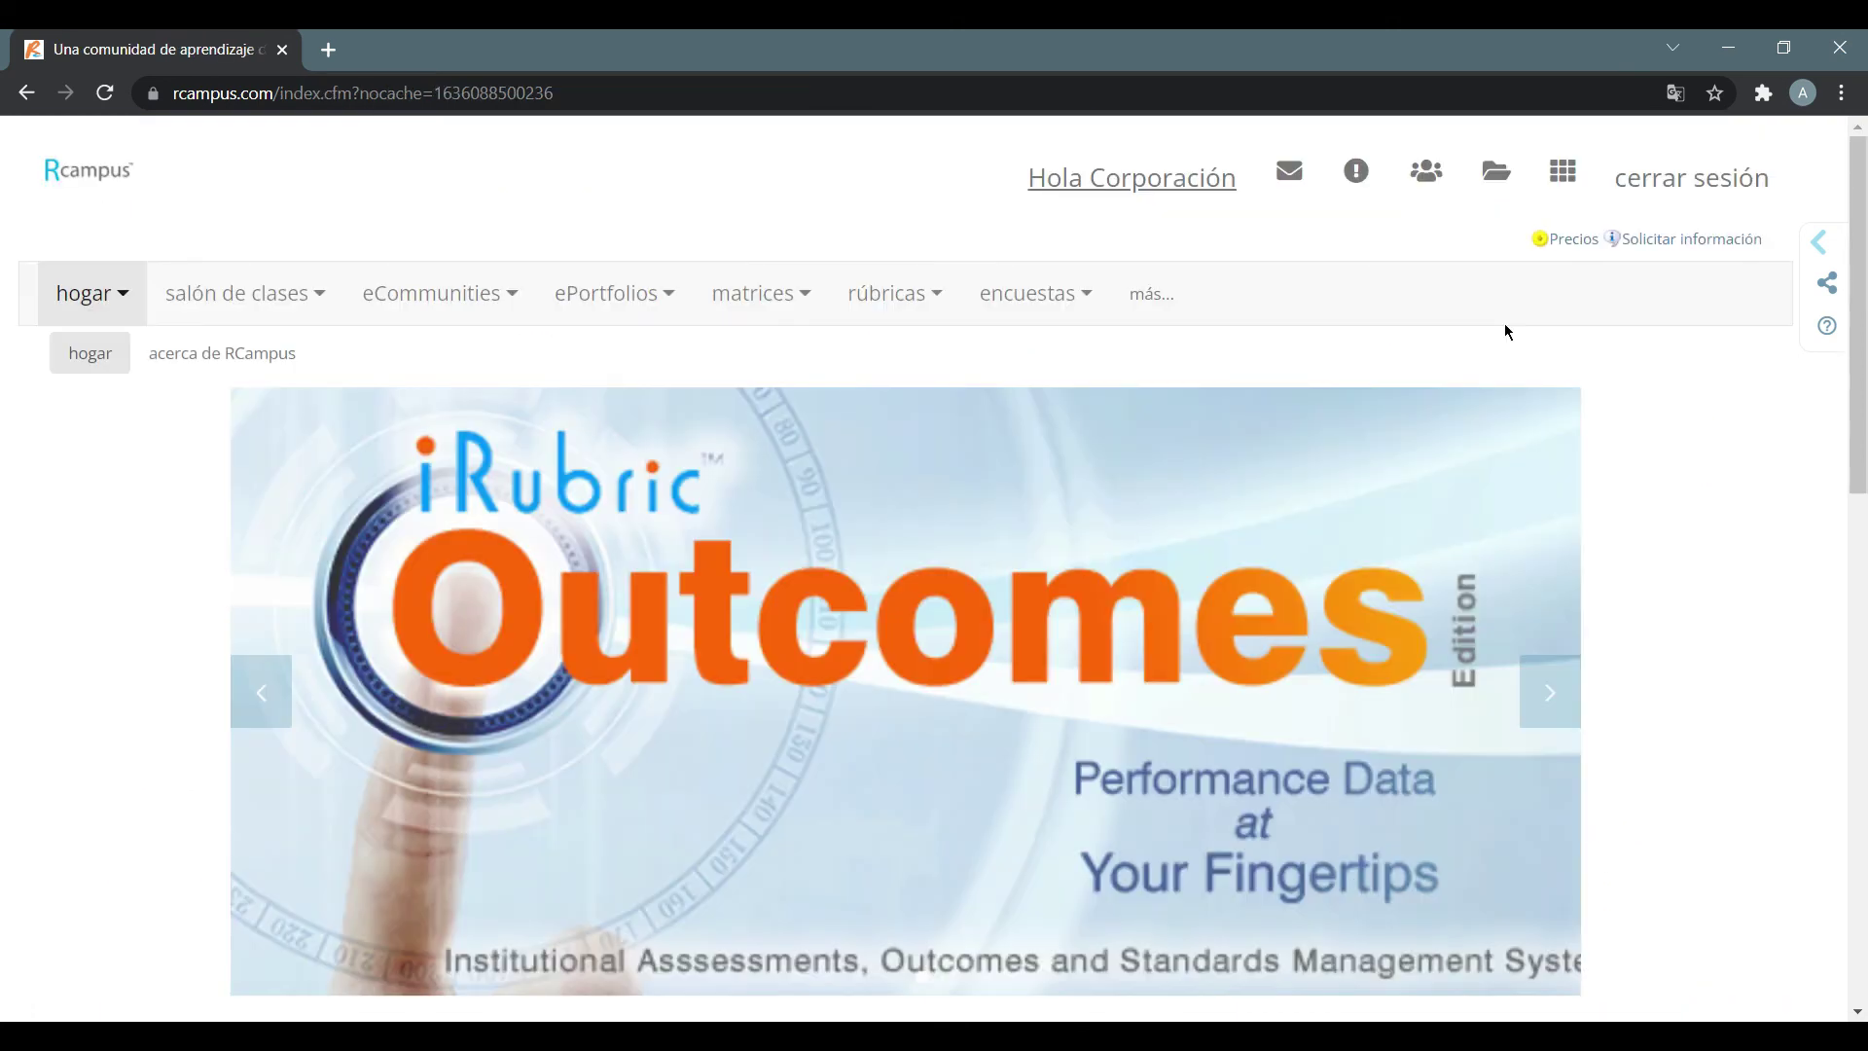